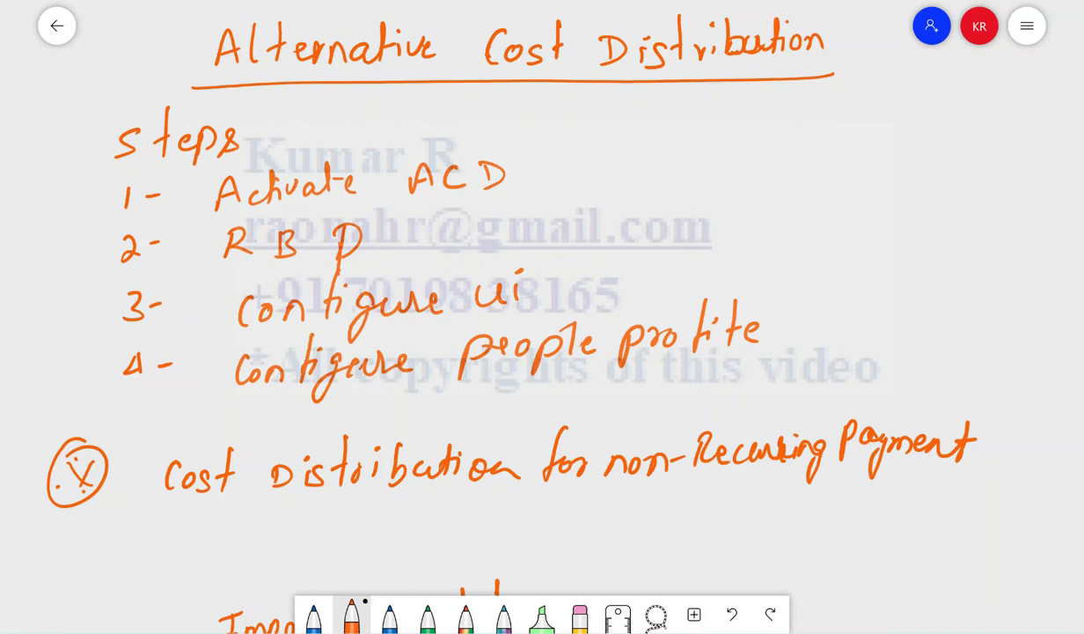
Step: Review the Alternative Cost Distribution setup steps and the Important Note section on the whiteboard
scroll(544, 305, "down", 5)
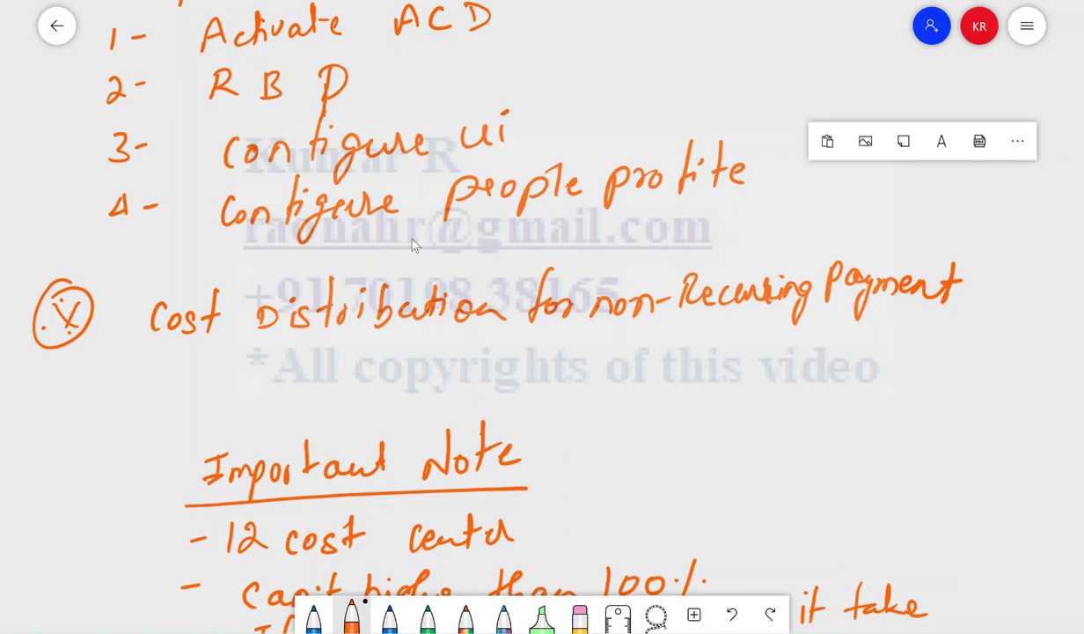
scroll(511, 228, "up", 3)
scroll(522, 234, "down", 3)
left_click_drag(982, 352, 1013, 530)
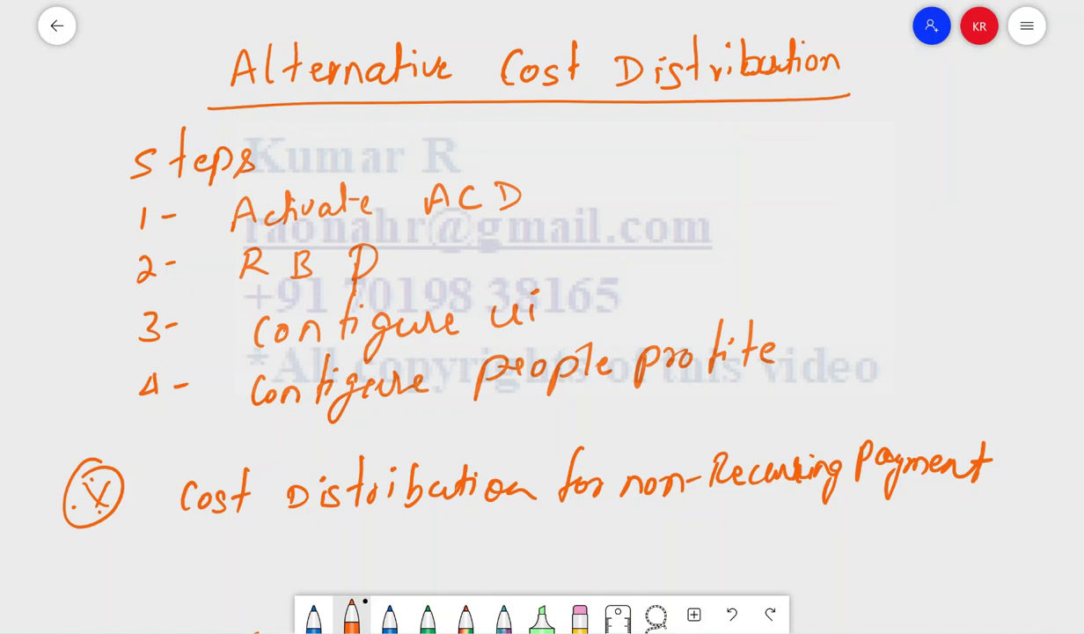
left_click_drag(542, 370, 509, 293)
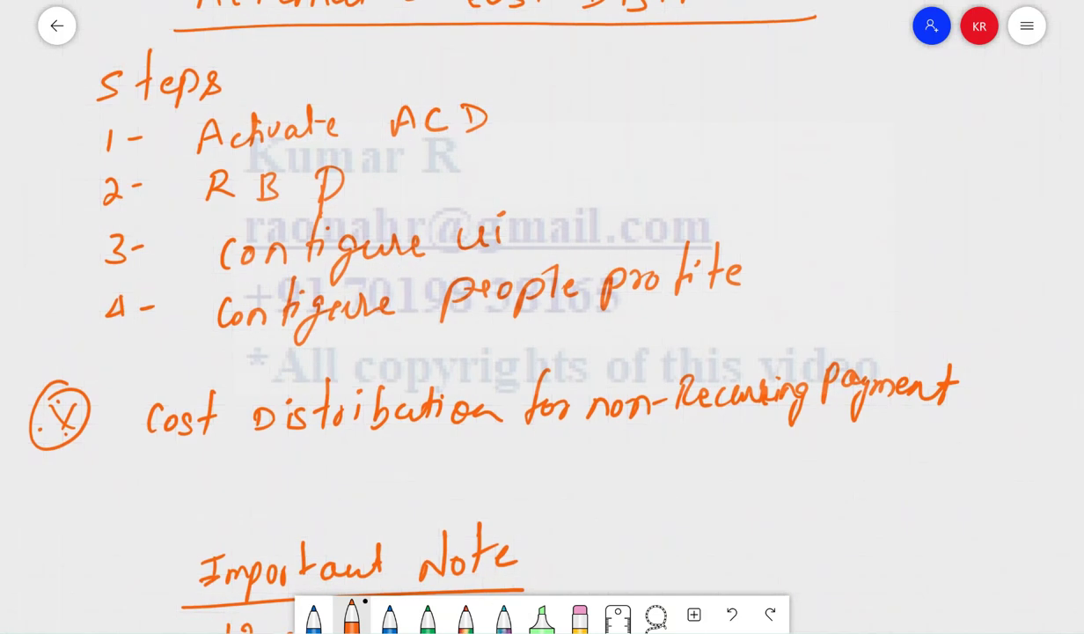
left_click_drag(542, 396, 529, 140)
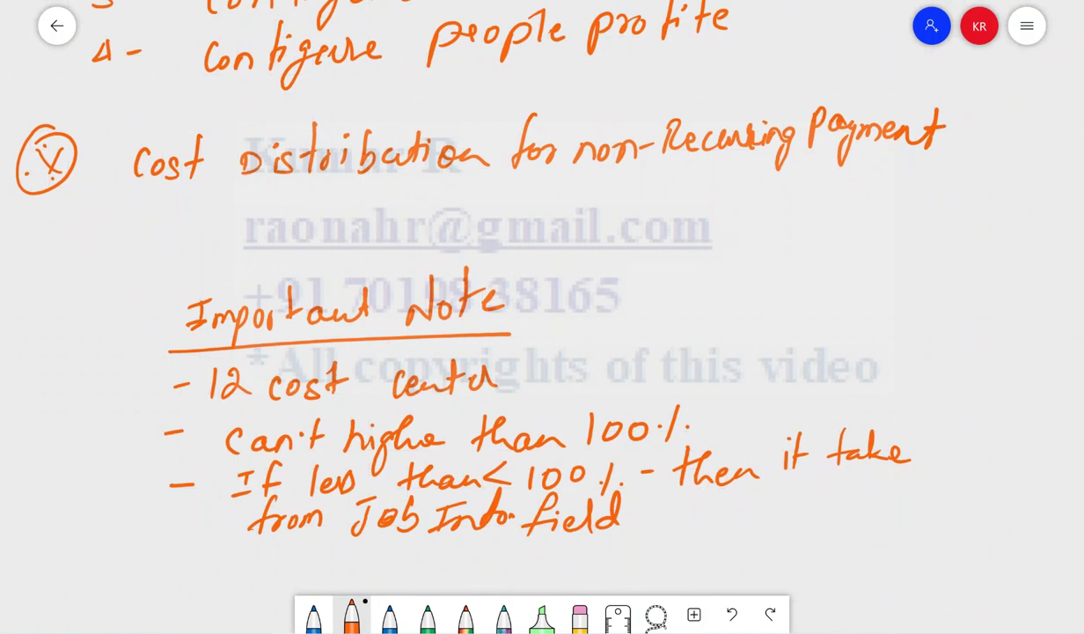
Step: Mark the 12 cost center note with a slanted stroke and handwrite 5673 with 75% beside the Important Note list
left_click_drag(508, 375, 586, 310)
left_click_drag(786, 277, 775, 310)
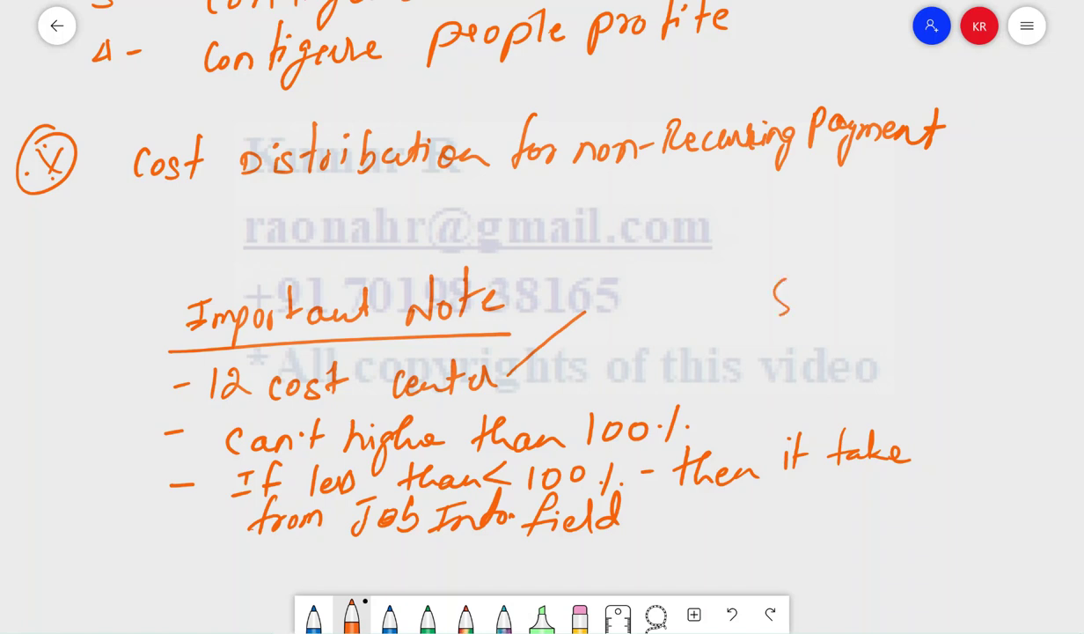
mouse_move(820, 275)
left_mouse_down()
mouse_move(808, 292)
mouse_move(850, 299)
left_mouse_up()
left_click_drag(872, 257, 874, 298)
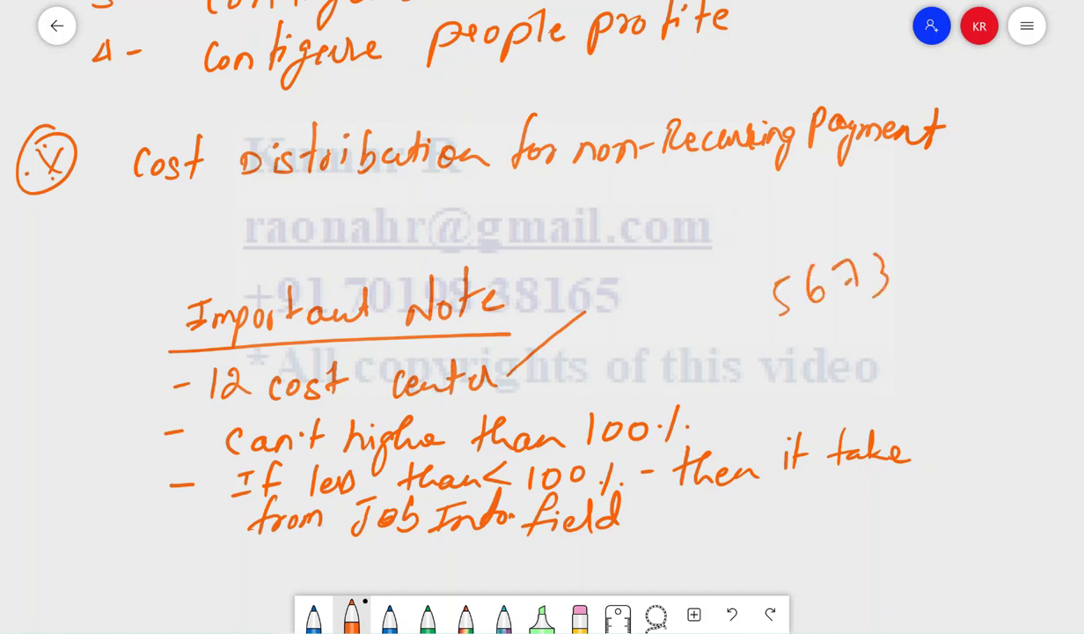
left_click_drag(954, 246, 963, 271)
left_click_drag(1009, 243, 989, 278)
left_click_drag(1040, 226, 1036, 257)
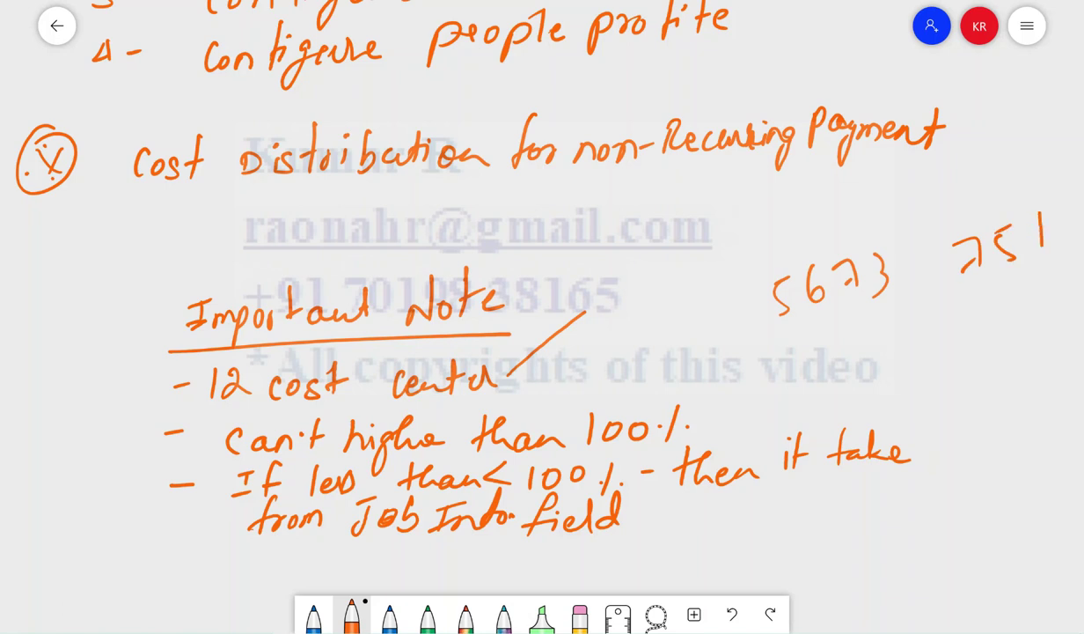
left_click(1021, 239)
left_click(1060, 235)
Step: Handwrite a second cost center row, 6653 with 50%, and rule a total line beneath the percentages
mouse_move(804, 331)
left_mouse_down()
mouse_move(795, 370)
mouse_move(801, 361)
left_mouse_up()
left_click_drag(833, 340, 822, 366)
mouse_move(843, 317)
left_mouse_down()
mouse_move(846, 370)
mouse_move(875, 310)
left_mouse_up()
left_click_drag(880, 310, 890, 362)
left_click_drag(977, 303, 973, 343)
left_click_drag(975, 301, 1017, 307)
left_click_drag(1049, 264, 1042, 338)
left_click(1061, 306)
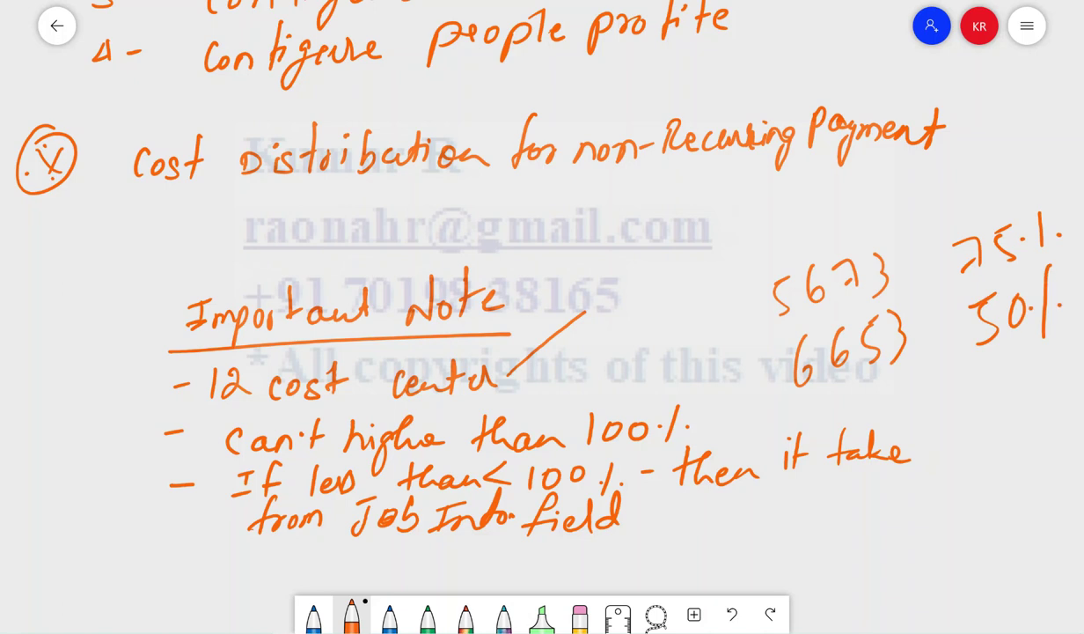
left_click_drag(928, 392, 1079, 343)
Step: Write a 100% total beneath the total line, mark over it and erase it
left_click_drag(994, 398, 992, 436)
left_click_drag(1014, 395, 1062, 401)
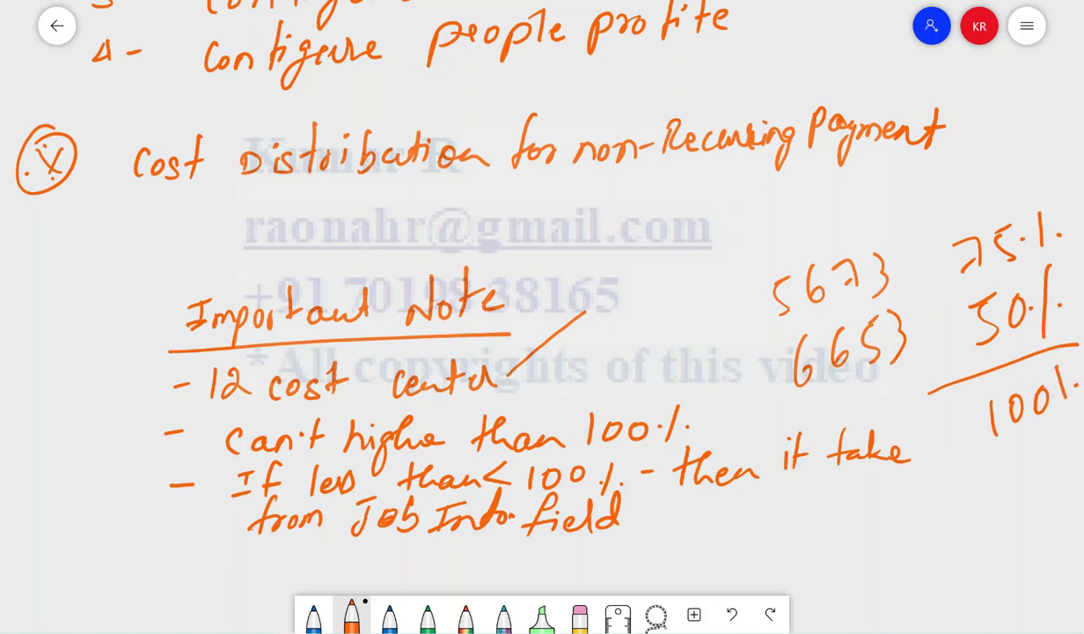
left_click_drag(1023, 394, 1016, 431)
left_click_drag(1046, 392, 1048, 453)
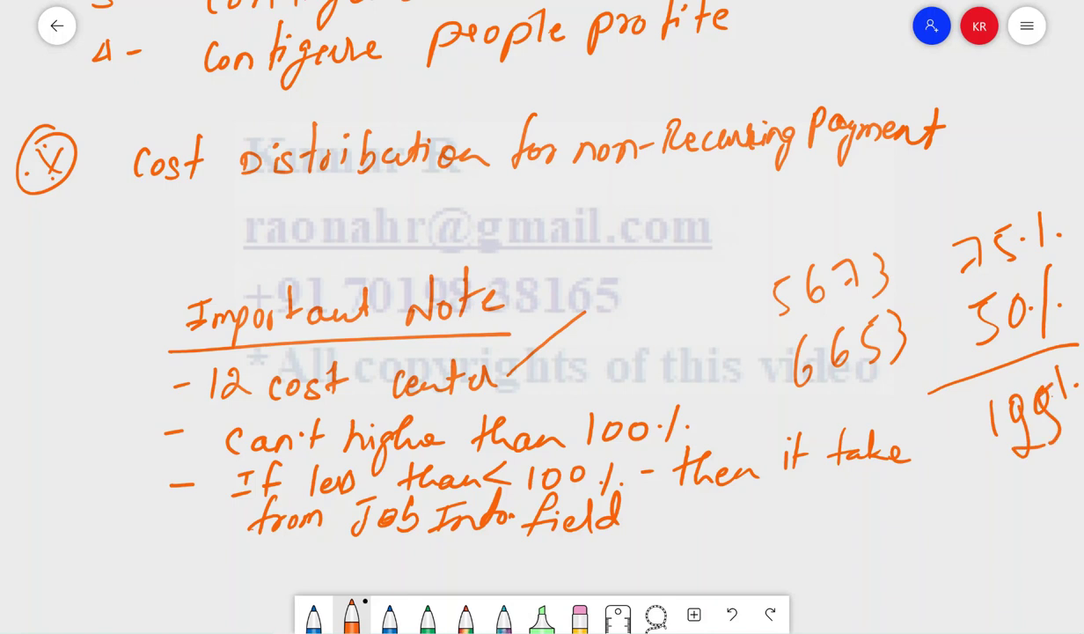
left_click_drag(987, 398, 996, 459)
mouse_move(1069, 449)
left_mouse_down()
mouse_move(1004, 460)
mouse_move(1021, 401)
mouse_move(1040, 436)
mouse_move(997, 458)
left_mouse_up()
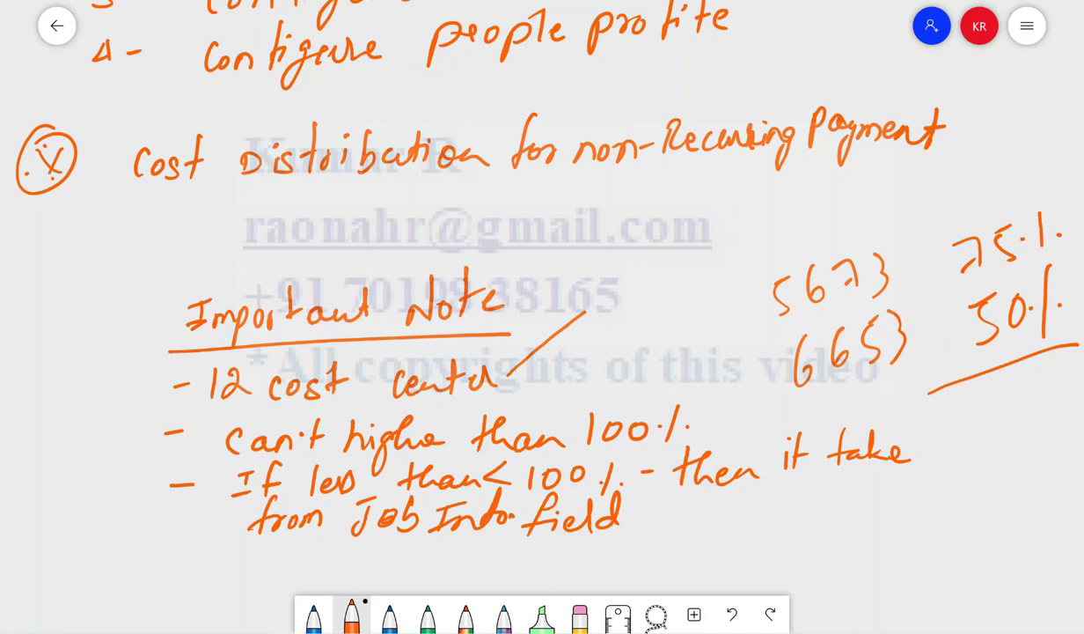
Step: Change the 6653 row's percentage to 25% and draw a bracket in front of both cost center rows
left_click_drag(977, 307, 989, 342)
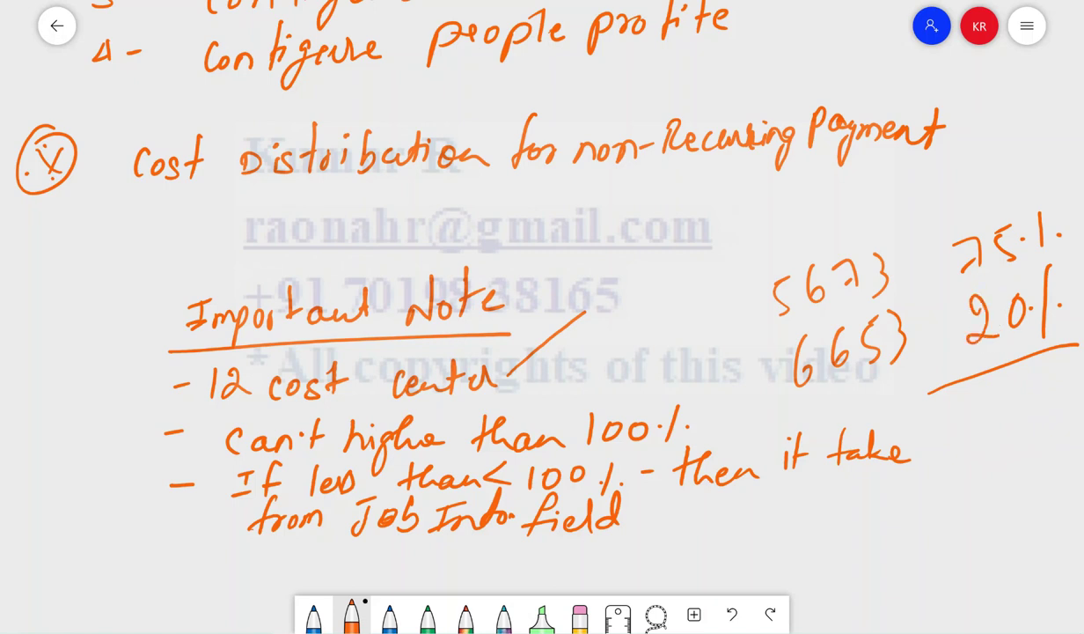
mouse_move(1010, 302)
left_mouse_down()
mouse_move(1020, 322)
mouse_move(992, 339)
mouse_move(1021, 291)
left_mouse_up()
mouse_move(747, 297)
left_mouse_down()
mouse_move(726, 308)
mouse_move(765, 387)
left_mouse_up()
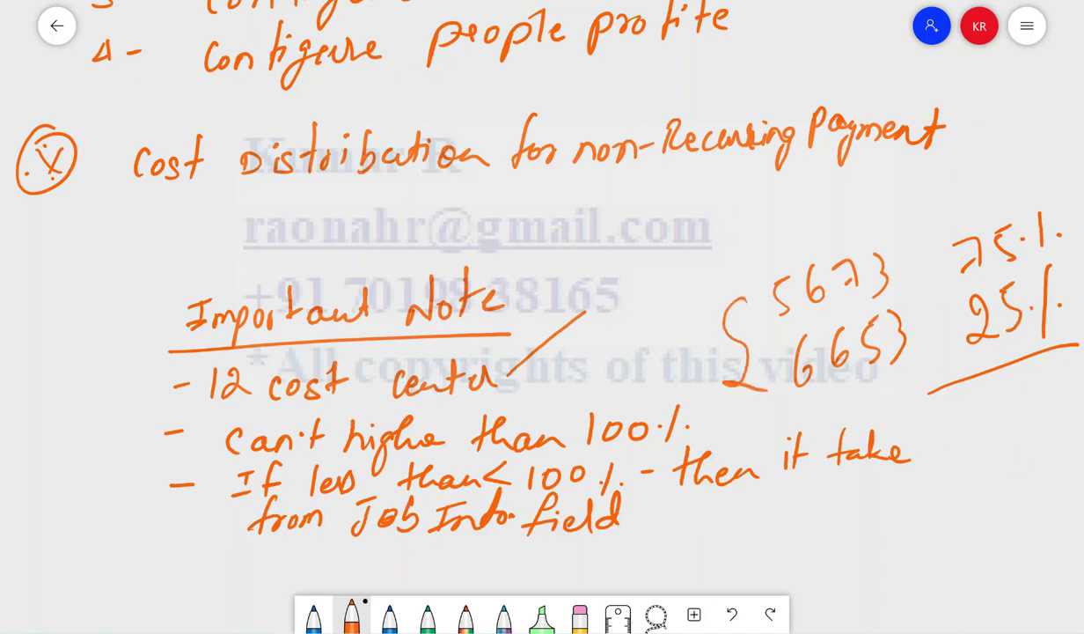
Step: Handwrite "ACC Port" above the cost center example and erase the 6653 row with its 25%
mouse_move(747, 253)
left_mouse_down()
mouse_move(755, 220)
mouse_move(777, 236)
mouse_move(766, 227)
left_mouse_up()
left_click_drag(825, 207, 827, 218)
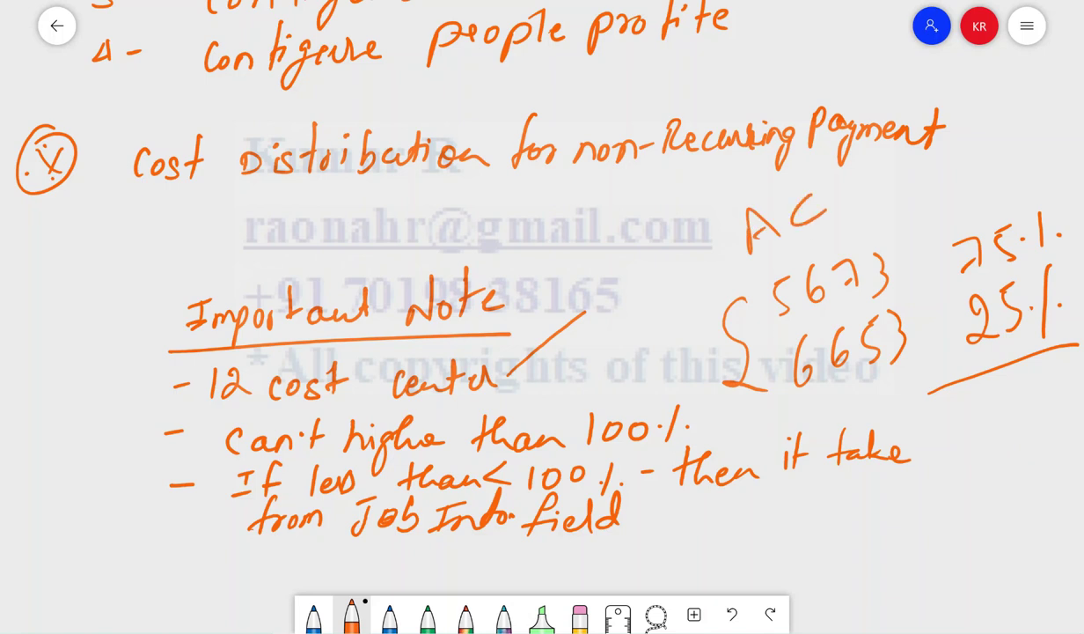
left_click_drag(877, 181, 878, 200)
mouse_move(914, 164)
left_mouse_down()
mouse_move(912, 189)
mouse_move(922, 176)
left_mouse_up()
left_click_drag(942, 159, 938, 175)
mouse_move(955, 172)
left_mouse_down()
mouse_move(967, 152)
mouse_move(984, 166)
left_mouse_up()
left_click_drag(970, 150, 996, 132)
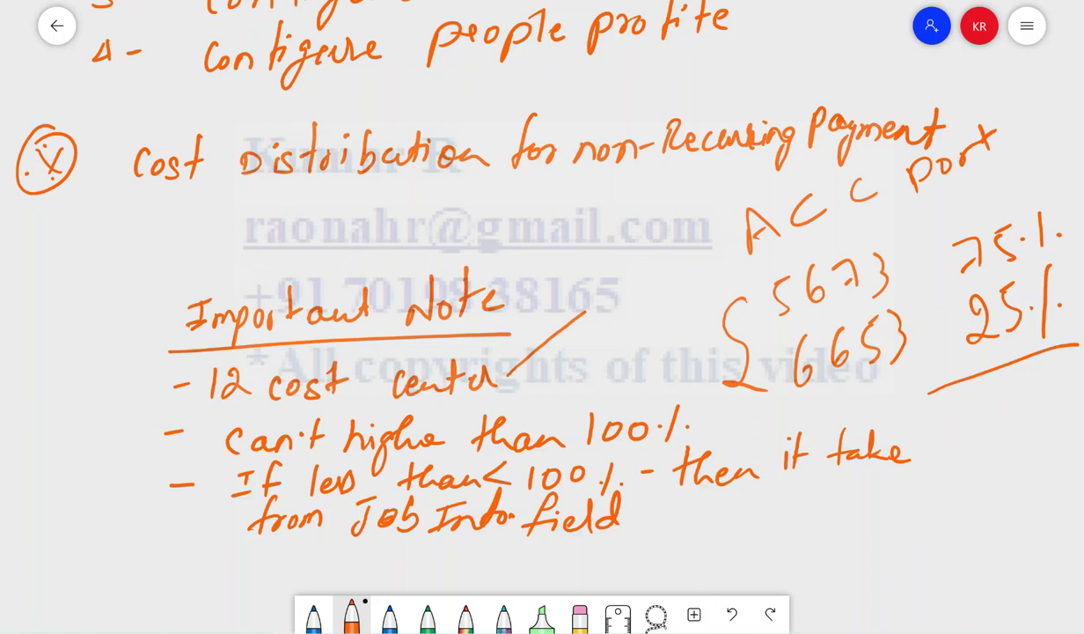
mouse_move(827, 299)
left_mouse_down()
mouse_move(845, 335)
mouse_move(884, 344)
mouse_move(764, 377)
mouse_move(1045, 300)
mouse_move(990, 295)
mouse_move(1038, 332)
left_mouse_up()
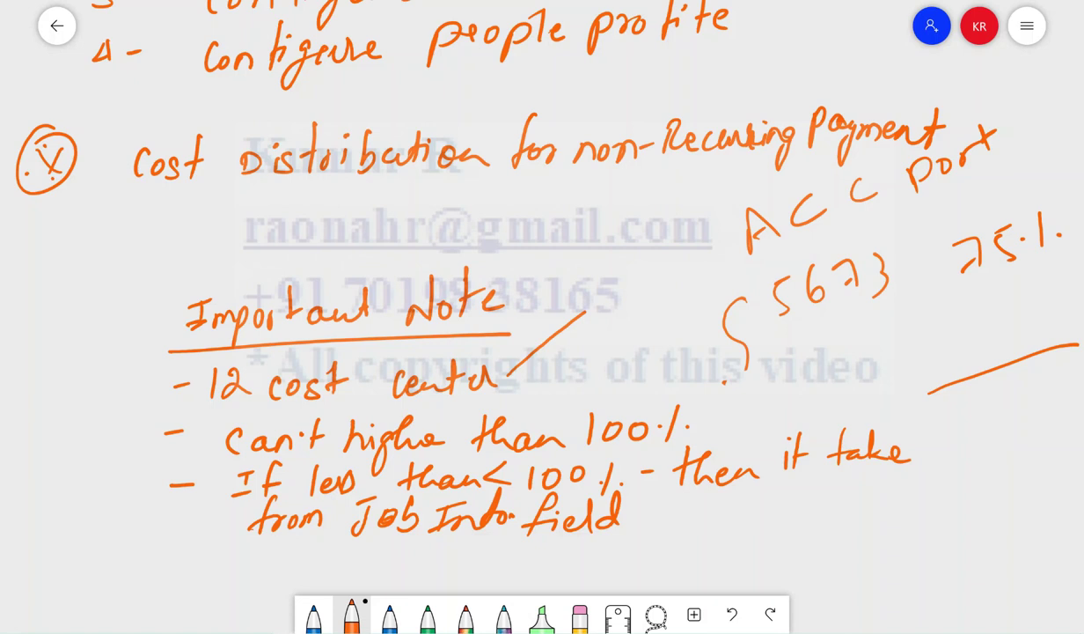
Step: Draw a dash after Organisation Assignment in the SAP HCM notes and handwrite "Job Infor" with "SF" beneath it
scroll(542, 300, "down", 8)
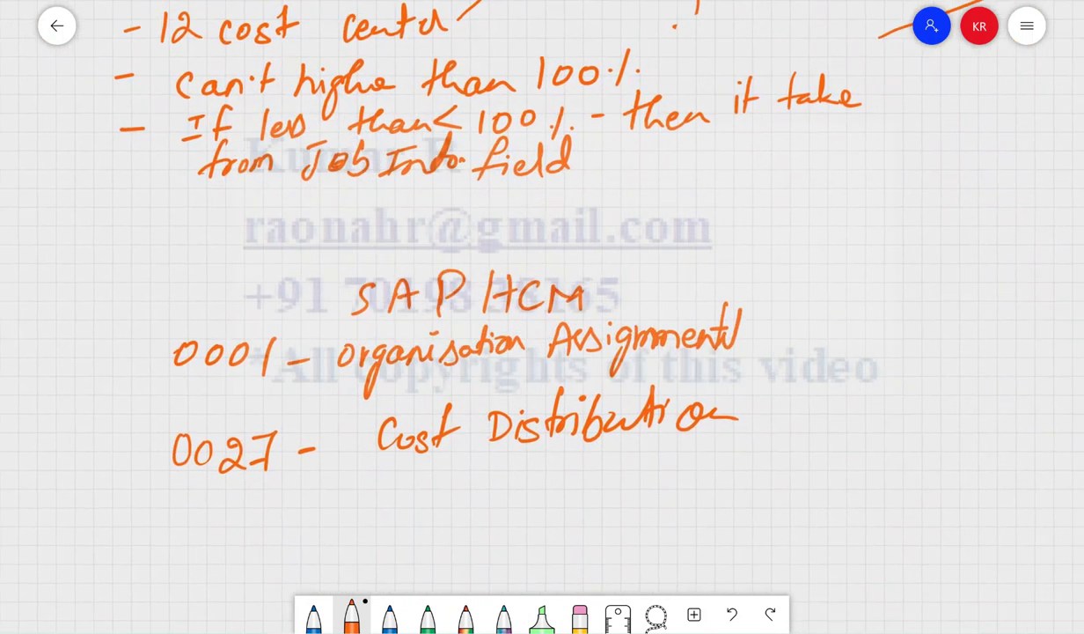
scroll(542, 300, "right", 1)
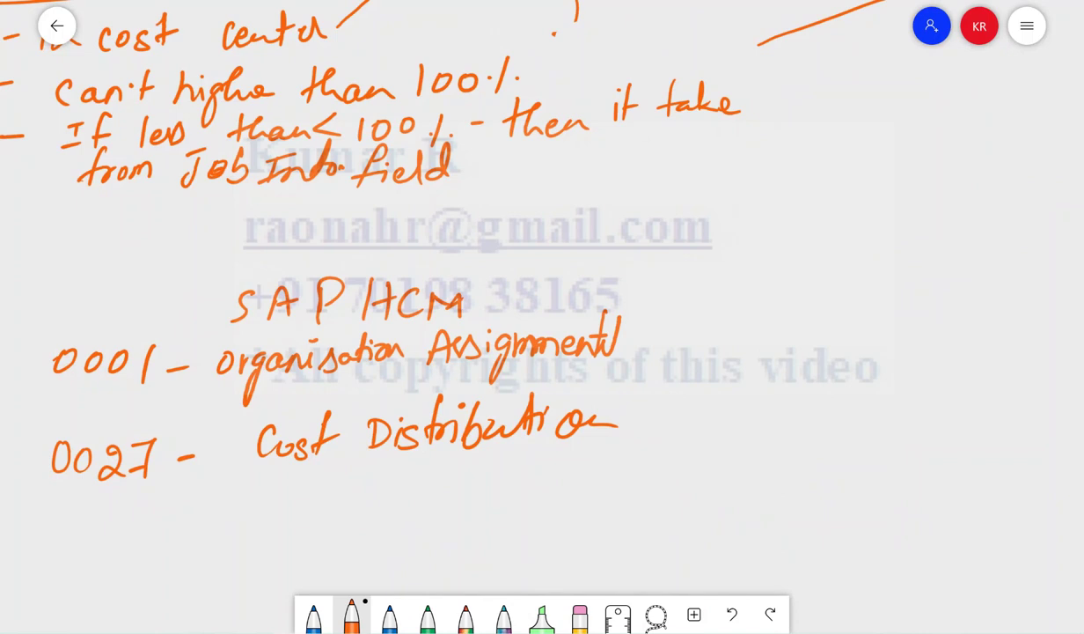
left_click_drag(671, 324, 728, 314)
mouse_move(800, 280)
left_mouse_down()
mouse_move(794, 325)
mouse_move(804, 276)
mouse_move(830, 276)
left_mouse_up()
left_click_drag(852, 244, 879, 278)
mouse_move(867, 227)
left_mouse_down()
mouse_move(888, 220)
mouse_move(921, 254)
mouse_move(1003, 198)
mouse_move(1039, 227)
left_mouse_up()
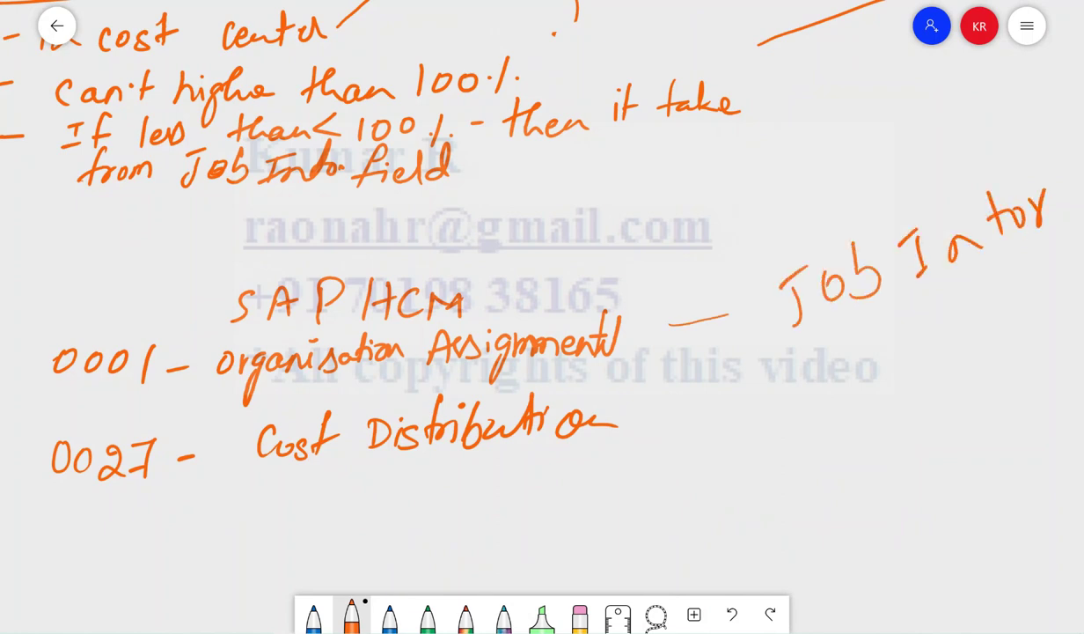
left_click_drag(871, 330, 864, 369)
left_click_drag(892, 323, 886, 363)
left_click_drag(881, 316, 901, 306)
left_click_drag(888, 342, 909, 332)
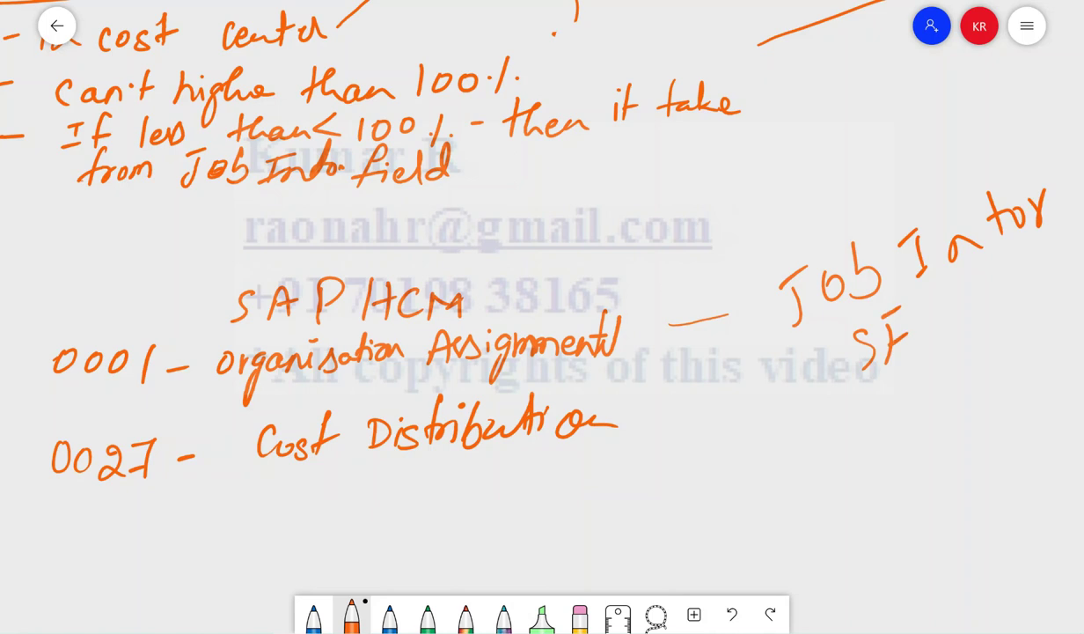
Step: Sketch a small box below the start of Organisation Assignment and rule two long lines under the Cost Distribution entry
mouse_move(180, 398)
left_mouse_down()
mouse_move(184, 371)
mouse_move(227, 387)
mouse_move(186, 406)
mouse_move(198, 385)
mouse_move(198, 409)
left_mouse_up()
left_click_drag(214, 386, 220, 390)
left_click_drag(226, 380, 227, 390)
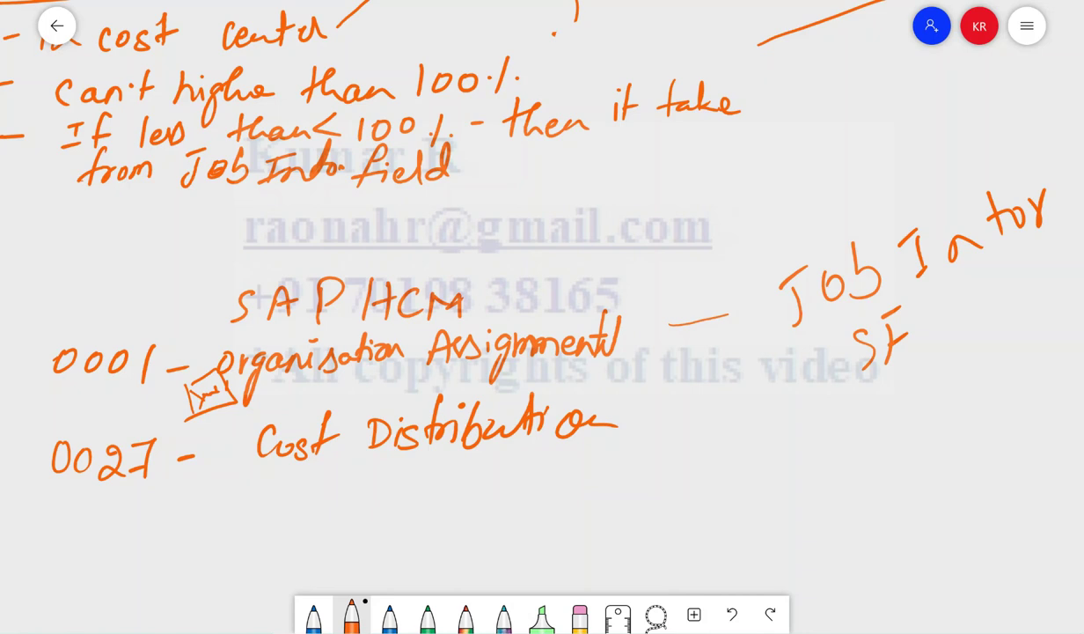
left_click_drag(63, 515, 676, 464)
left_click_drag(79, 560, 699, 489)
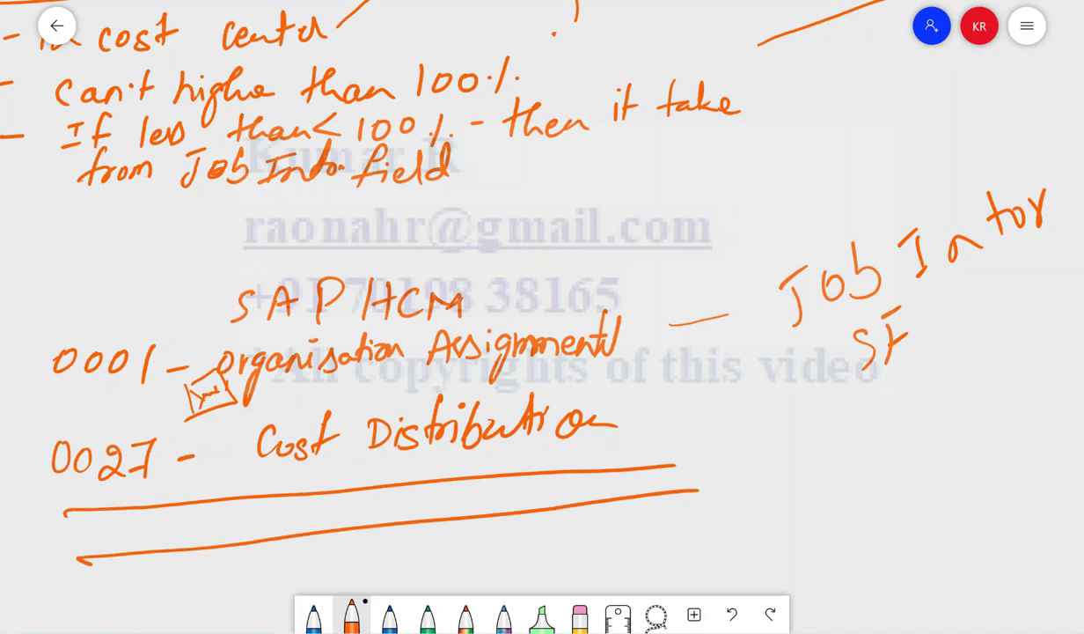
Step: Fill the ruled example under Cost Distribution with cost center 5063 at 50 and a second cost center at 30
mouse_move(93, 525)
left_mouse_down()
mouse_move(89, 544)
mouse_move(101, 517)
left_mouse_up()
mouse_move(117, 521)
left_mouse_down()
mouse_move(116, 540)
mouse_move(123, 519)
left_mouse_up()
mouse_move(152, 509)
left_mouse_down()
mouse_move(148, 533)
mouse_move(170, 510)
mouse_move(172, 541)
left_mouse_up()
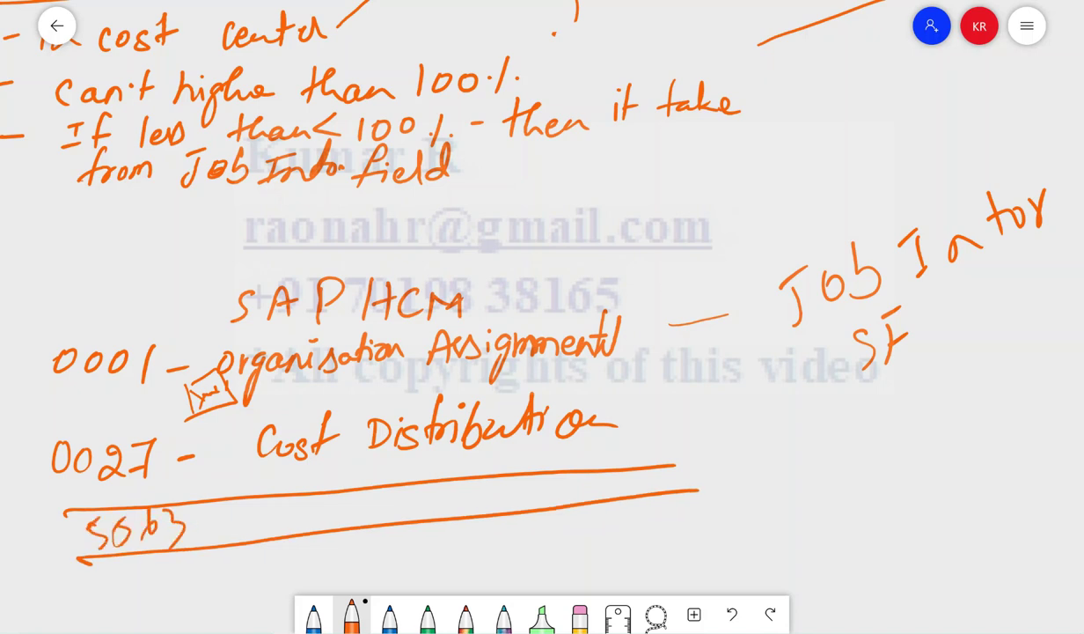
mouse_move(347, 491)
left_mouse_down()
mouse_move(352, 514)
mouse_move(391, 495)
left_mouse_up()
mouse_move(108, 578)
left_mouse_down()
mouse_move(105, 616)
mouse_move(123, 607)
left_mouse_up()
left_click_drag(159, 570, 155, 605)
mouse_move(159, 565)
left_mouse_down()
mouse_move(172, 563)
mouse_move(197, 602)
left_mouse_up()
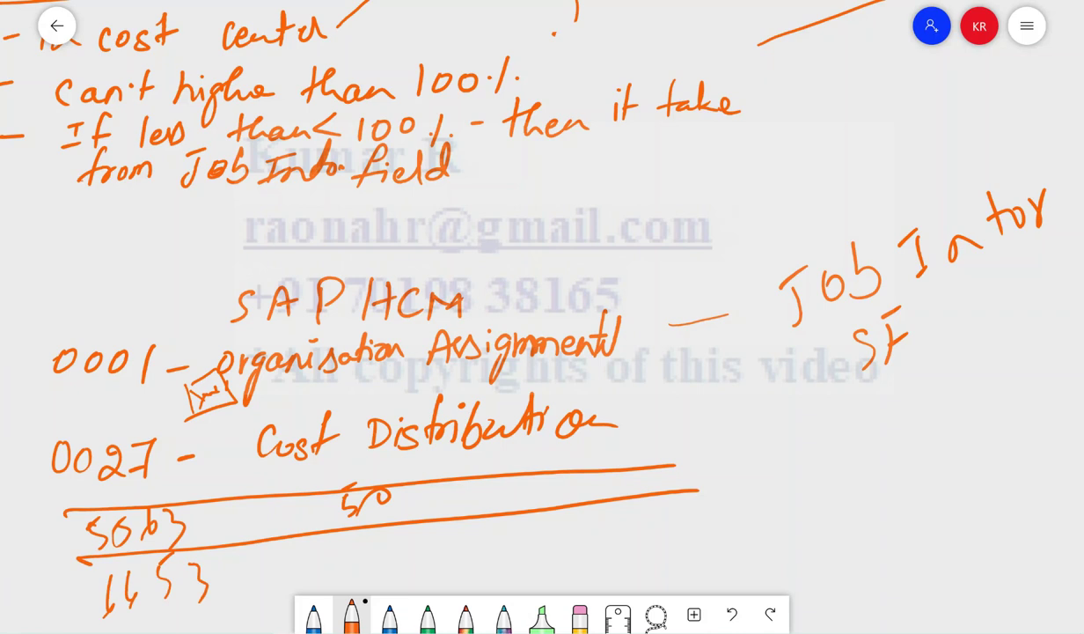
mouse_move(354, 537)
left_mouse_down()
mouse_move(355, 553)
mouse_move(393, 533)
left_mouse_up()
Step: Draw a box around 0027 and handwrite 20% above 0001
mouse_move(31, 424)
left_mouse_down()
mouse_move(48, 523)
mouse_move(101, 502)
mouse_move(62, 519)
left_mouse_up()
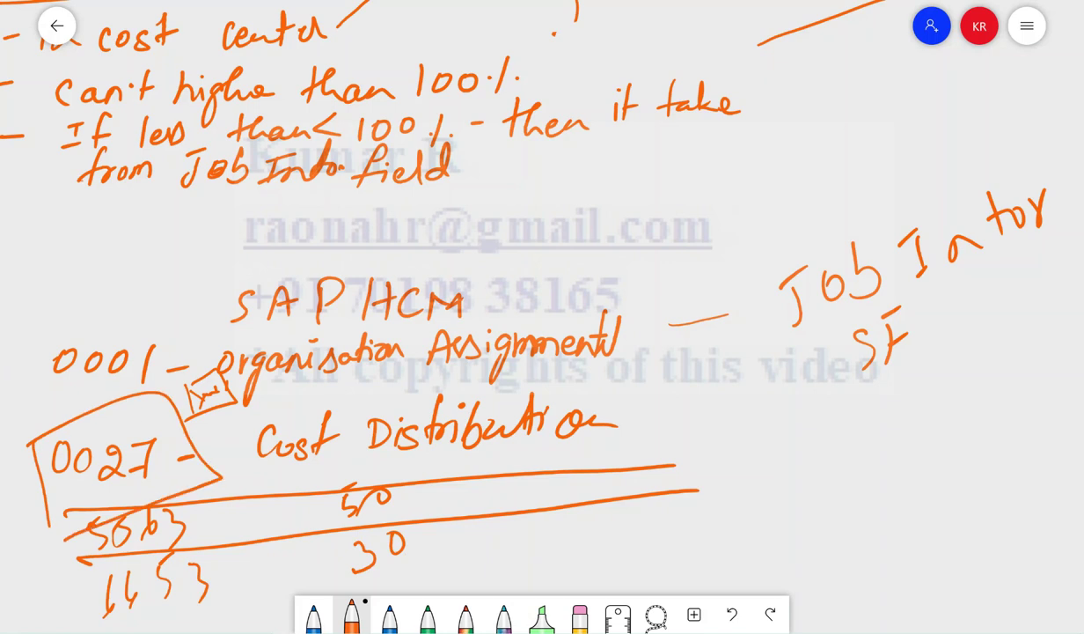
mouse_move(81, 297)
left_mouse_down()
mouse_move(98, 299)
mouse_move(123, 329)
left_mouse_up()
mouse_move(132, 287)
left_mouse_down()
mouse_move(123, 304)
mouse_move(134, 283)
left_mouse_up()
left_click(153, 247)
left_click_drag(156, 255, 149, 288)
left_click(170, 262)
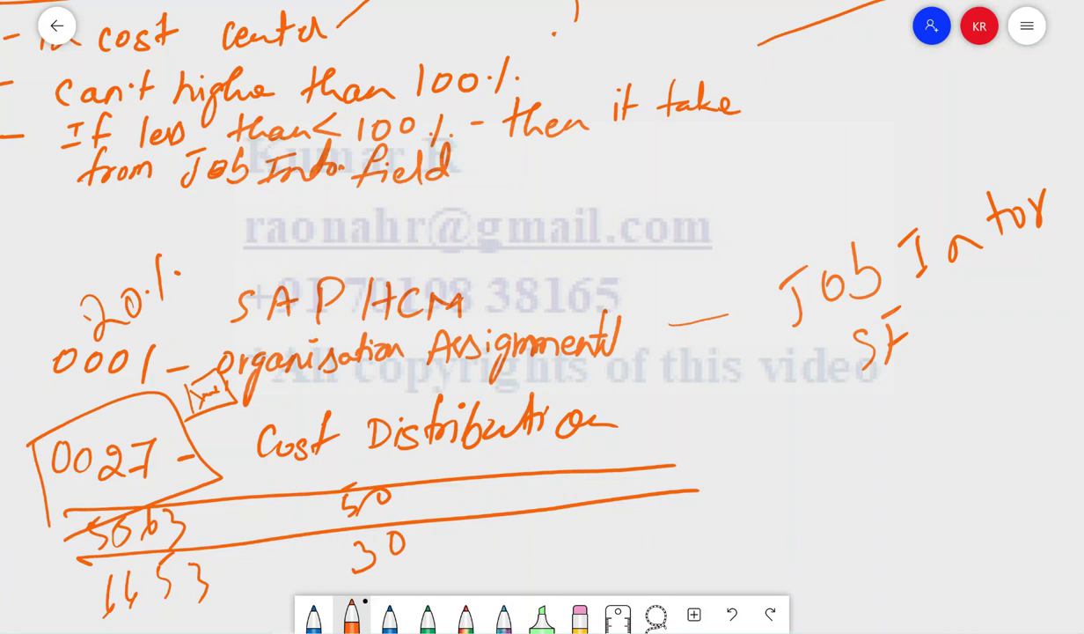
Step: Retrace the dash after Organisation Assignment and draw a double-line arrow pointing at Cost Distribution
left_click_drag(676, 325, 750, 310)
left_click_drag(680, 407, 746, 377)
left_click_drag(708, 424, 774, 392)
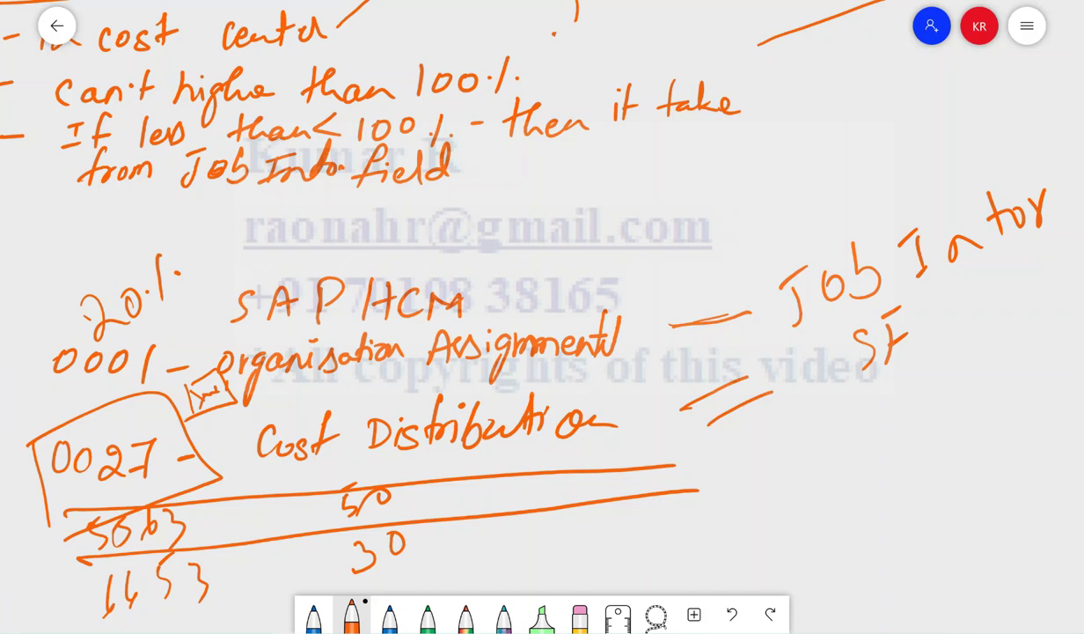
mouse_move(684, 378)
left_mouse_down()
mouse_move(649, 419)
mouse_move(695, 424)
mouse_move(729, 451)
left_mouse_up()
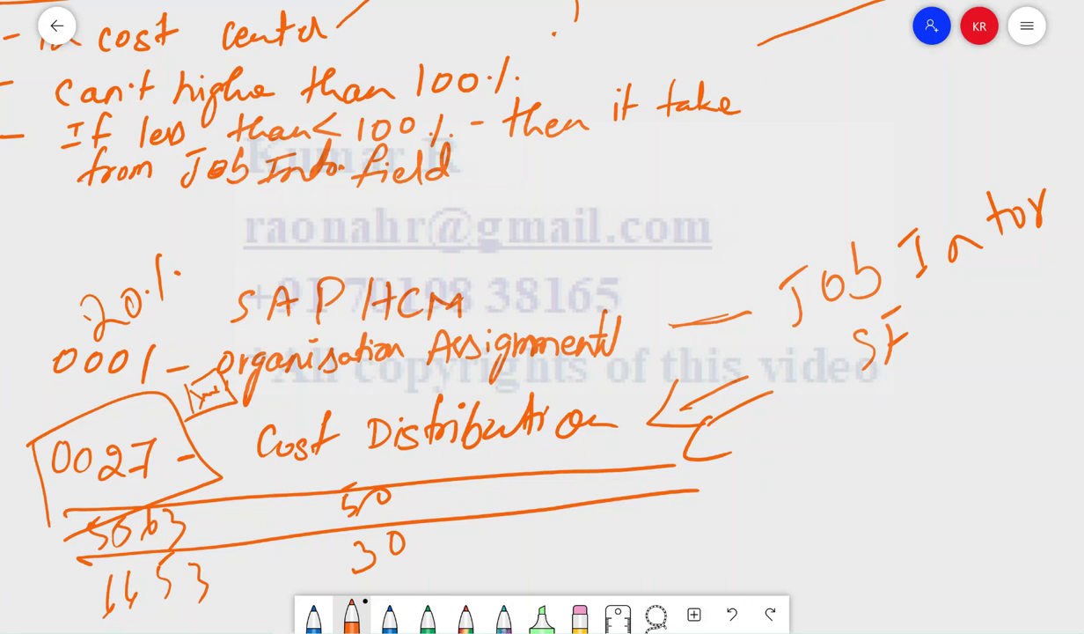
Step: Switch to SAP SuccessFactors and open Manage Employee Central Settings to check the Cost Distribution switch
scroll(542, 305, "up", 8)
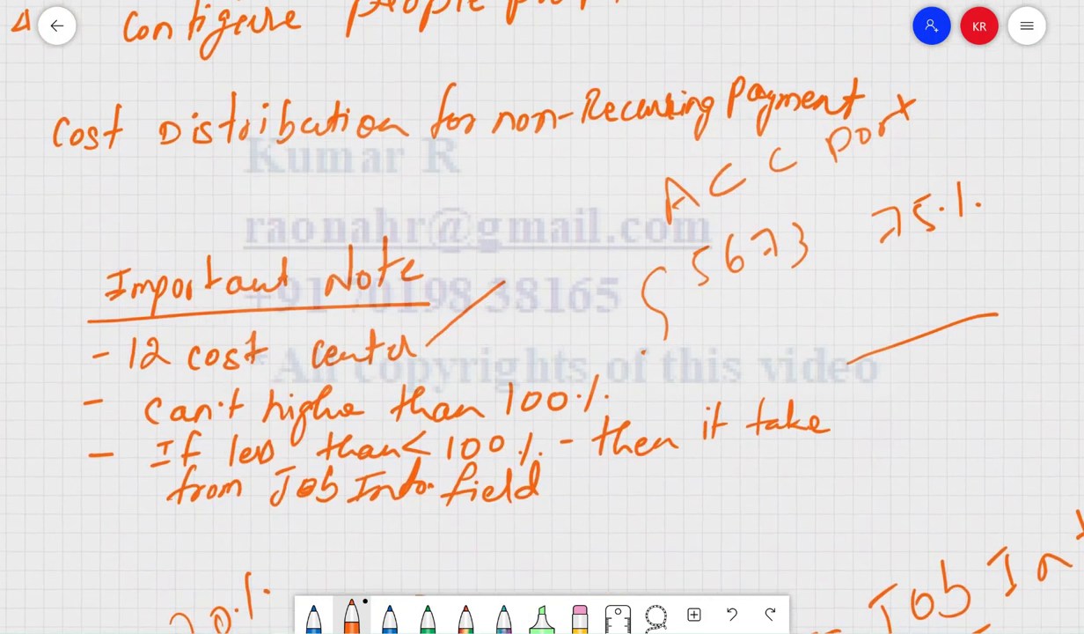
scroll(542, 305, "up", 6)
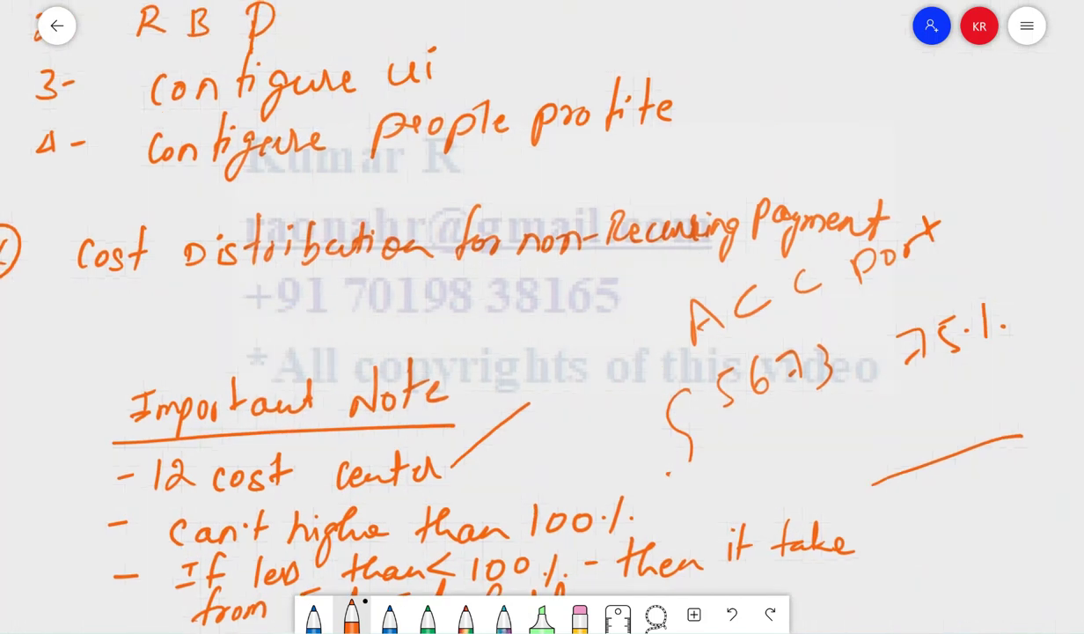
scroll(542, 304, "up", 1)
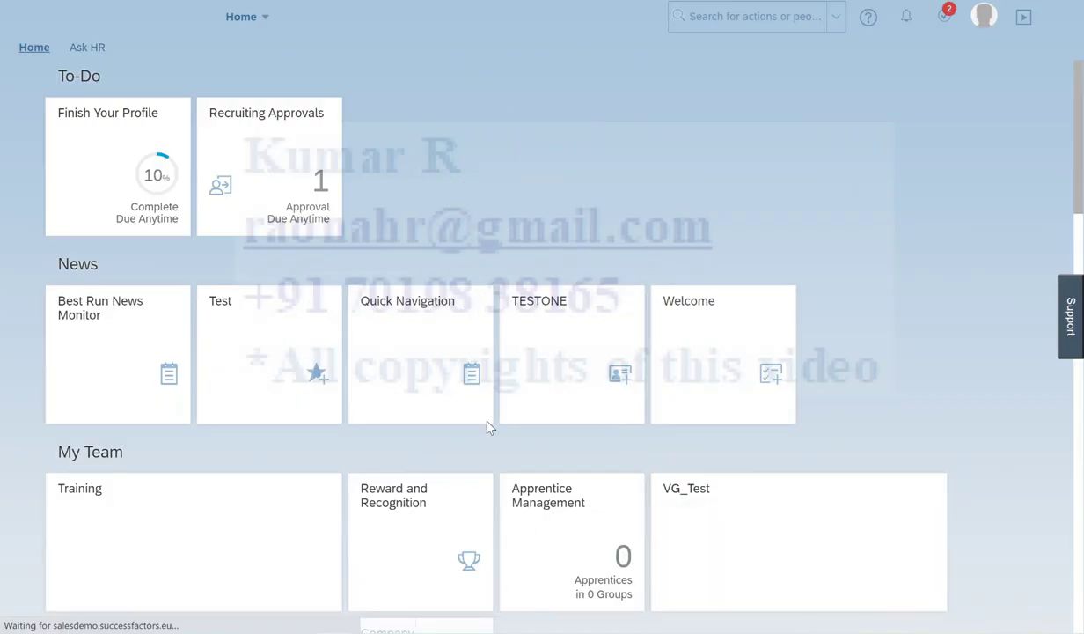
left_click(763, 16)
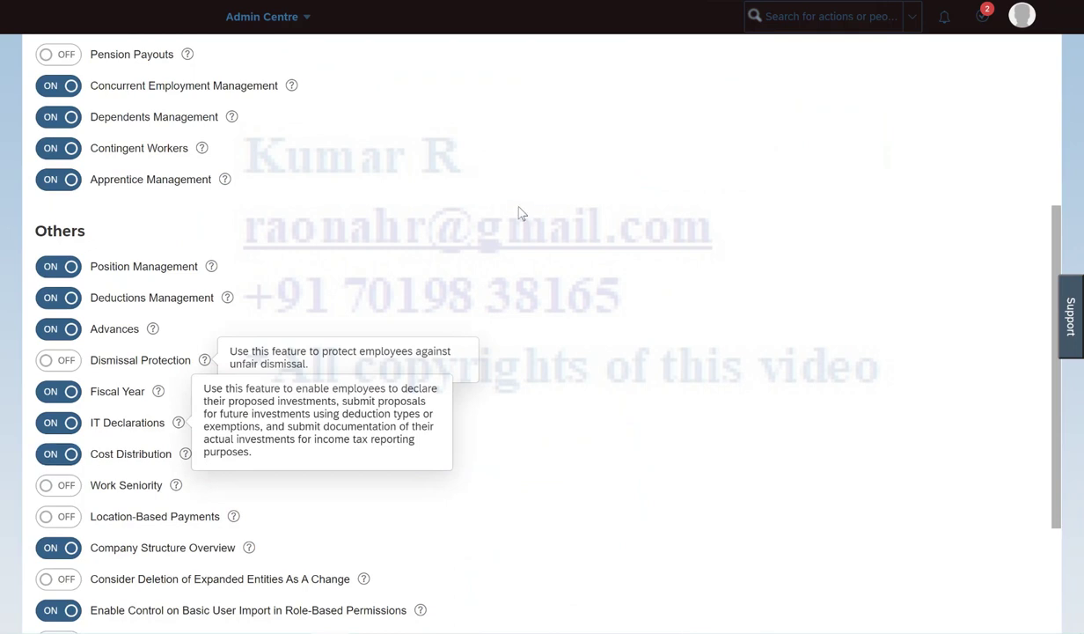
scroll(451, 170, "up", 4)
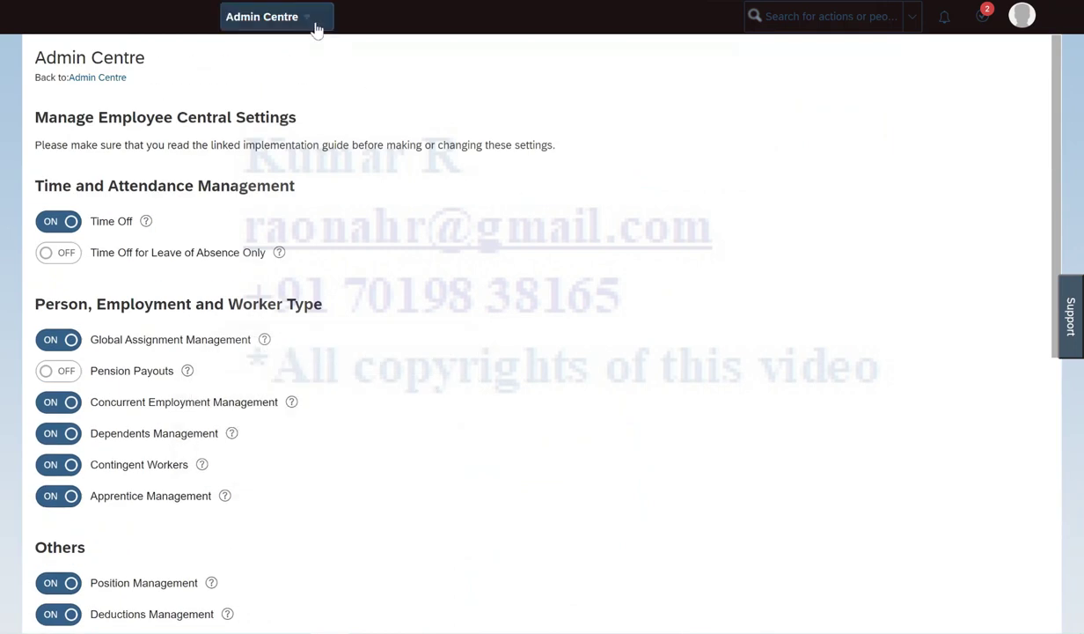
Step: Search the available actions for "configure obje" and open Configure Object Definitions
left_click(806, 19)
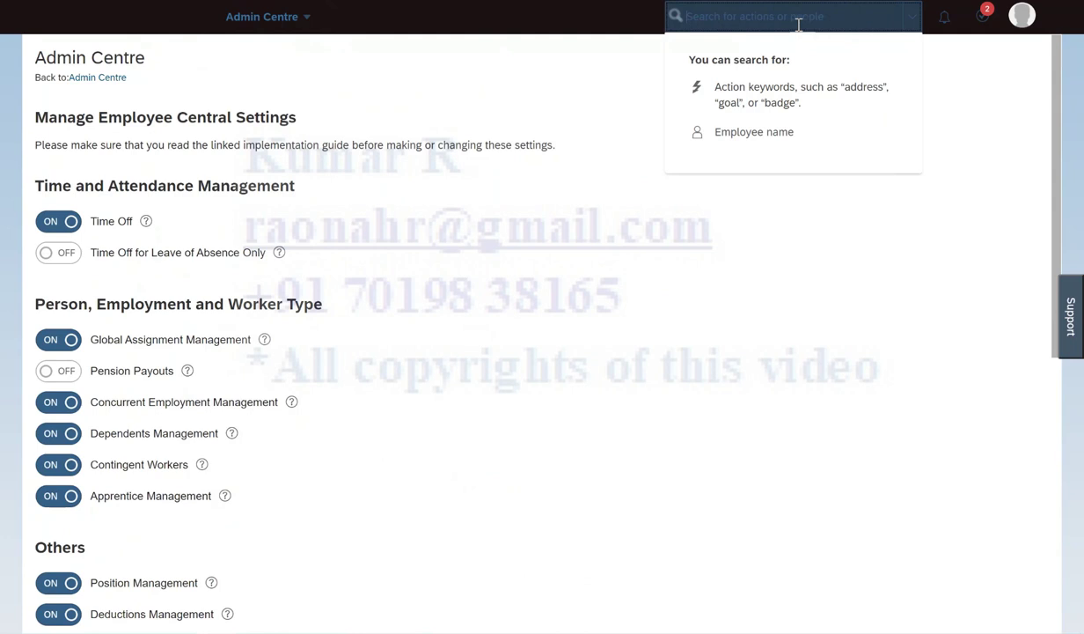
type("configure")
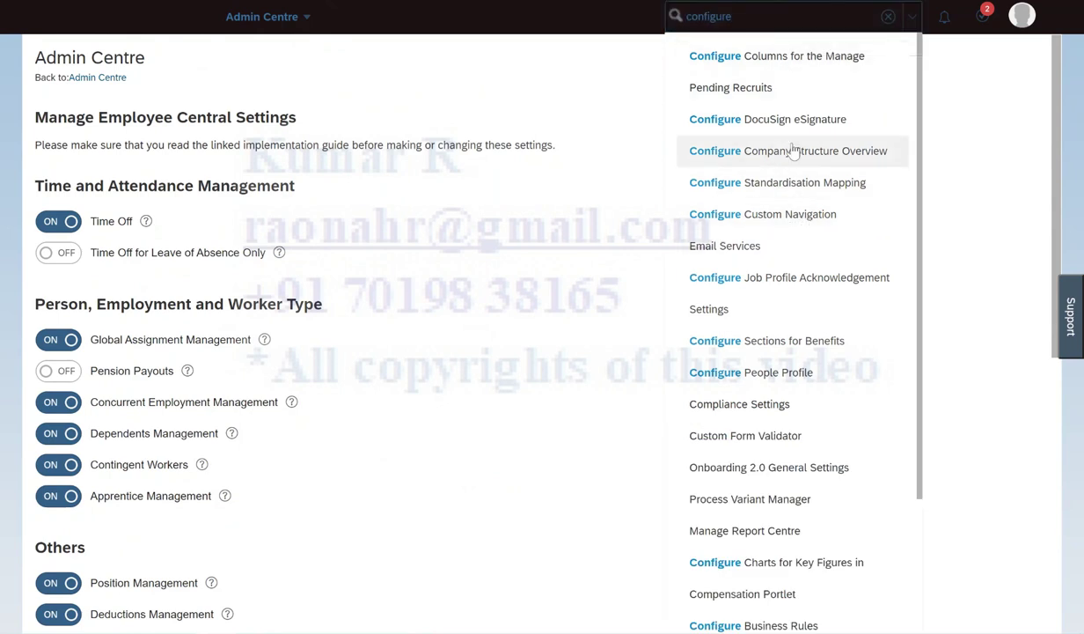
type("obje")
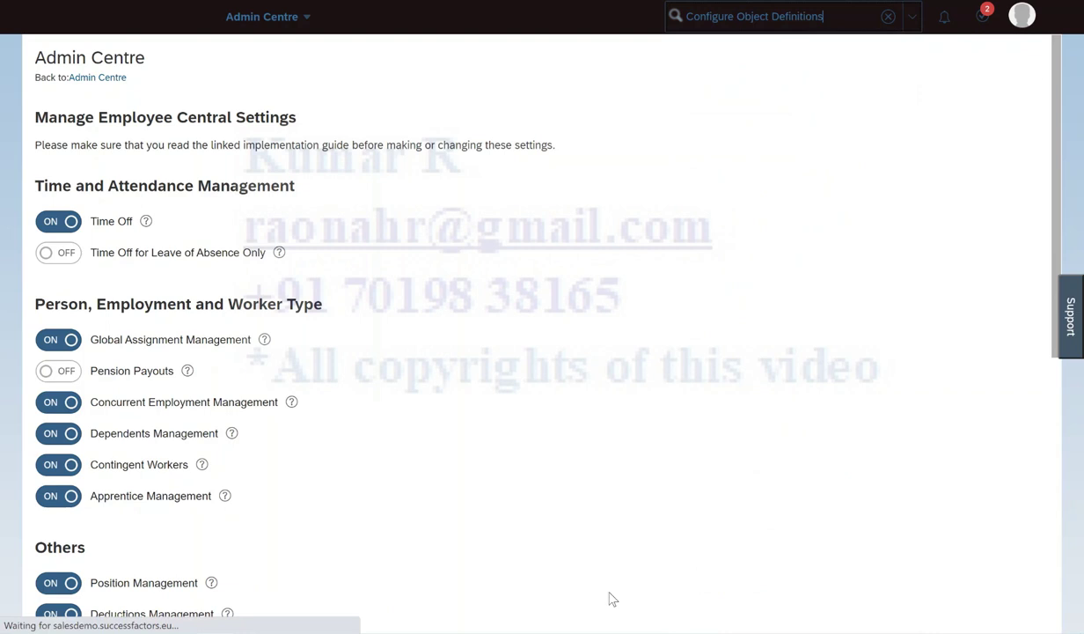
key("Return")
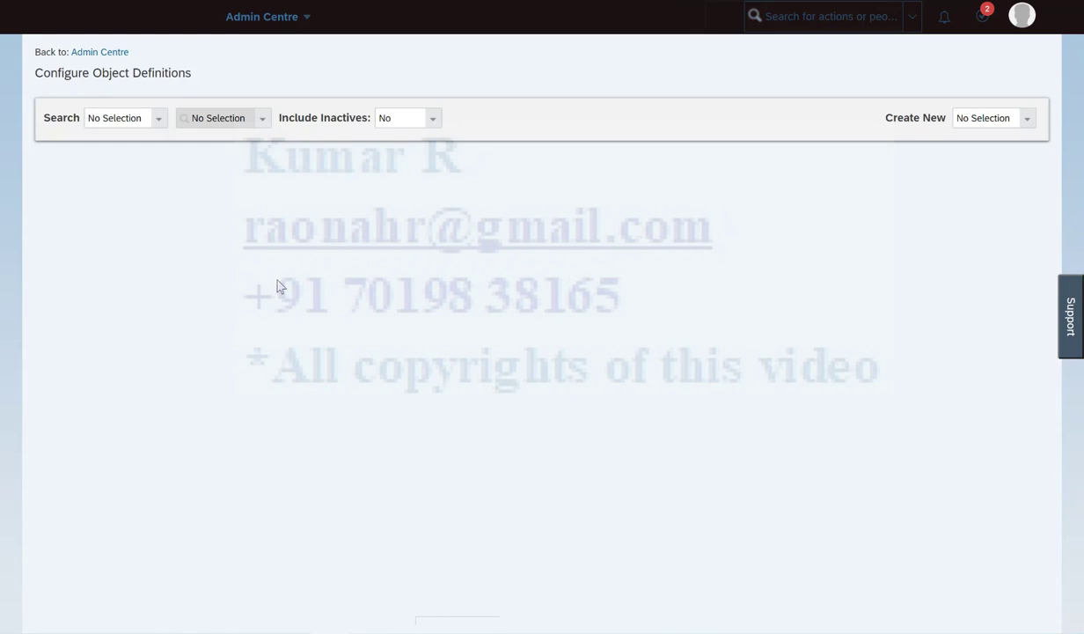
Step: Open the Alternative Cost Distribution object definition and examine its fields and its association with Alternative Cost Distribution Item
left_click(158, 120)
left_click(136, 169)
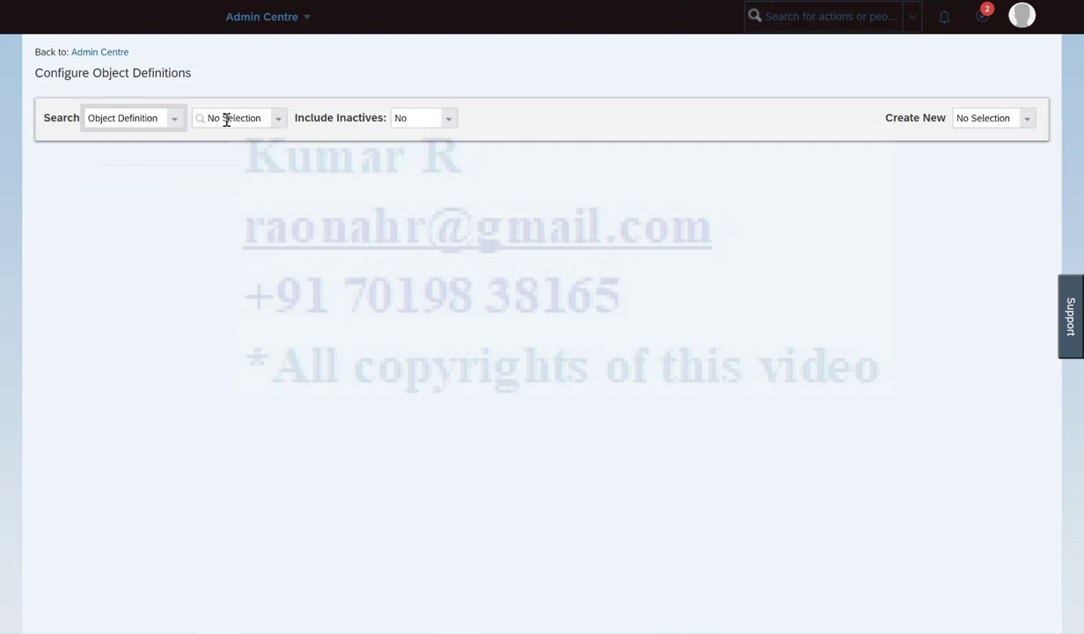
left_click(227, 120)
type("cost di")
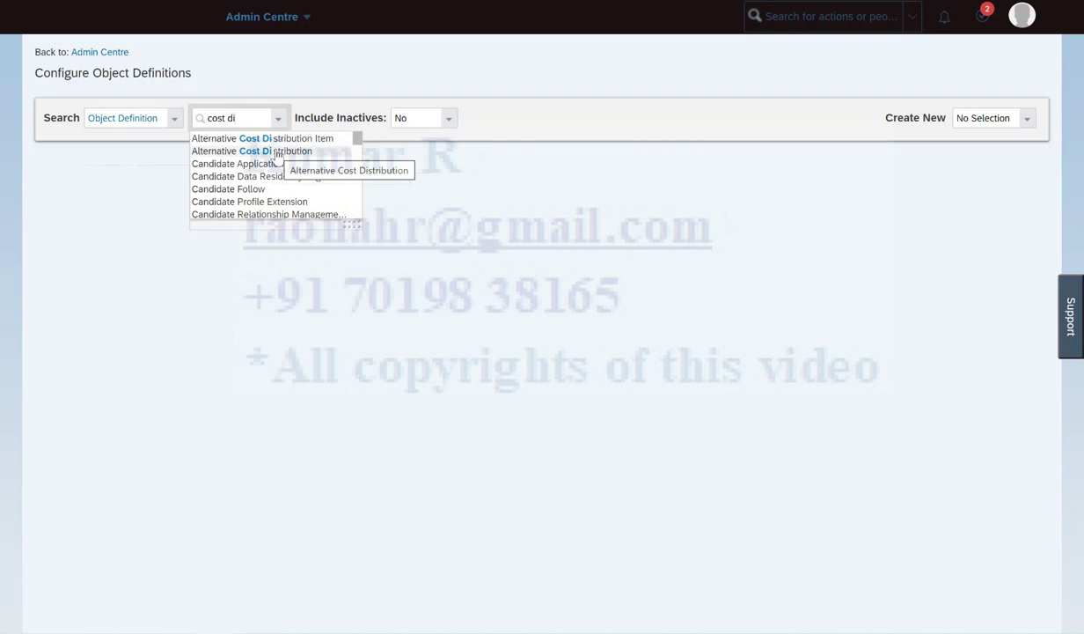
left_click(276, 152)
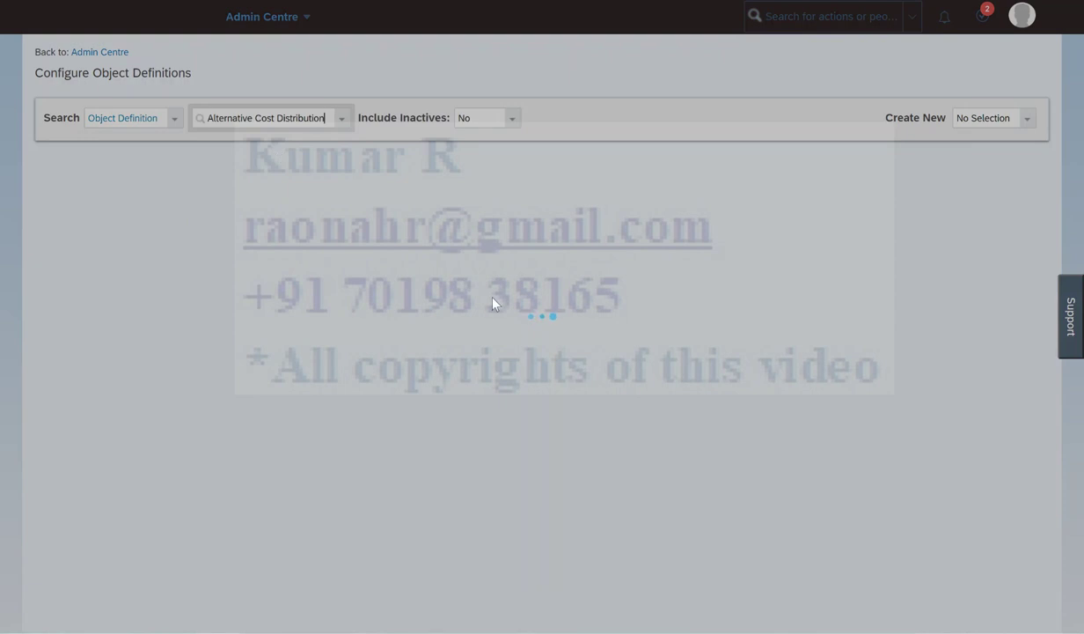
scroll(537, 520, "down", 7)
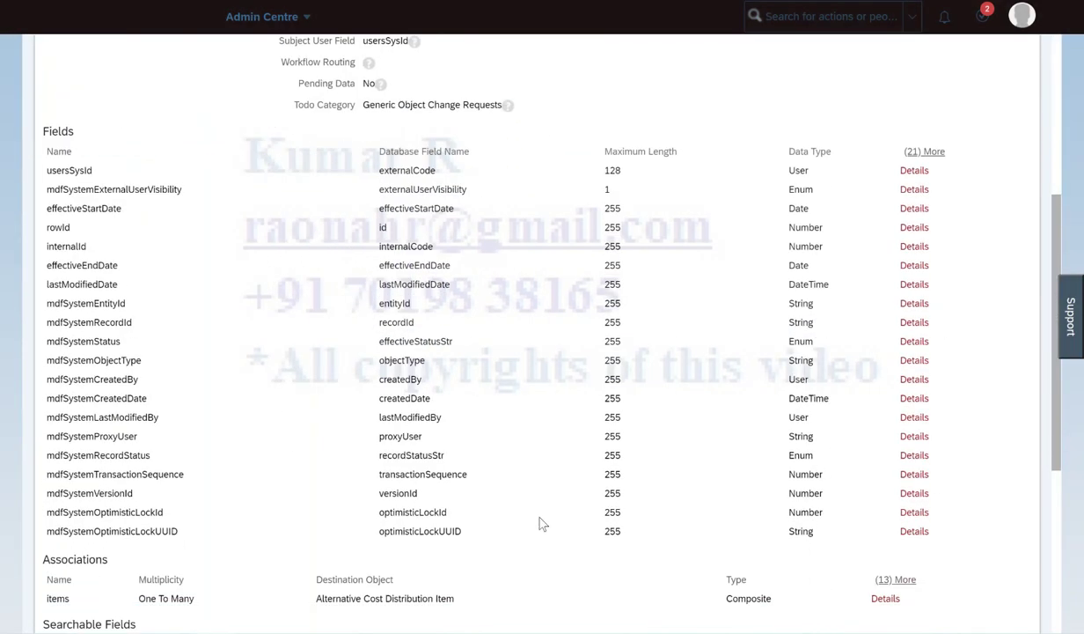
left_click_drag(46, 310, 481, 317)
left_click(480, 317)
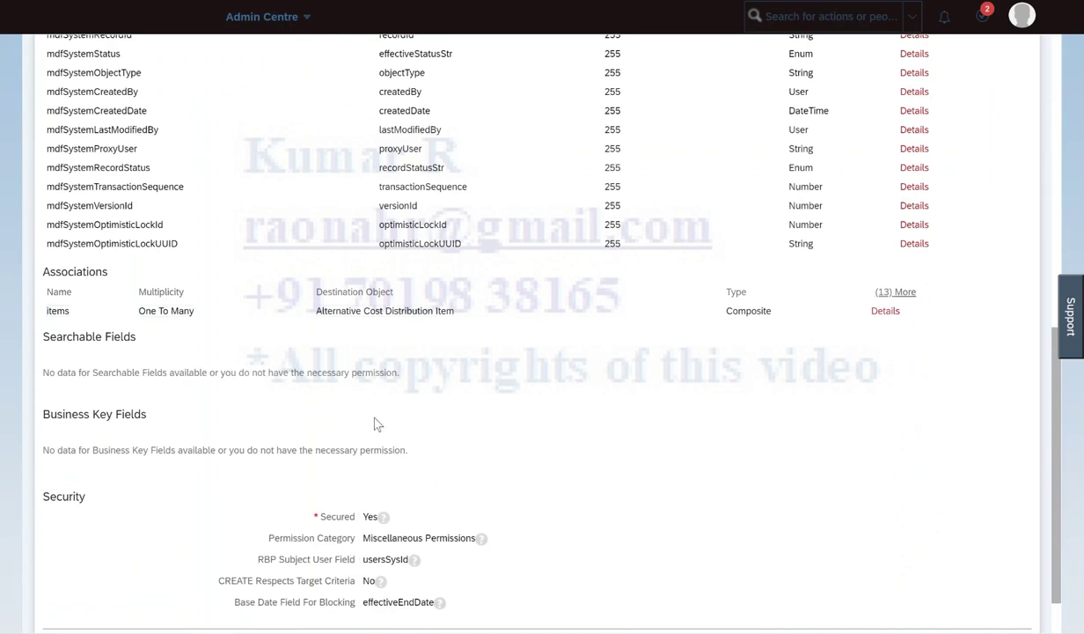
Step: Return to the Admin Centre, go to Manage Permission Roles and open the System Admin role
left_click(302, 19)
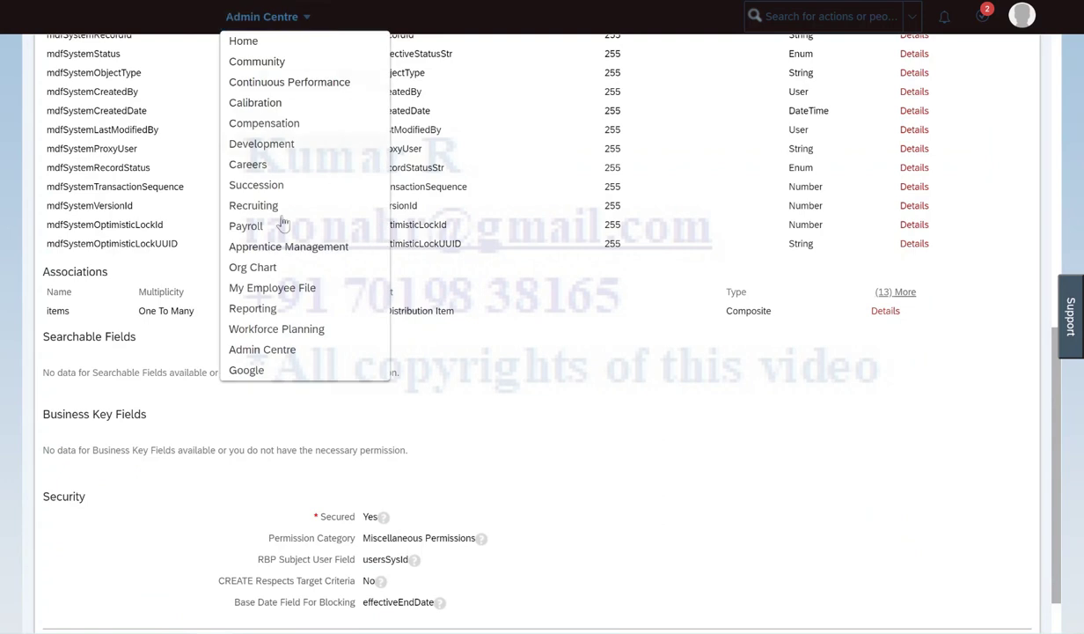
left_click(256, 348)
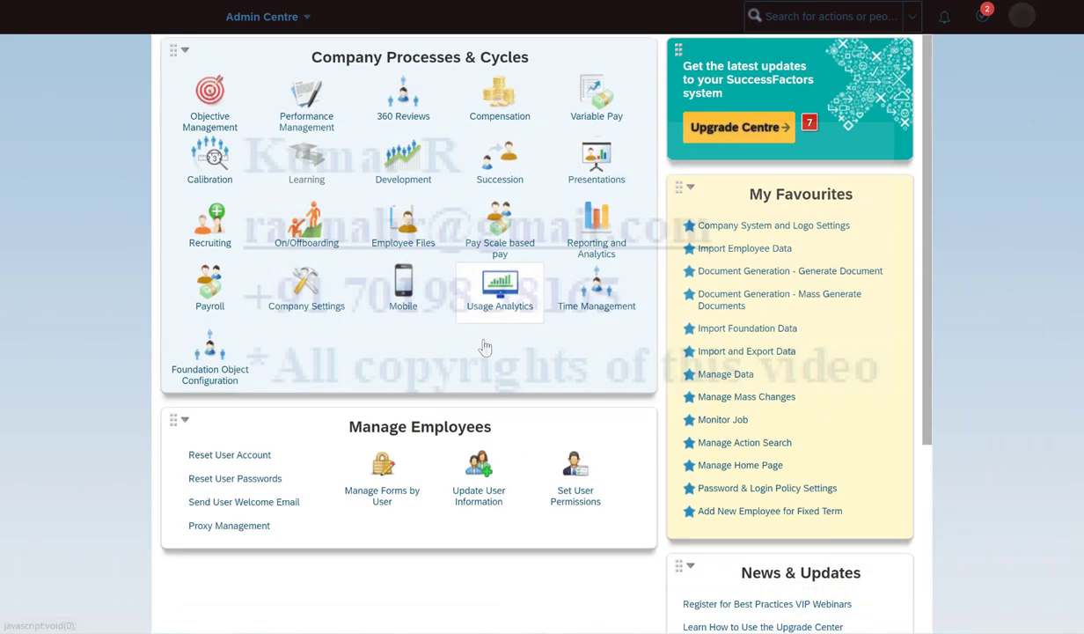
scroll(552, 363, "down", 3)
left_click(572, 278)
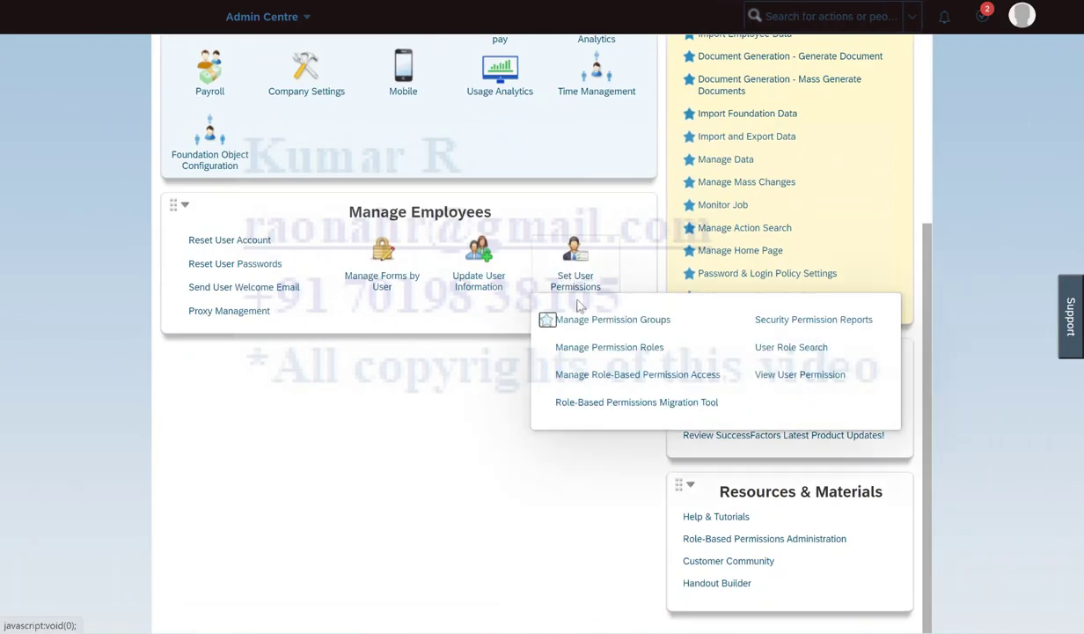
left_click(608, 348)
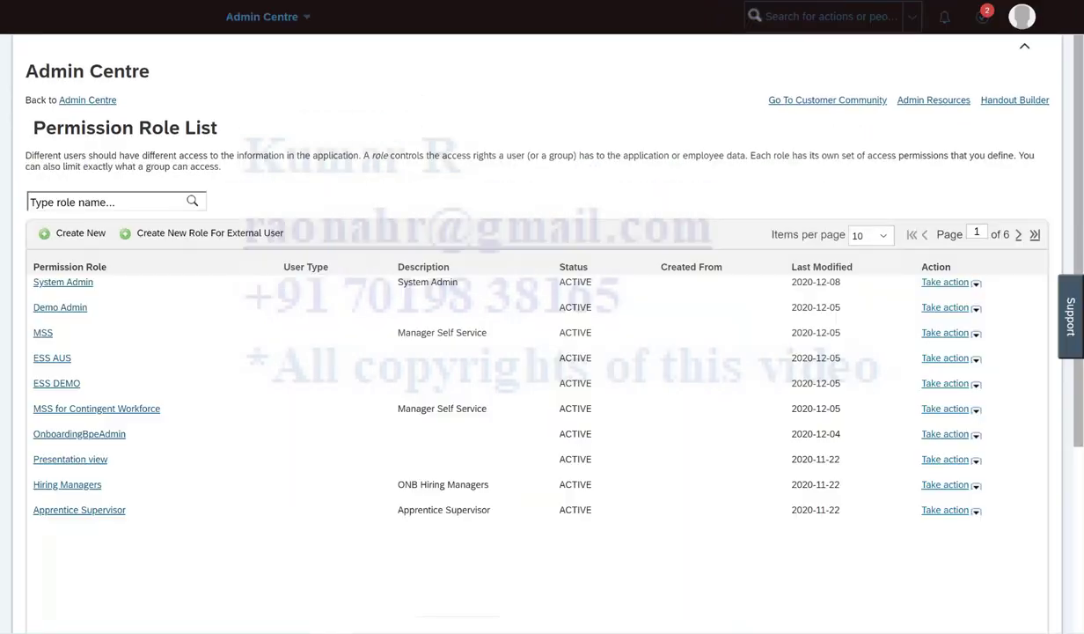
left_click(73, 288)
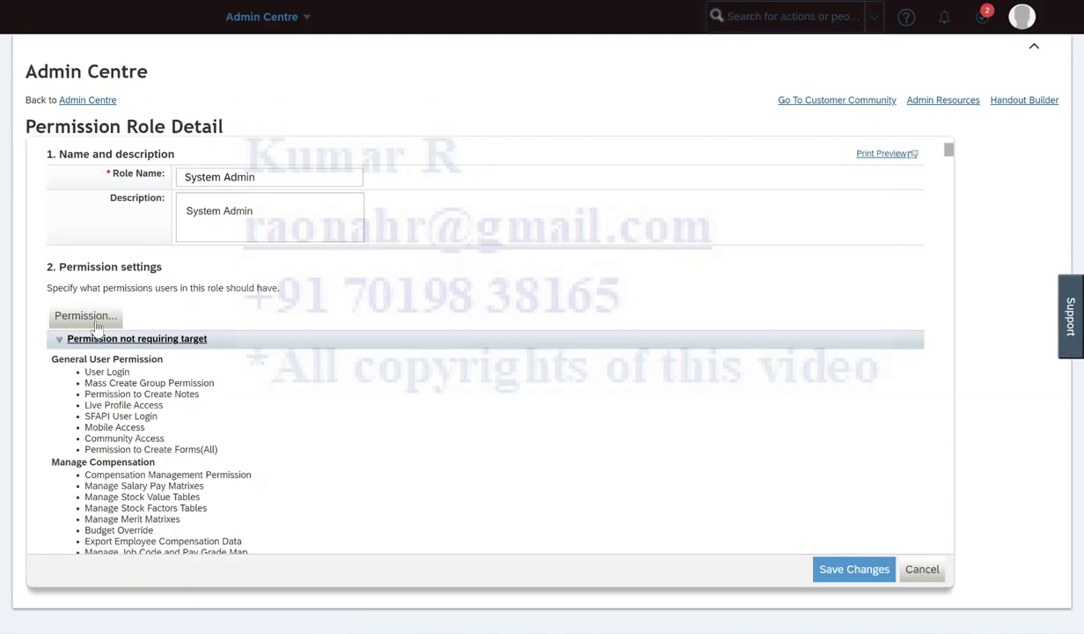
Step: Open the role's permission settings and examine the Alternative Cost Distribution rights under Miscellaneous Permissions
left_click(90, 315)
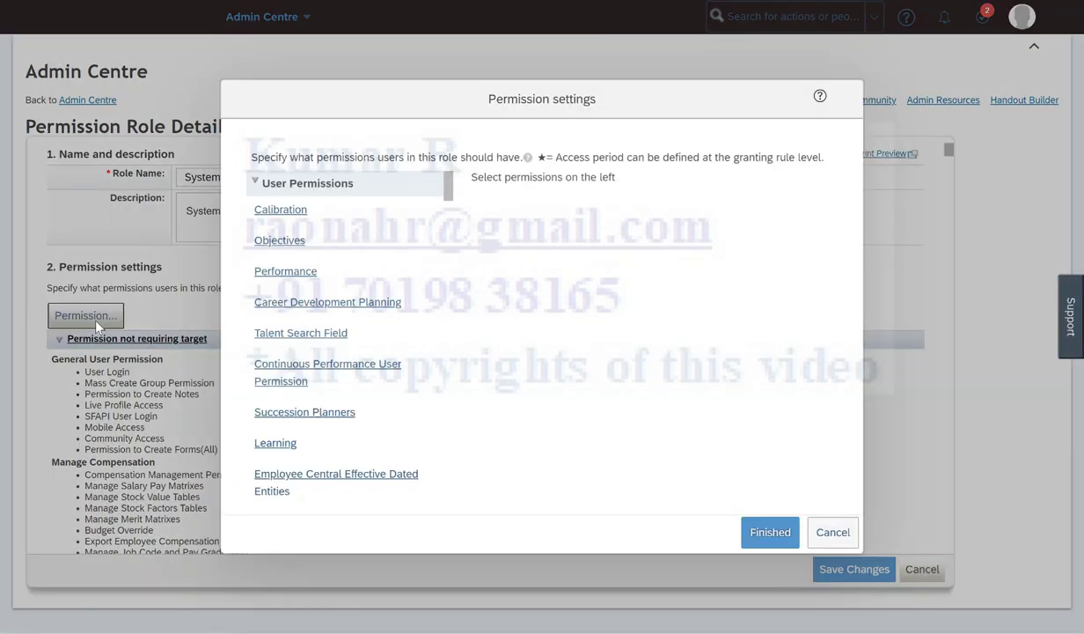
scroll(293, 363, "down", 5)
scroll(293, 363, "down", 8)
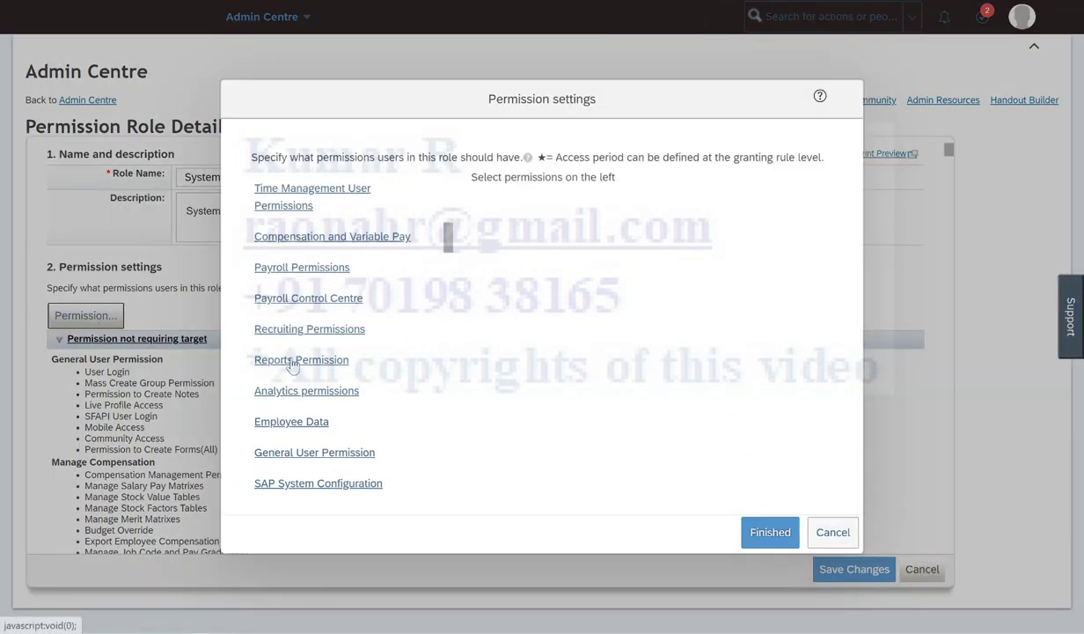
scroll(293, 363, "down", 4)
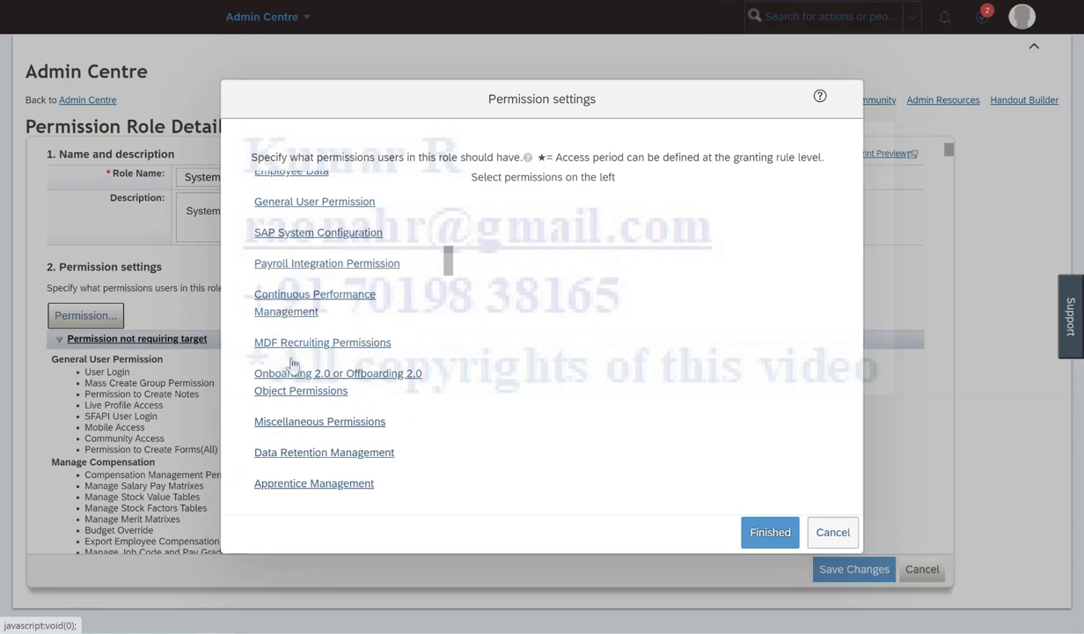
left_click(323, 276)
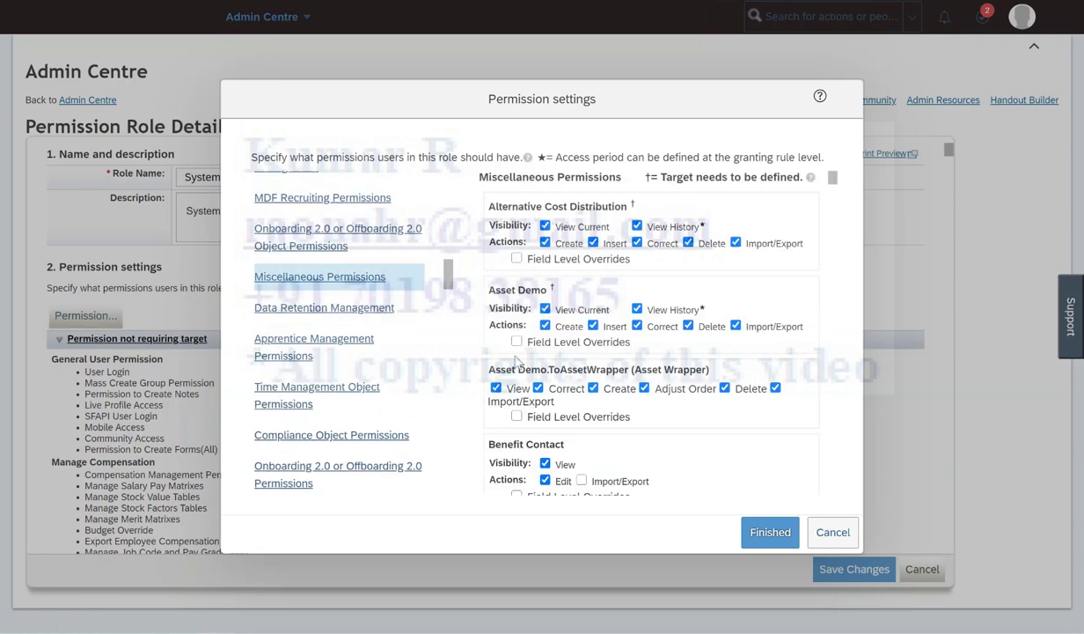
scroll(624, 339, "down", 5)
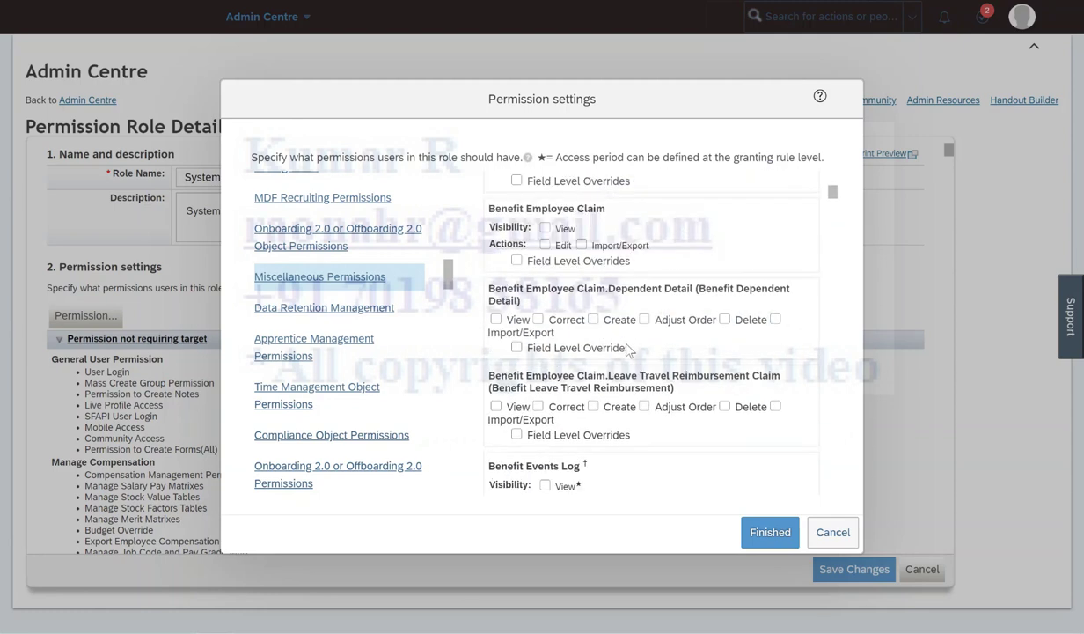
scroll(628, 349, "up", 3)
scroll(628, 349, "up", 3)
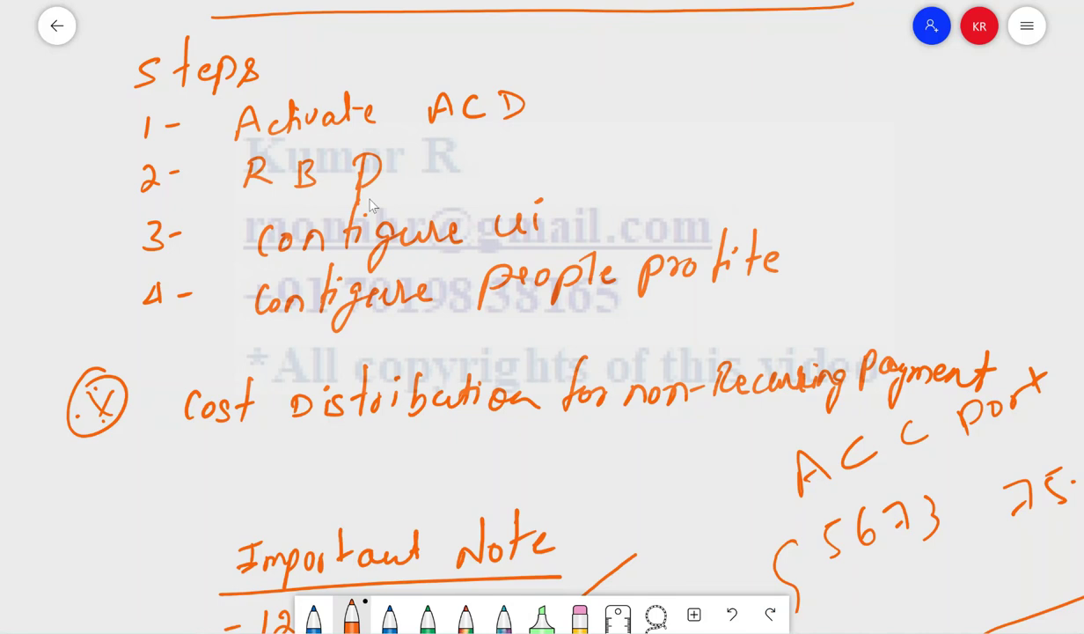
Step: Switch from the whiteboard back to SuccessFactors and close the permission settings without applying changes
mouse_move(253, 632)
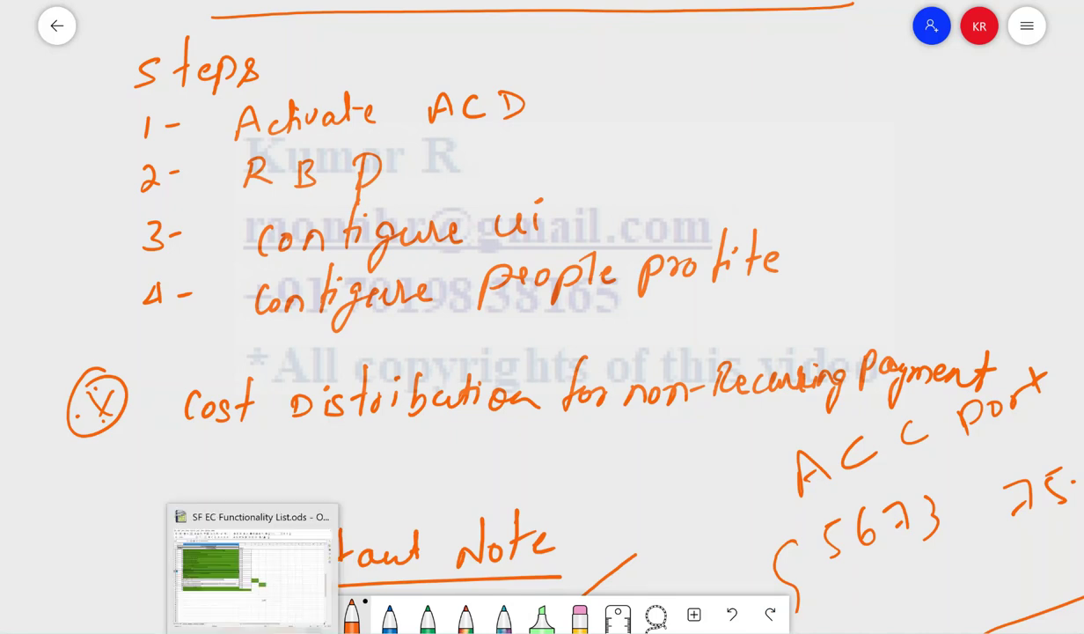
left_click(211, 560)
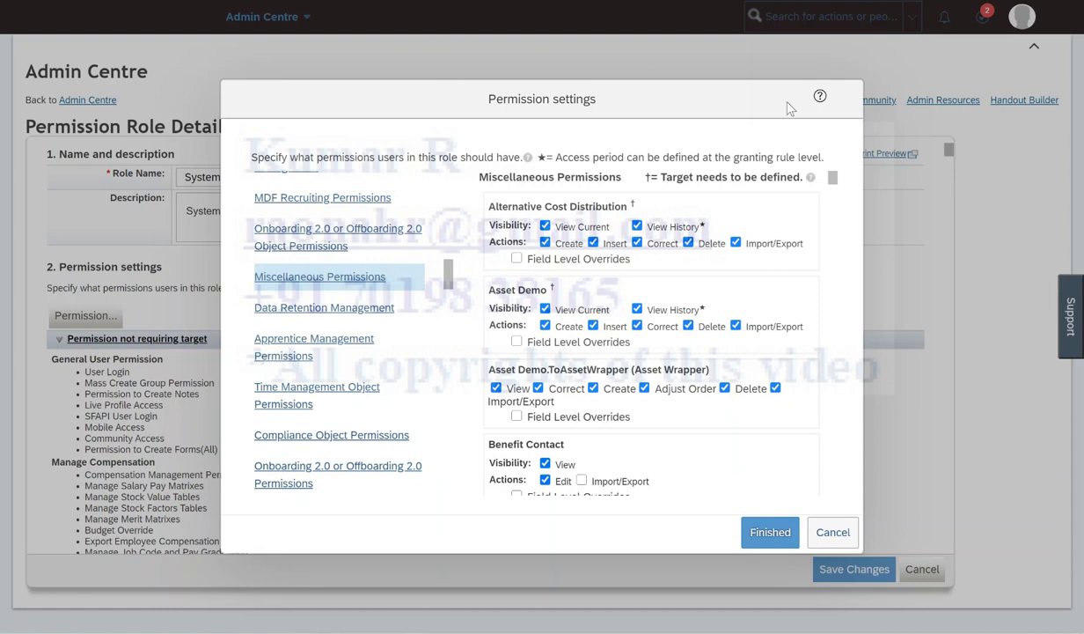
left_click(828, 530)
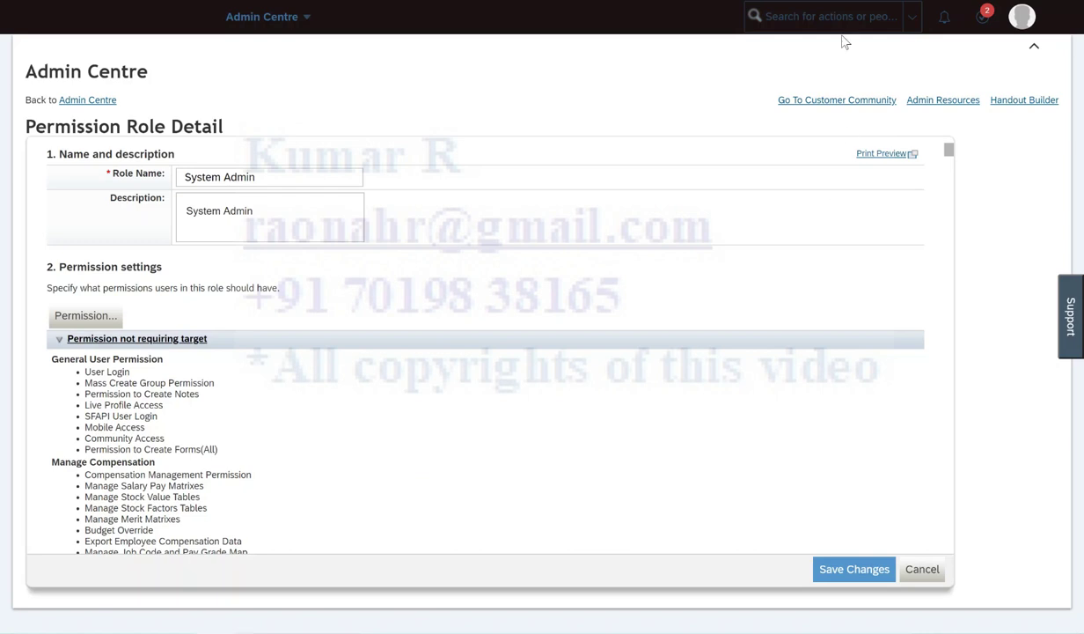
Step: Search the available actions for "configure ui" and open Manage Configuration UI
left_click(818, 18)
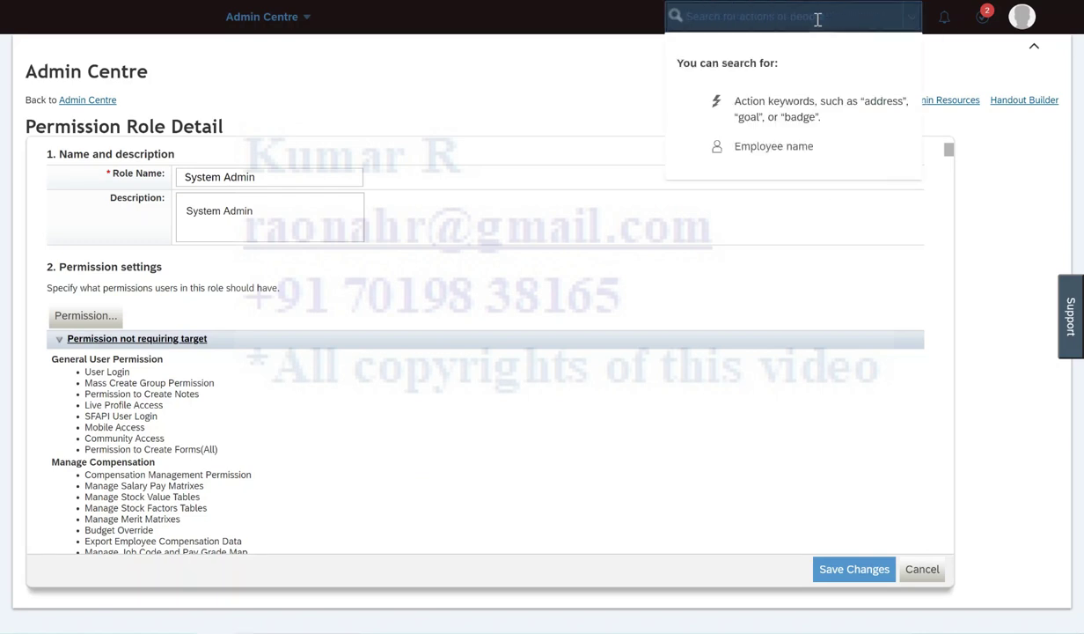
type("config")
key("BackSpace")
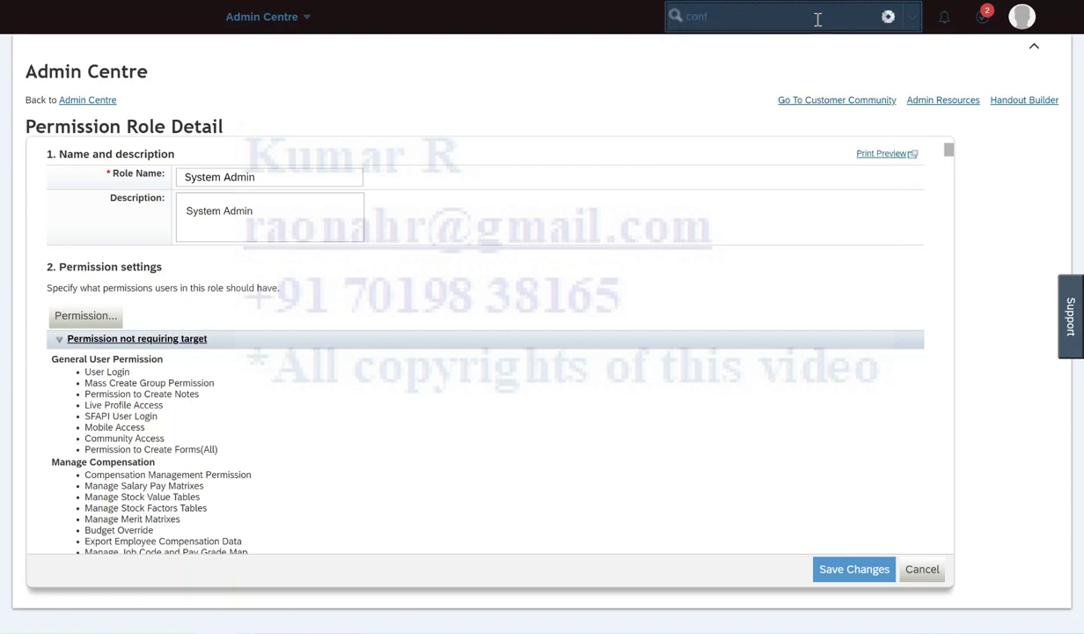
type("gure ui")
left_click(782, 49)
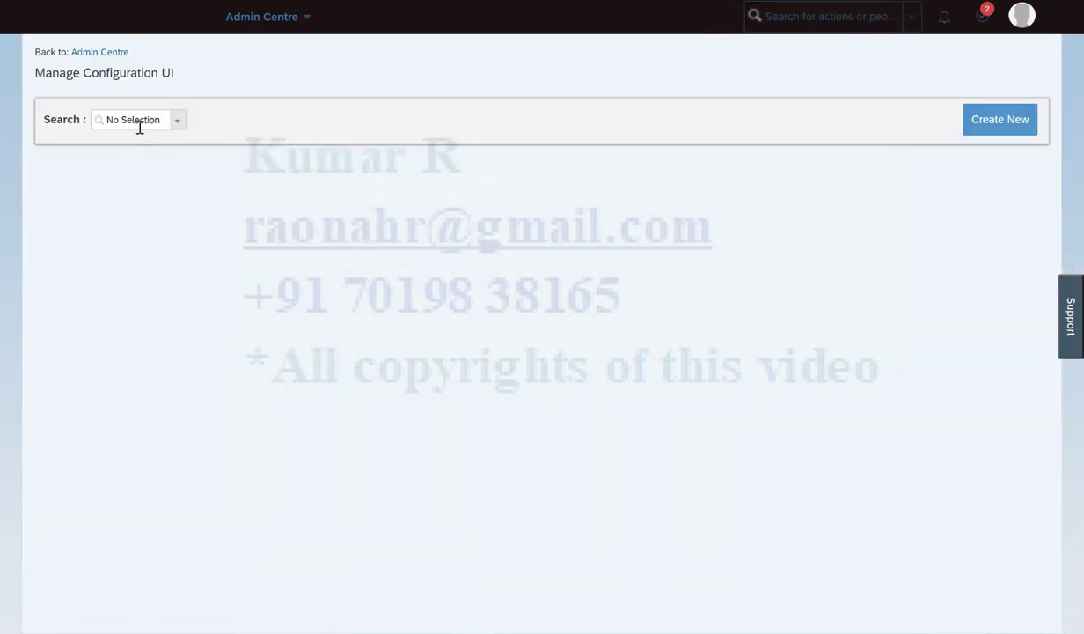
Step: Find the cost distribution configuration and open EmpCostDistributionUI to examine its layout
left_click(139, 126)
type("c")
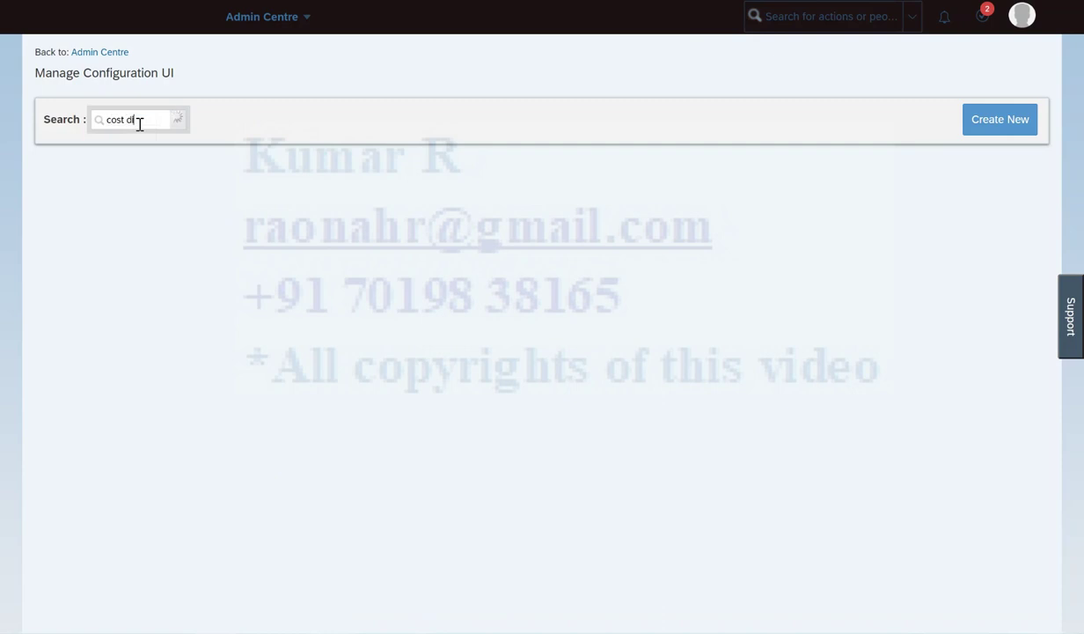
type("ost d")
left_click(145, 139)
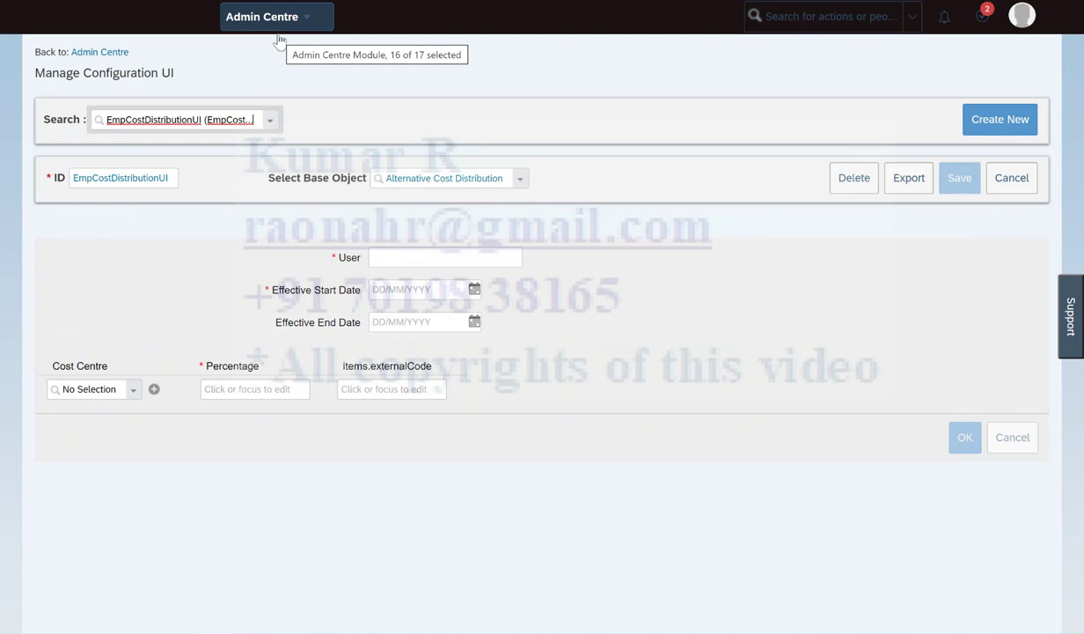
Step: Search the available actions for "configure peo" and open Configure People Profile
left_click(779, 23)
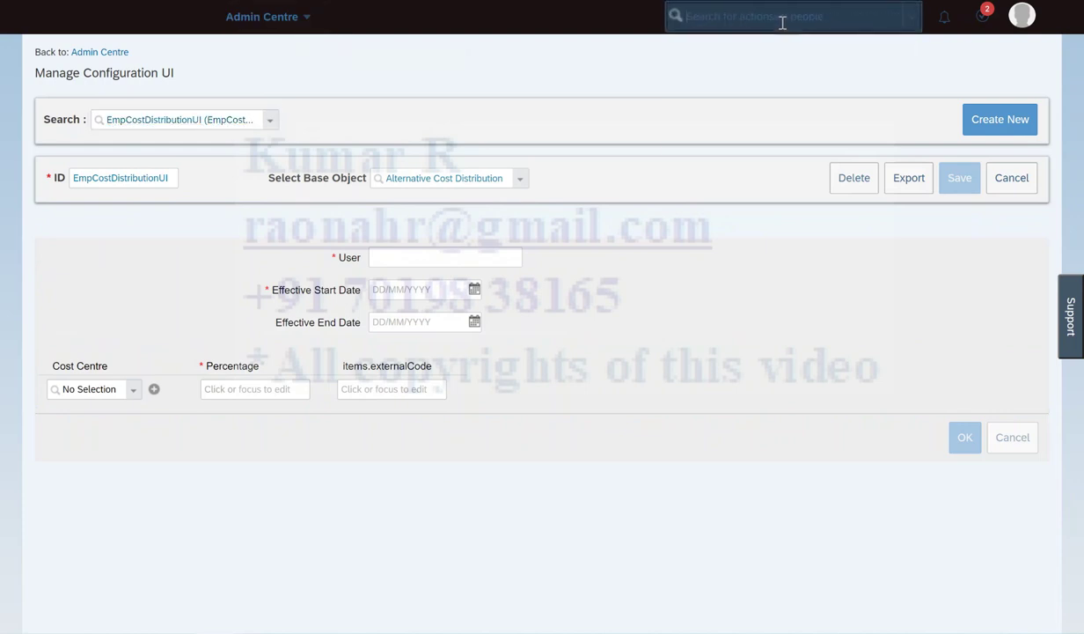
type("configure p")
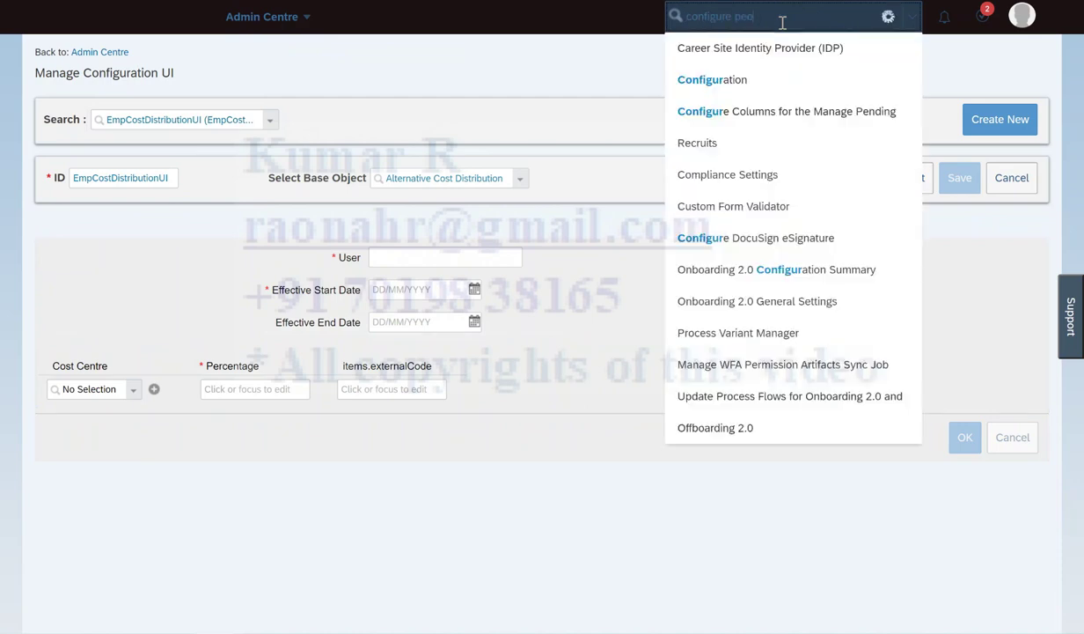
type("eo")
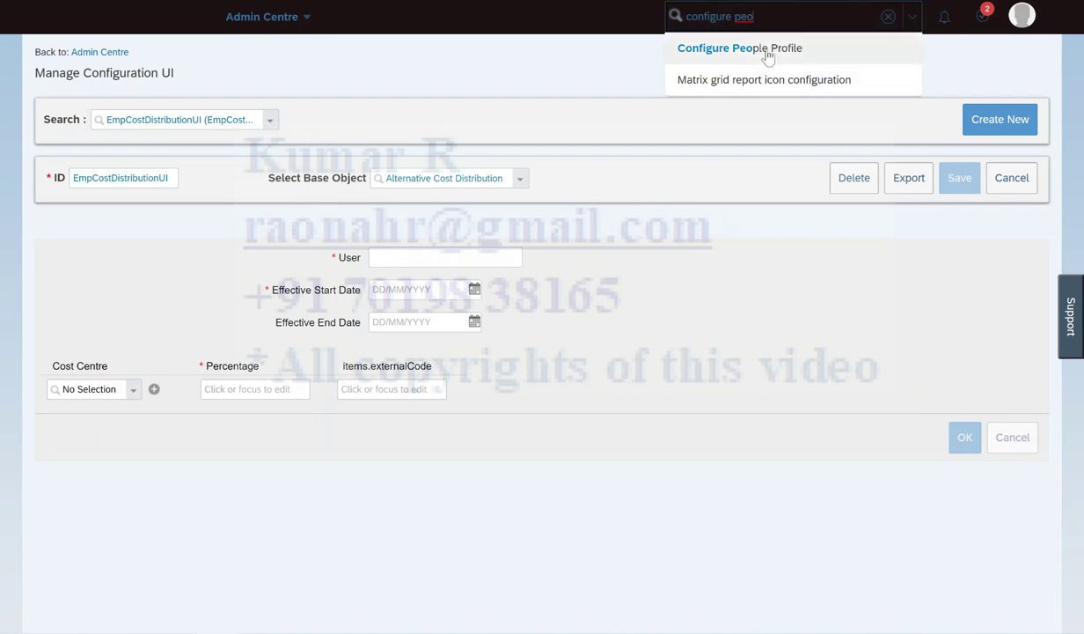
left_click(739, 47)
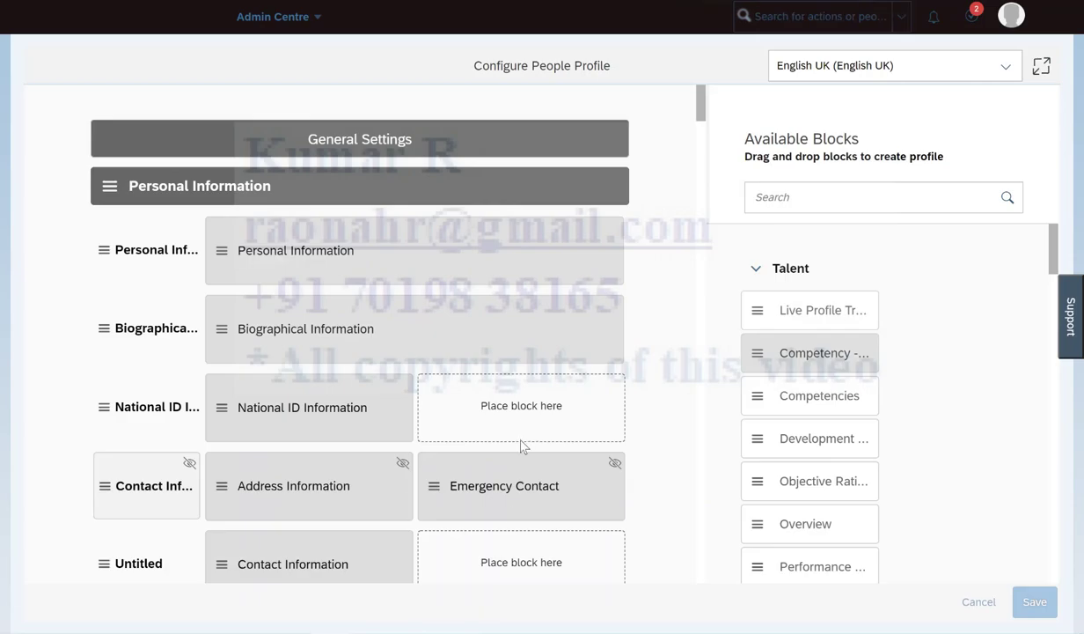
Step: Look through the People Profile layout and find "cost" to locate the existing Cost distribution section
scroll(521, 448, "down", 8)
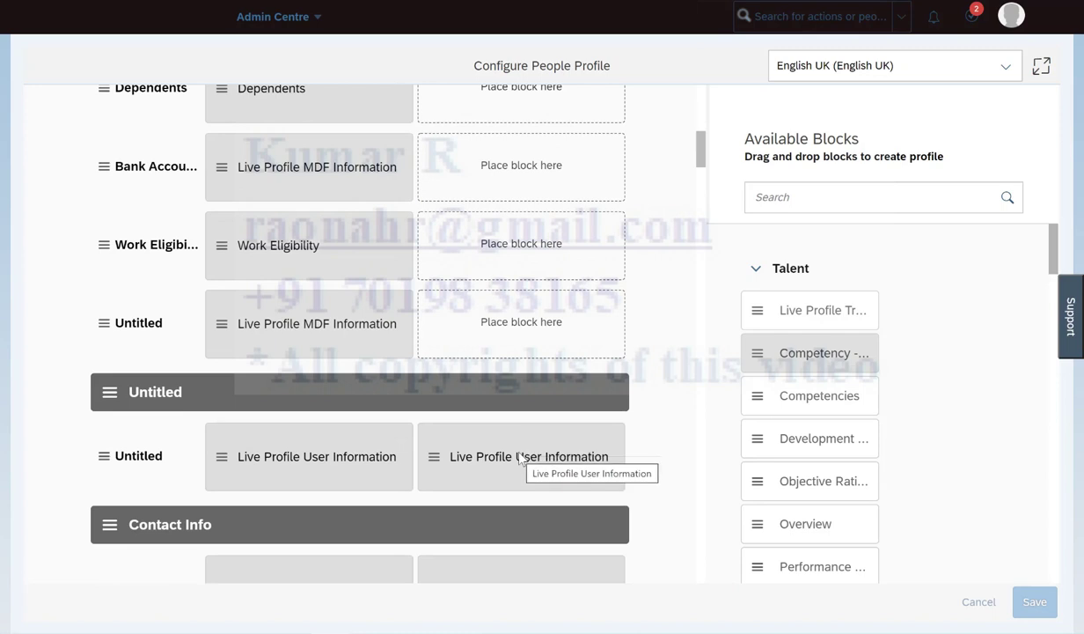
scroll(521, 458, "down", 8)
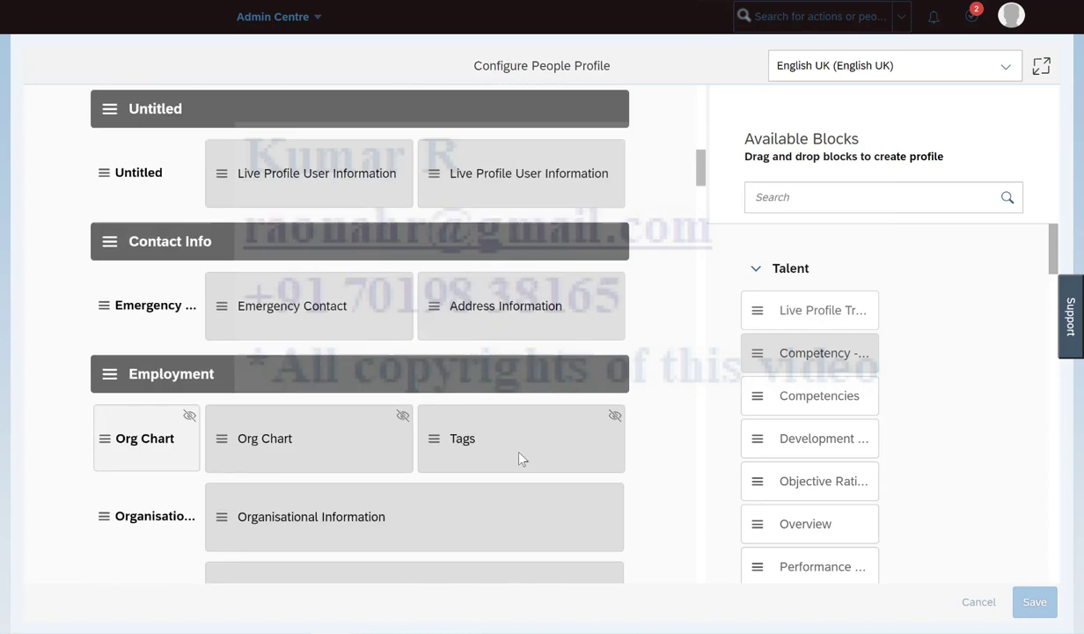
scroll(521, 458, "down", 8)
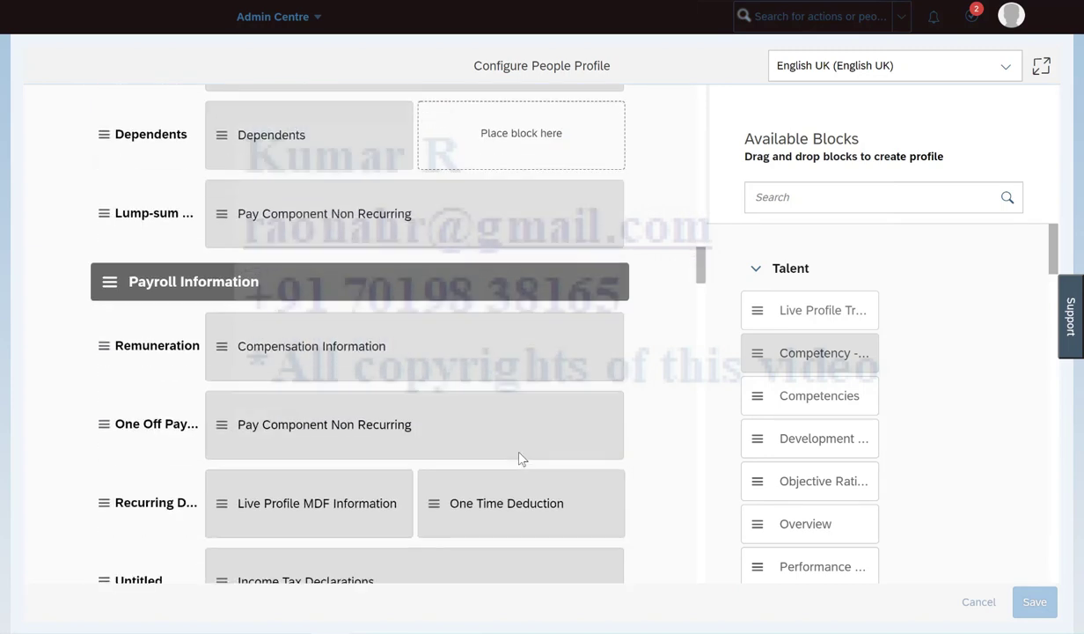
scroll(521, 457, "down", 4)
scroll(521, 457, "down", 3)
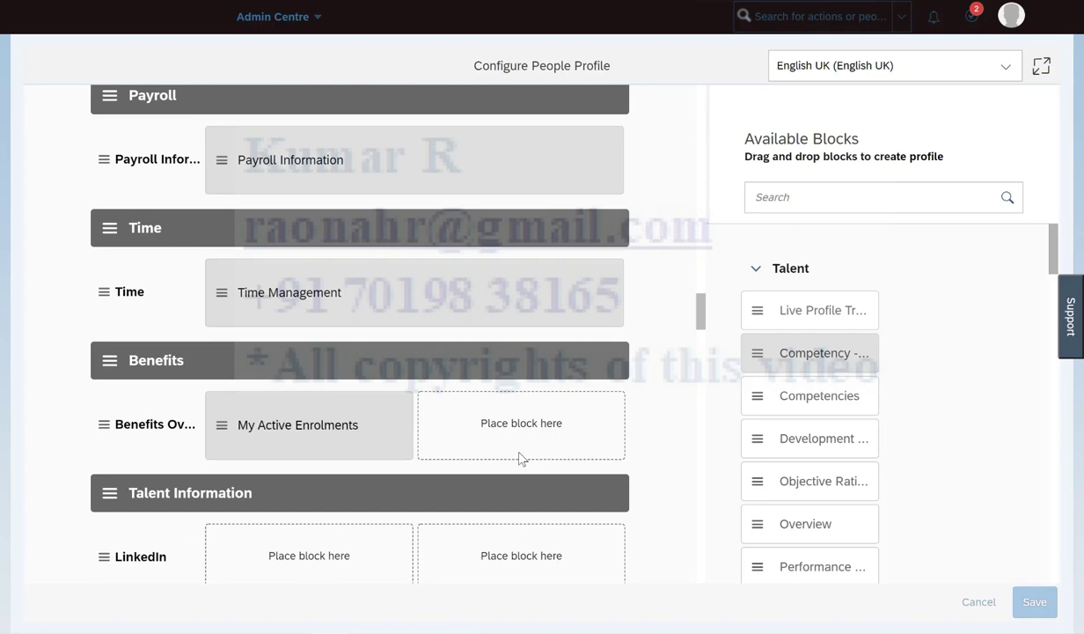
scroll(521, 457, "down", 10)
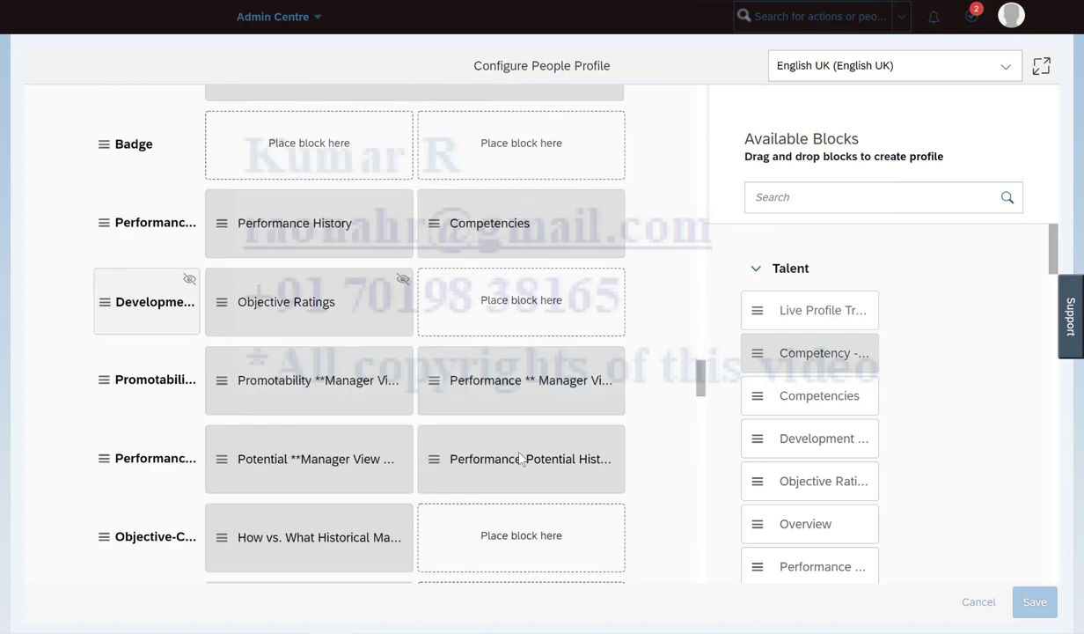
scroll(521, 458, "down", 1)
scroll(519, 458, "down", 7)
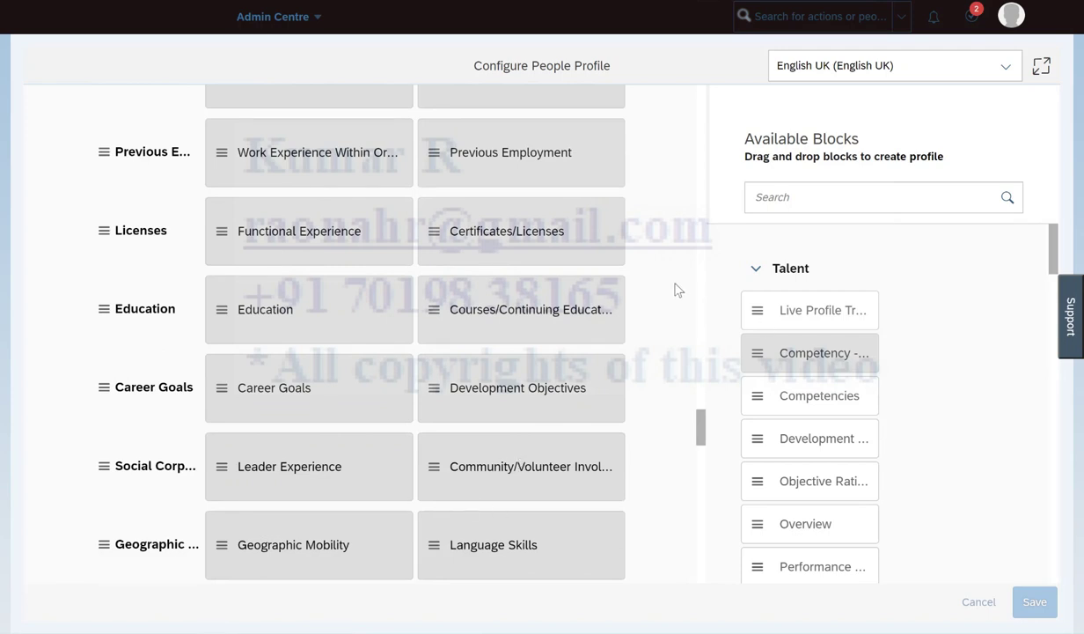
key("ctrl+f")
key("Return")
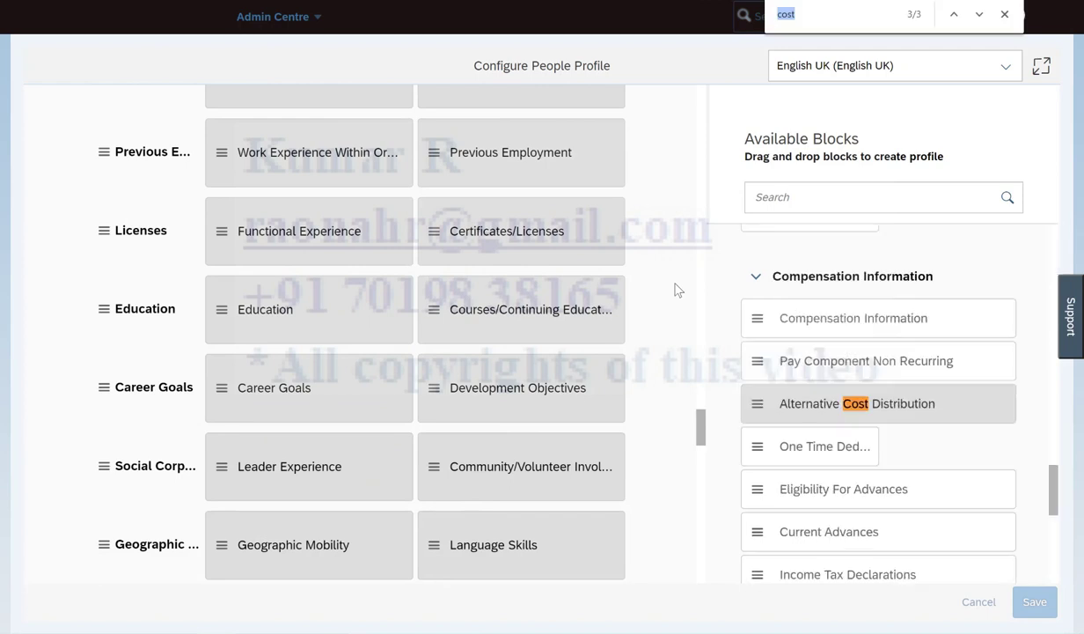
key("Return")
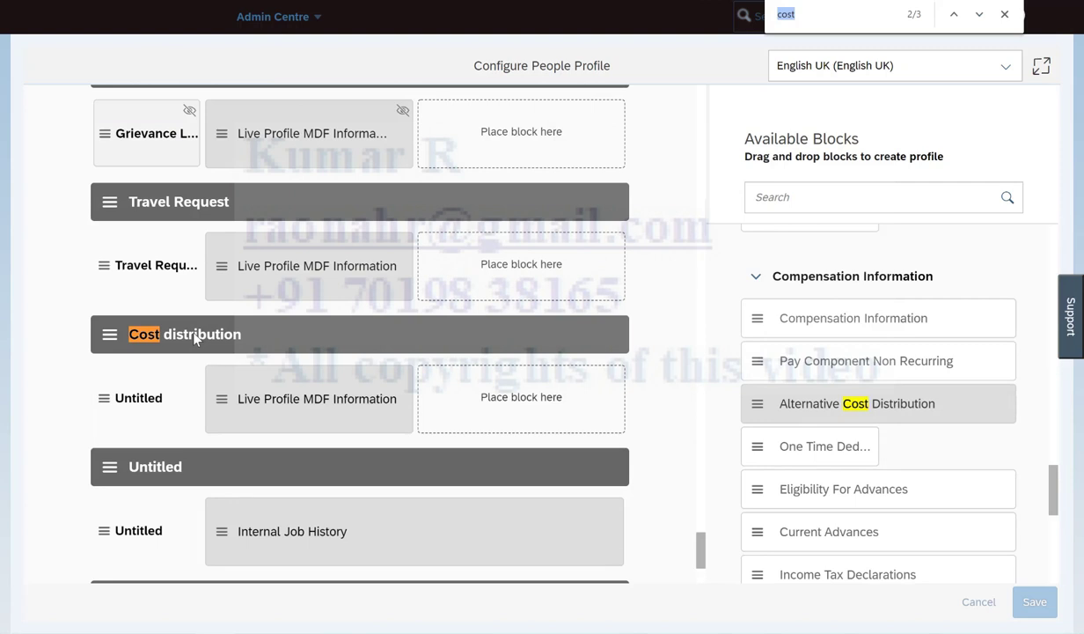
Step: Add a new section at the end of the People Profile layout, keeping its default settings
scroll(352, 352, "down", 3)
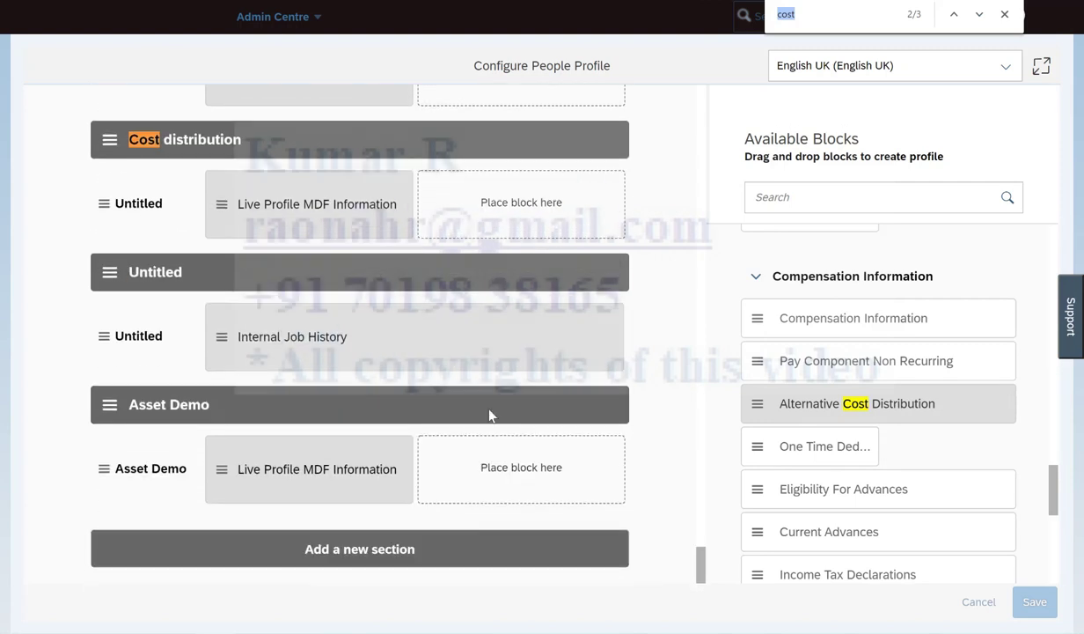
left_click(377, 550)
scroll(510, 482, "down", 2)
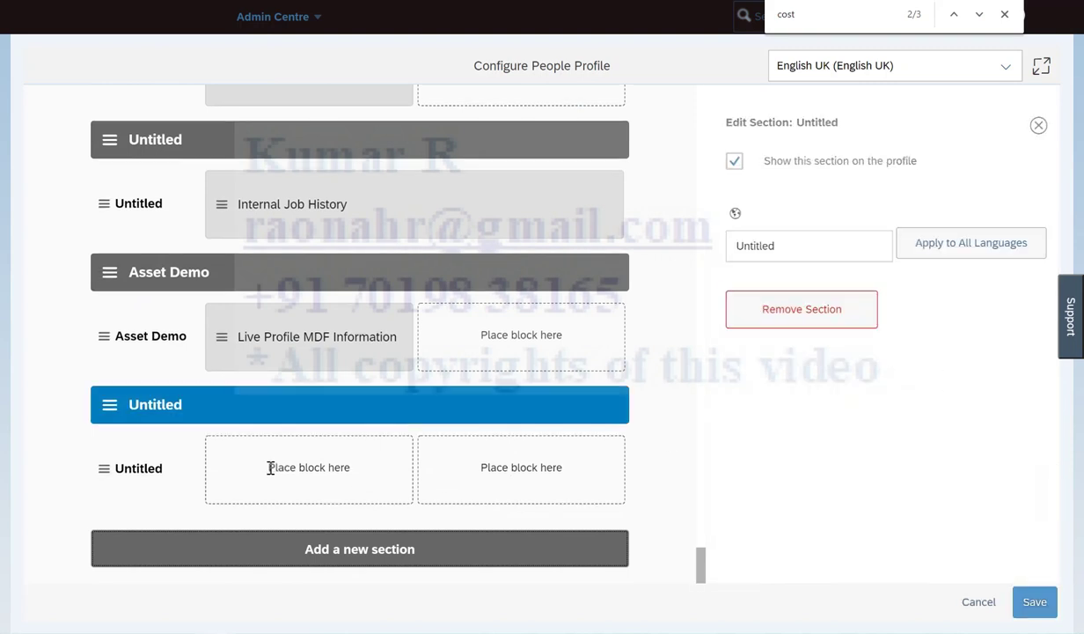
left_click(1037, 125)
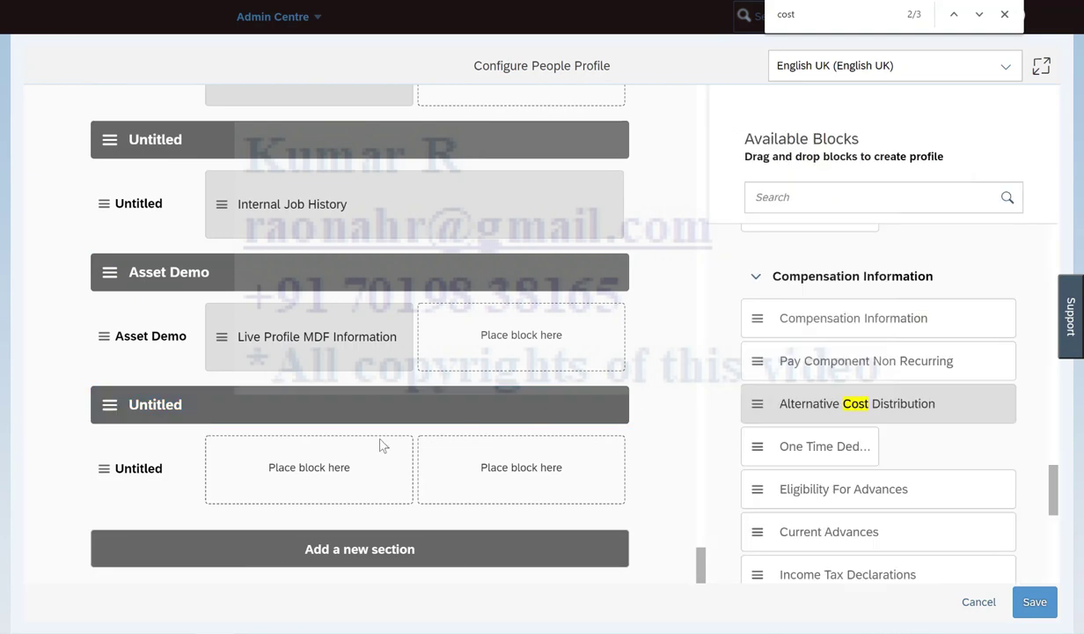
Step: Place the Alternative Cost Distribution block from Compensation Information in the new untitled section
scroll(958, 407, "down", 1)
scroll(959, 406, "down", 10)
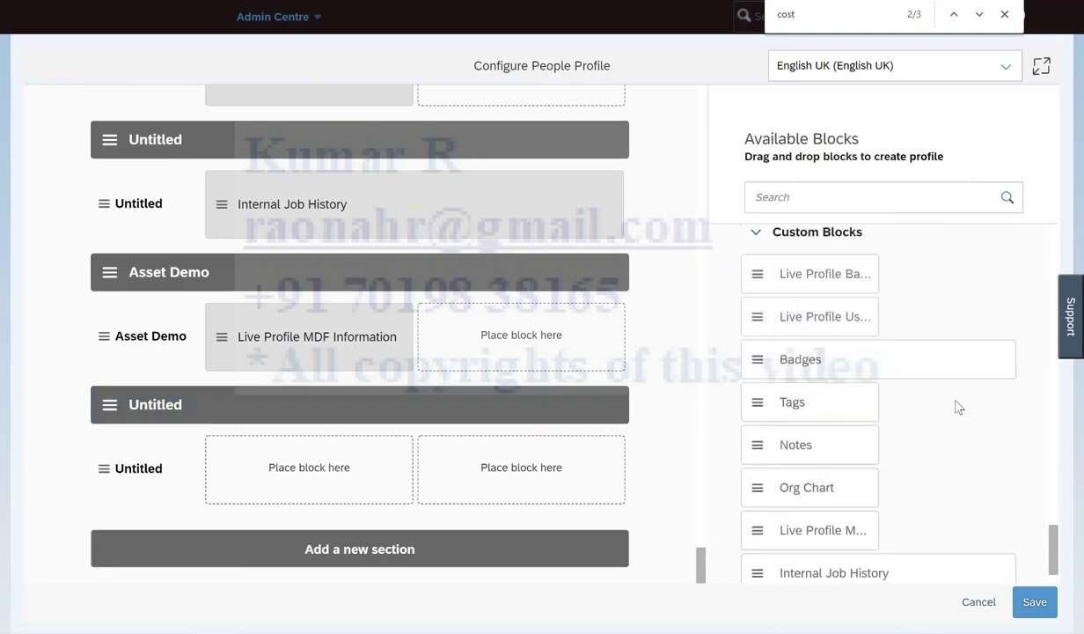
scroll(826, 396, "up", 1)
left_click_drag(826, 396, 434, 493)
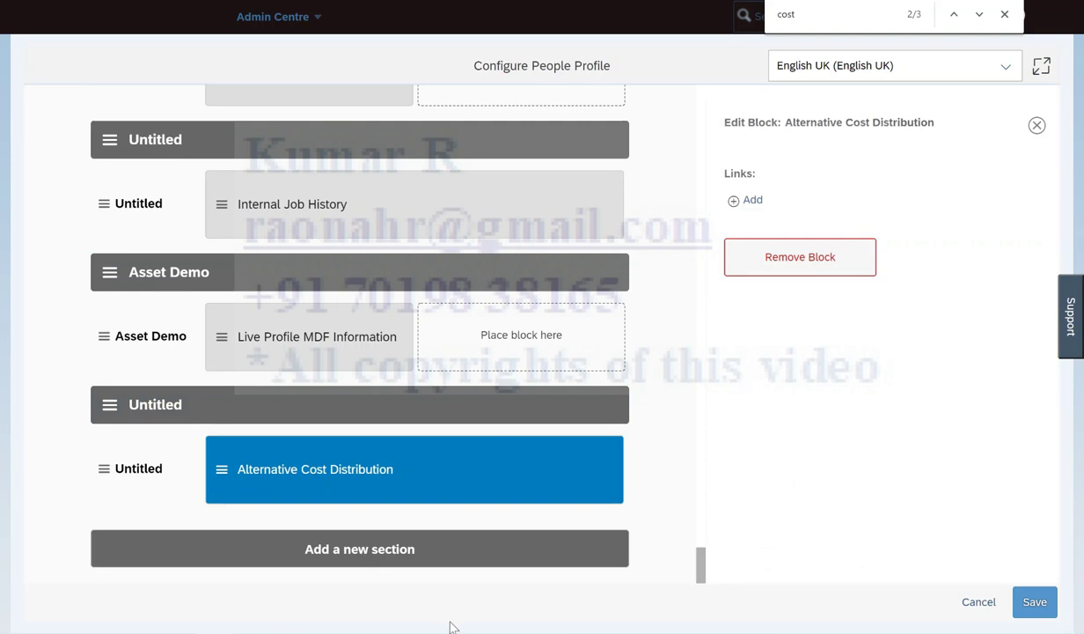
left_click(1038, 128)
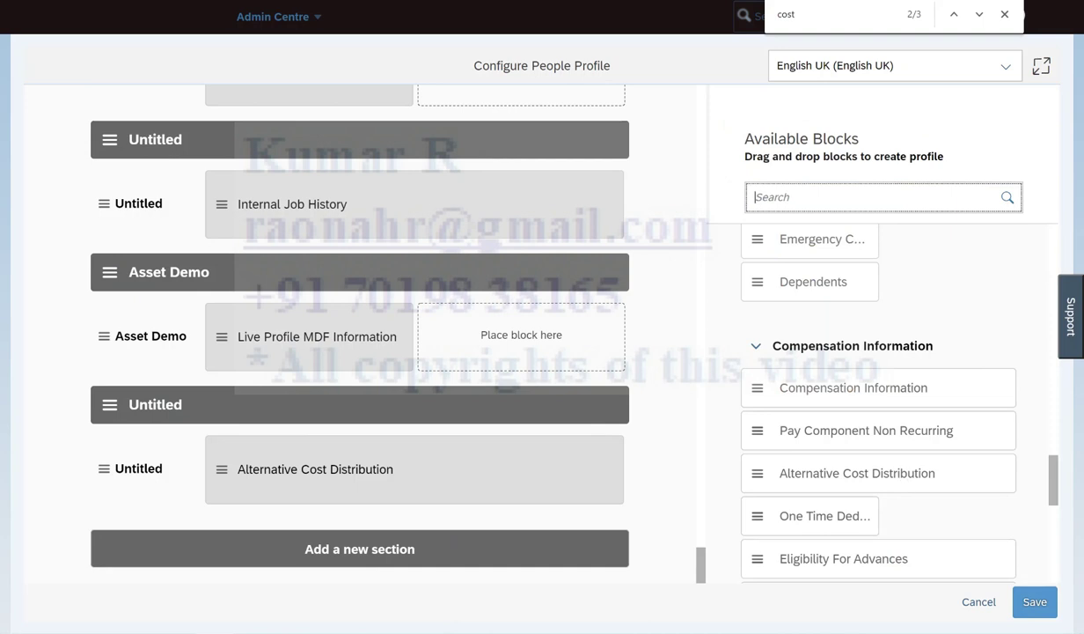
Step: Try adding a Live Profile MDF Information block to the occupied row and remove the Alternative Cost Distribution block from it
scroll(881, 403, "down", 6)
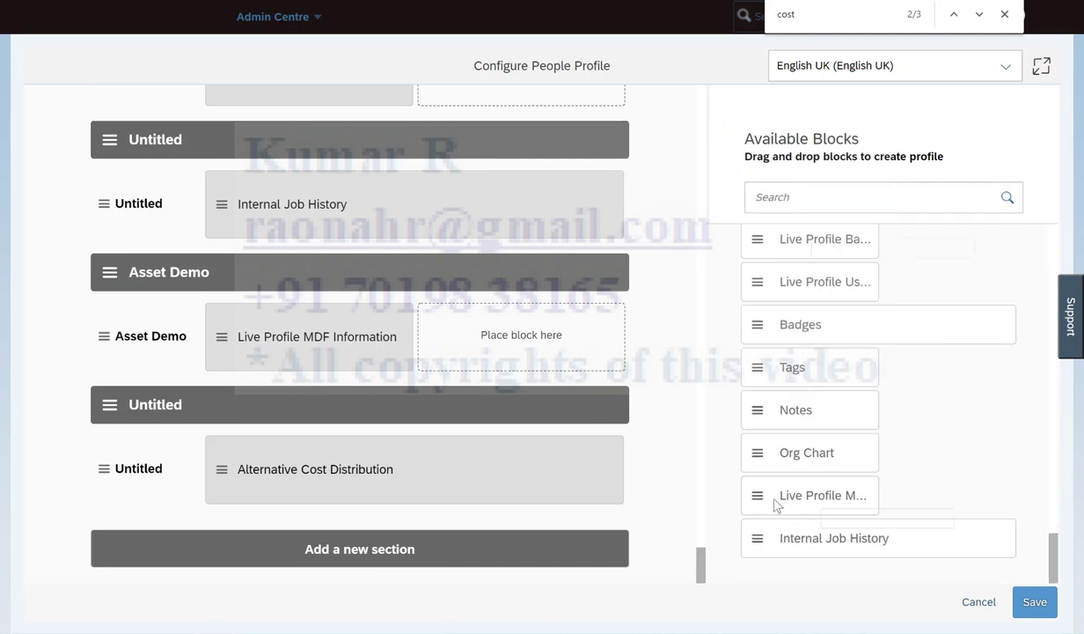
left_click_drag(760, 503, 293, 481)
left_click(294, 481)
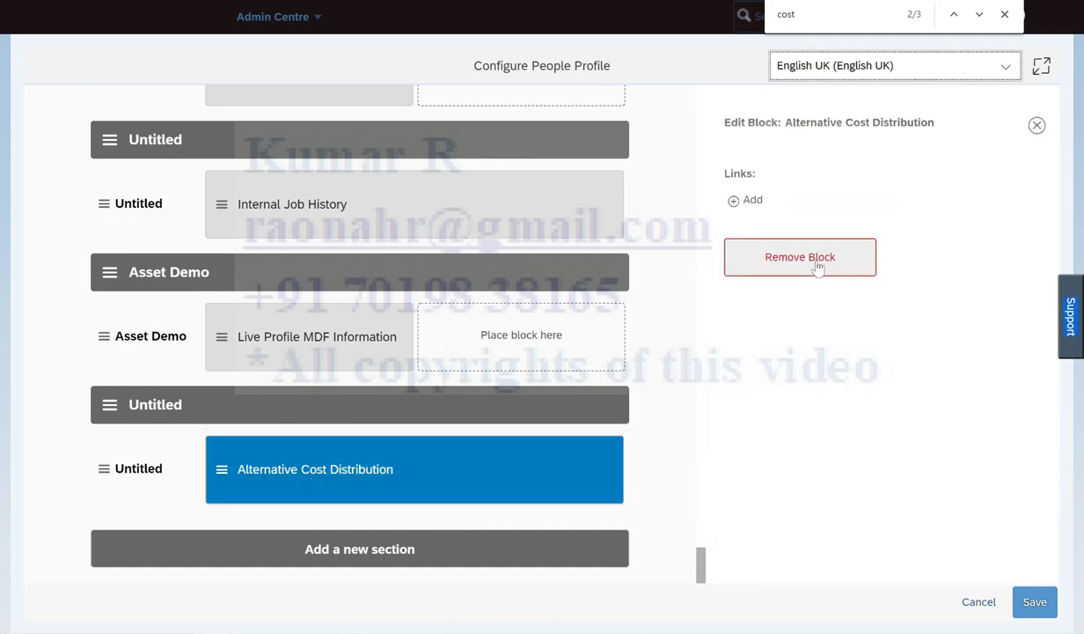
left_click(815, 264)
Step: Place a Live Profile MDF Information block in the new section and set its MDF Screen ID to EmpCostDistributionUI
left_click_drag(743, 478, 298, 462)
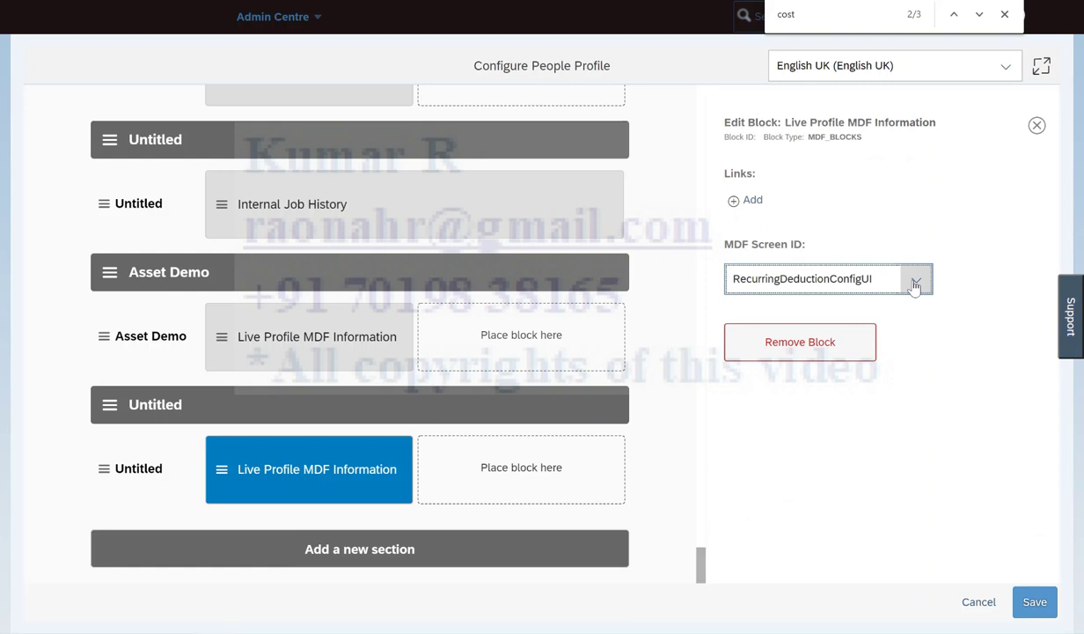
left_click(915, 283)
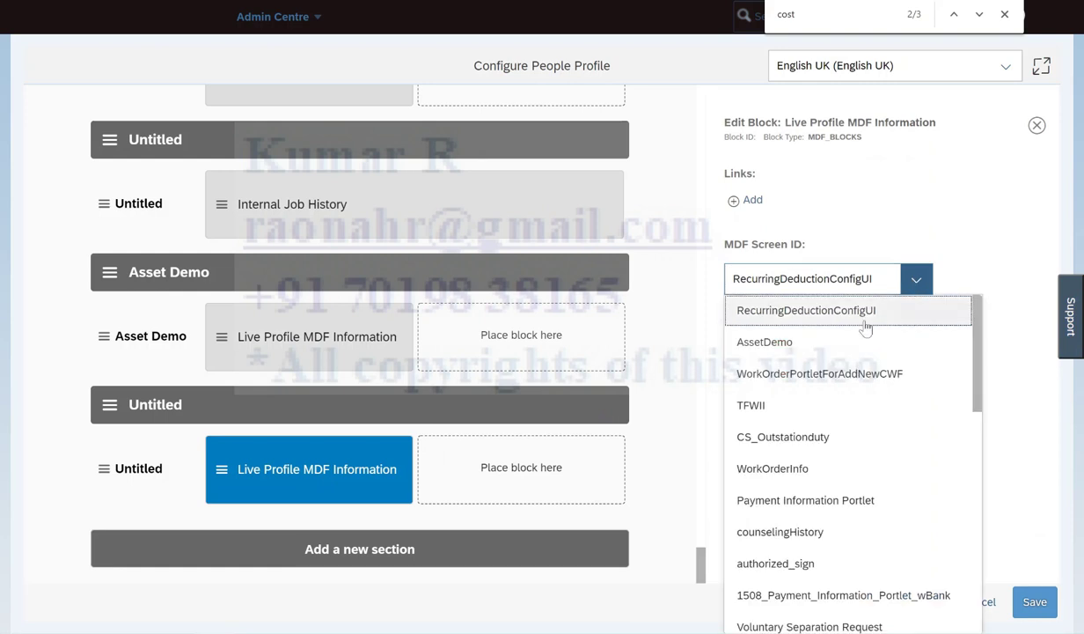
type("counselingHistory")
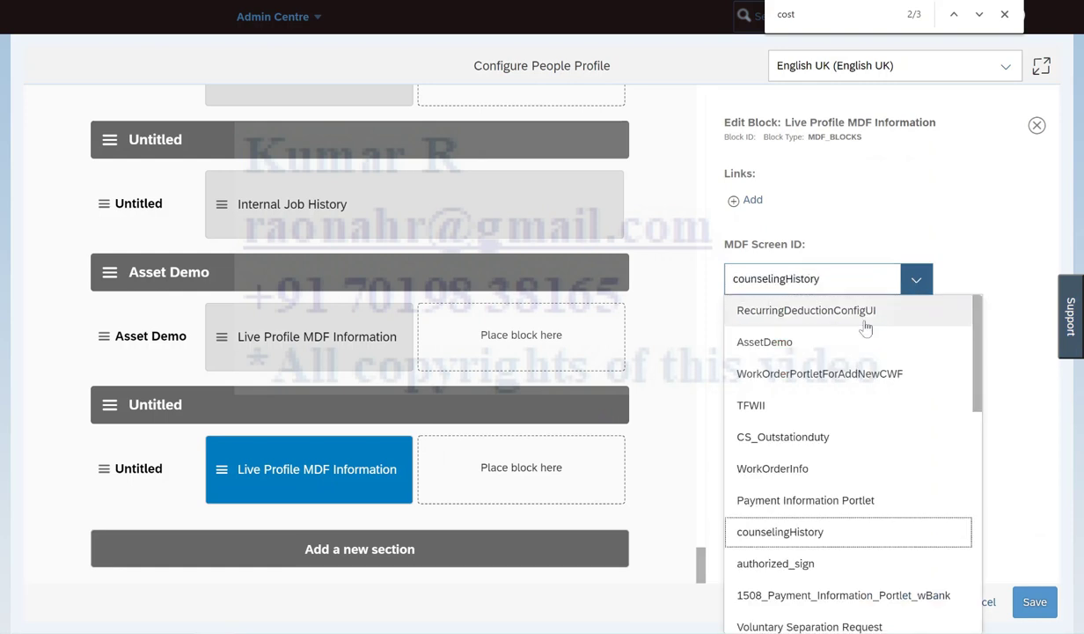
scroll(870, 462, "down", 2)
scroll(870, 465, "down", 5)
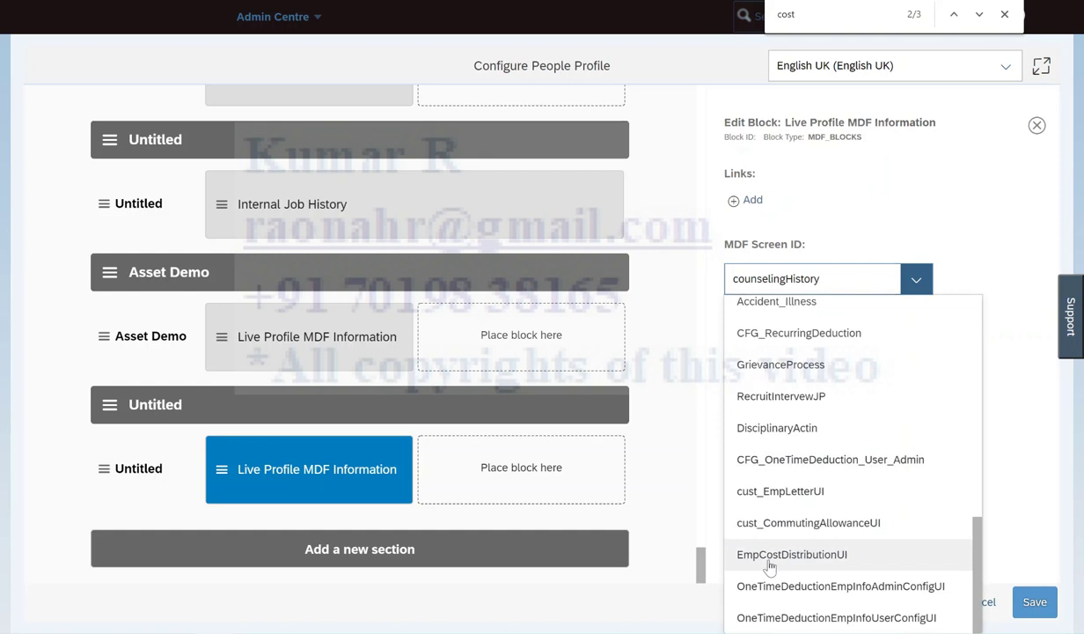
left_click(796, 552)
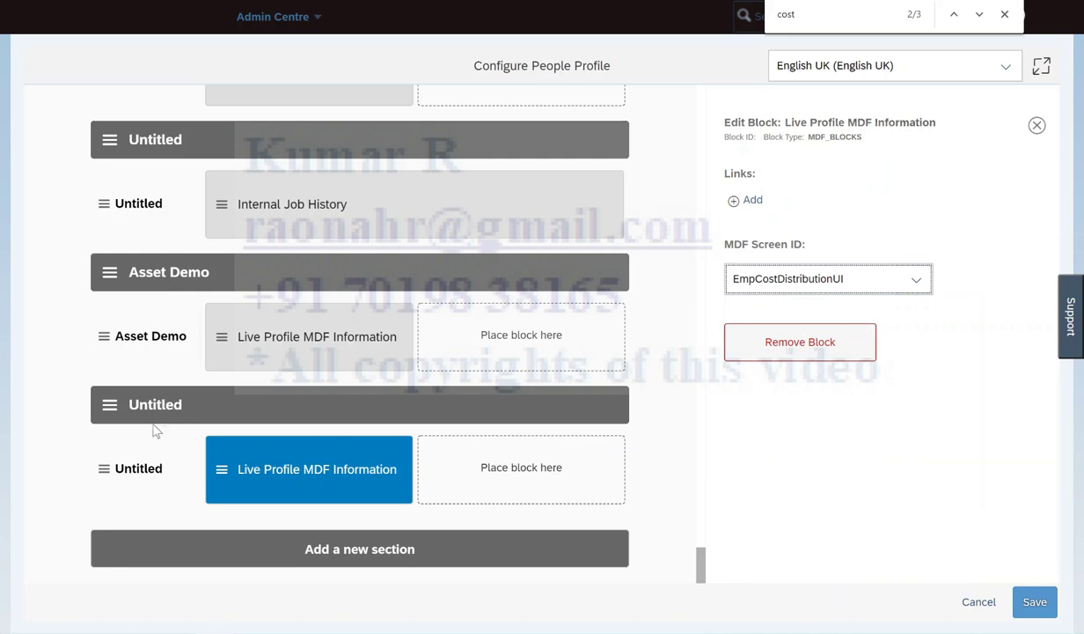
Step: Switch to the System Admin role, examine Cost distribution under the Employee Views permissions, and close the settings without applying changes
scroll(155, 429, "up", 10)
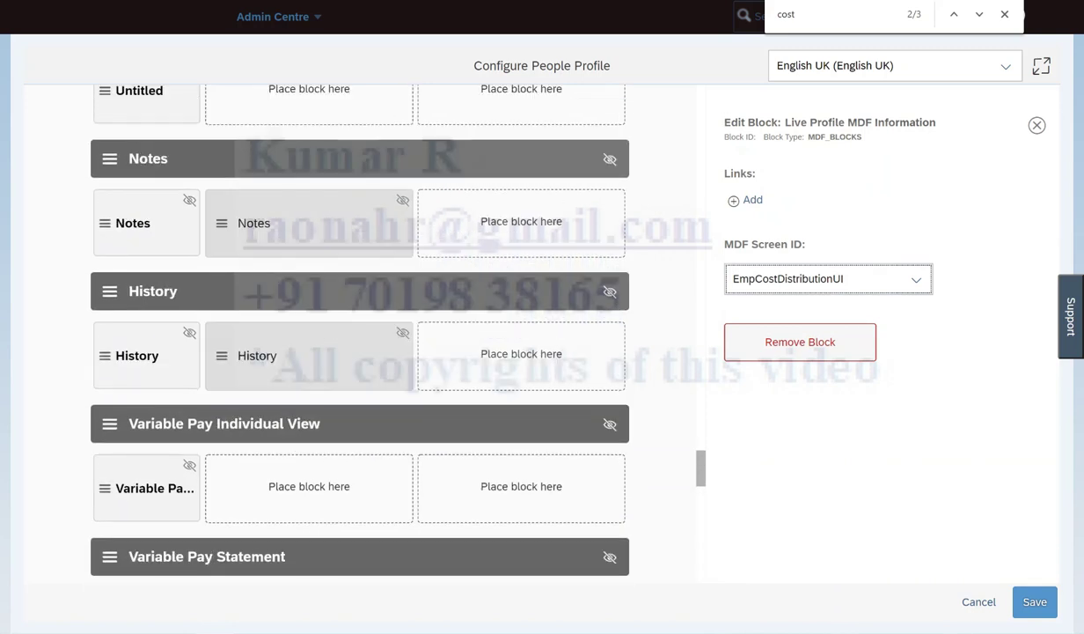
right_click(290, 2)
left_click(342, 46)
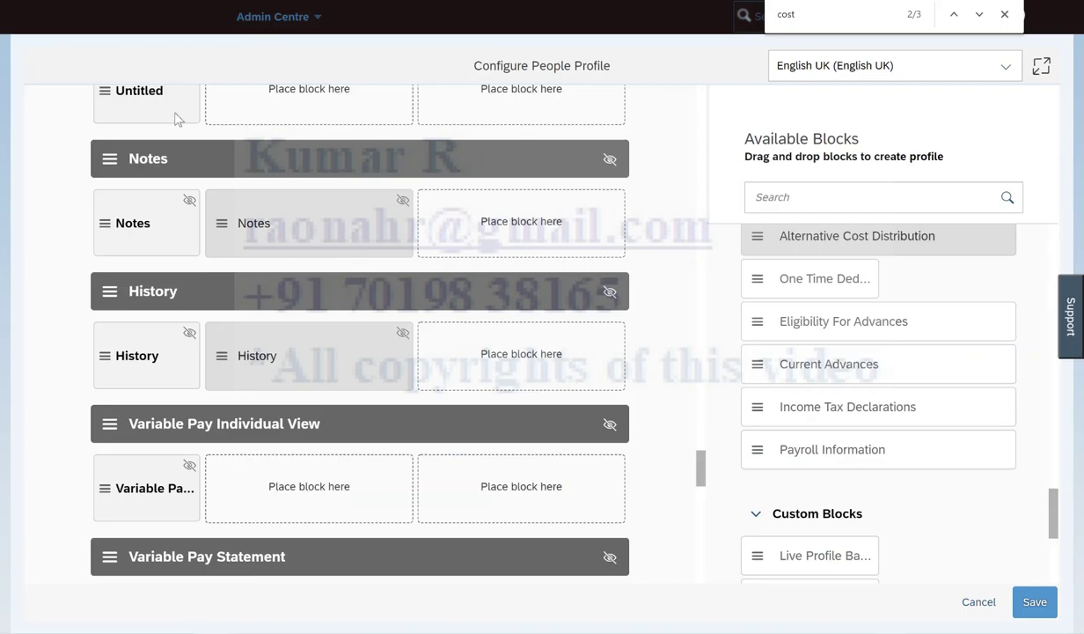
scroll(174, 119, "up", 3)
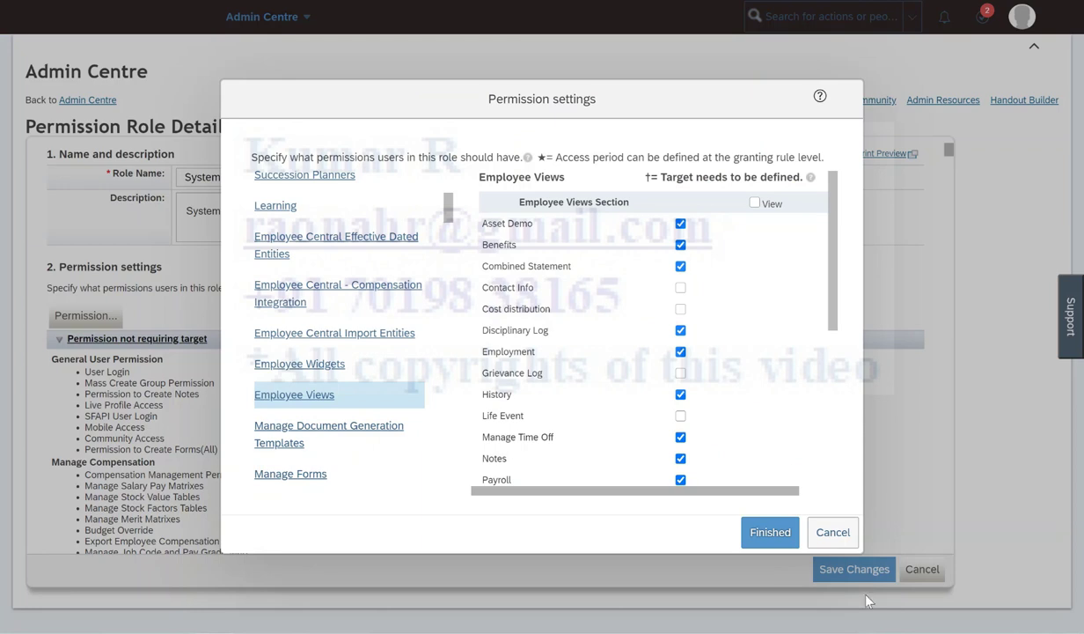
left_click(833, 532)
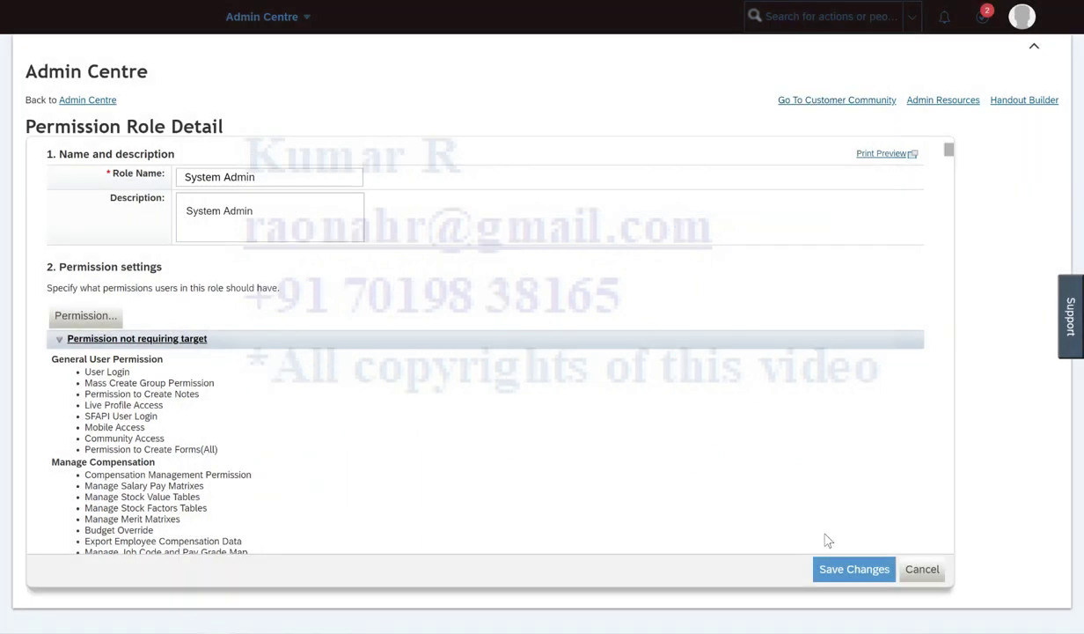
Step: Search for an employee by first name and open the Financial Controller's employee file
left_click(784, 24)
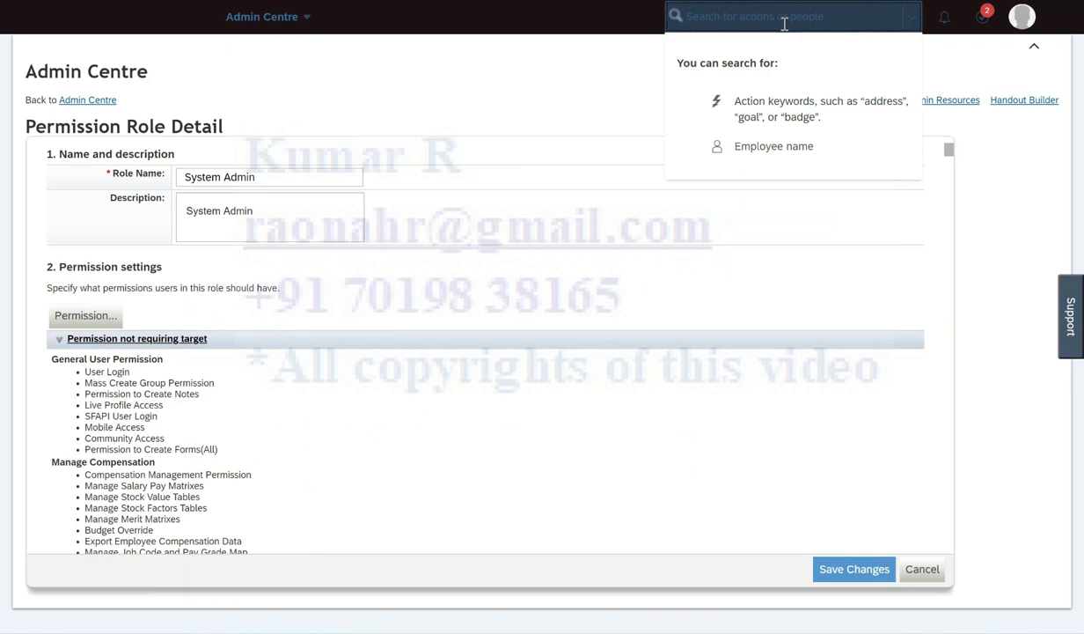
type("david")
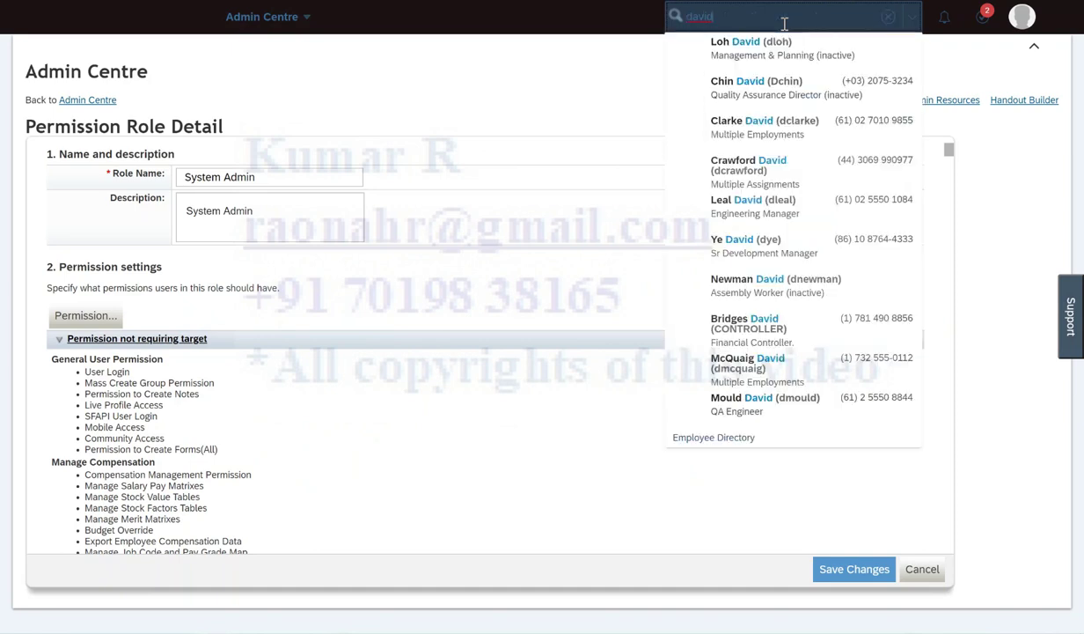
mouse_move(743, 53)
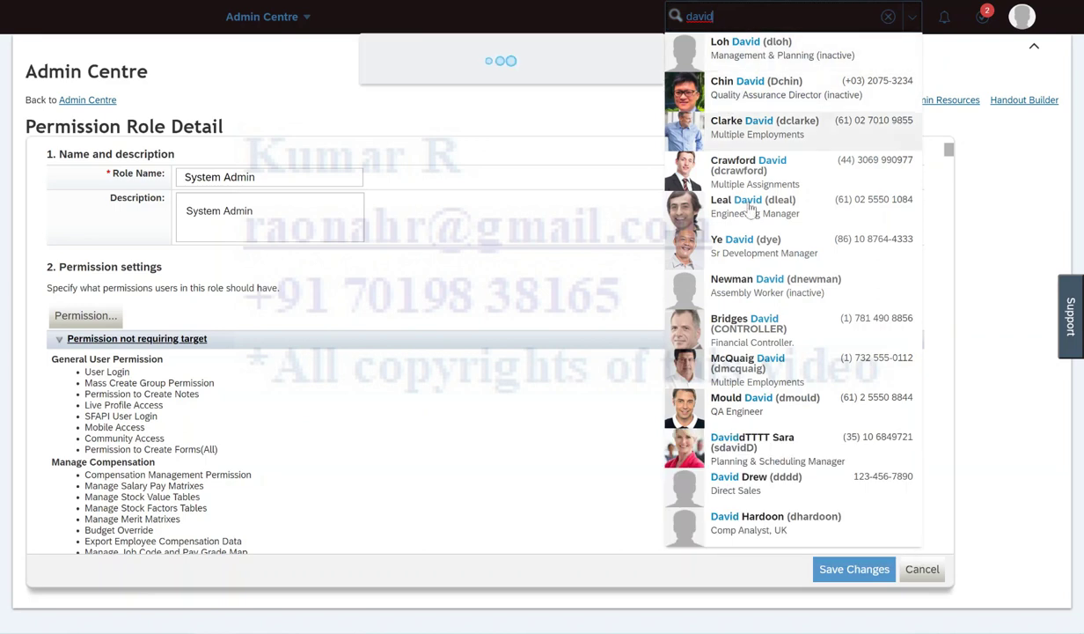
left_click(720, 318)
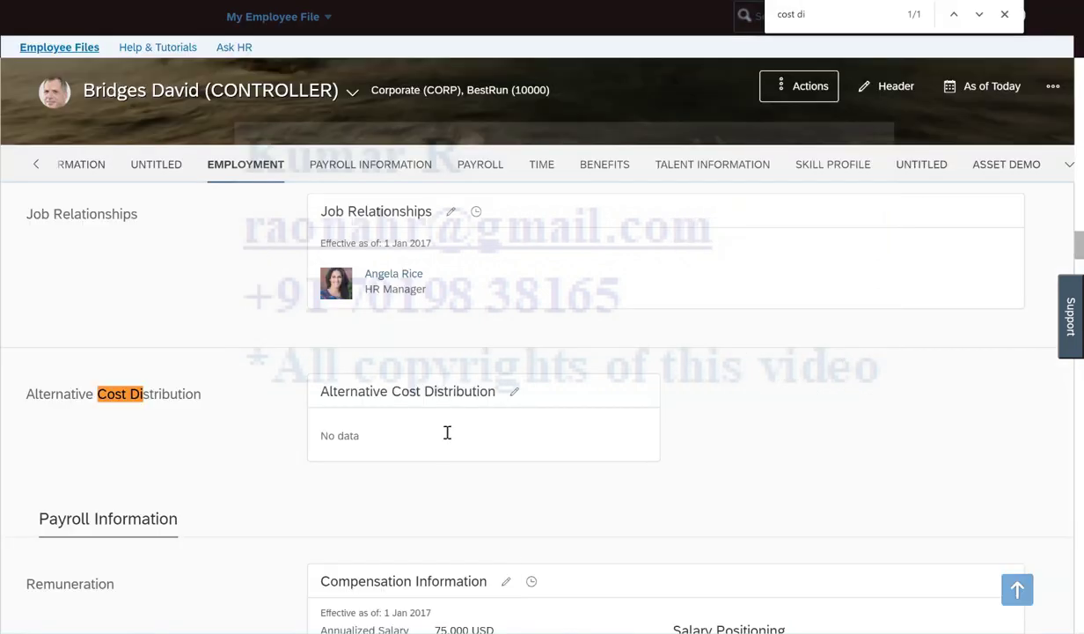
Step: Add an Alternative Cost Distribution entry for the employee with cost centre Advertising (10000_MKT1) at 20 percent and save it
left_click(515, 393)
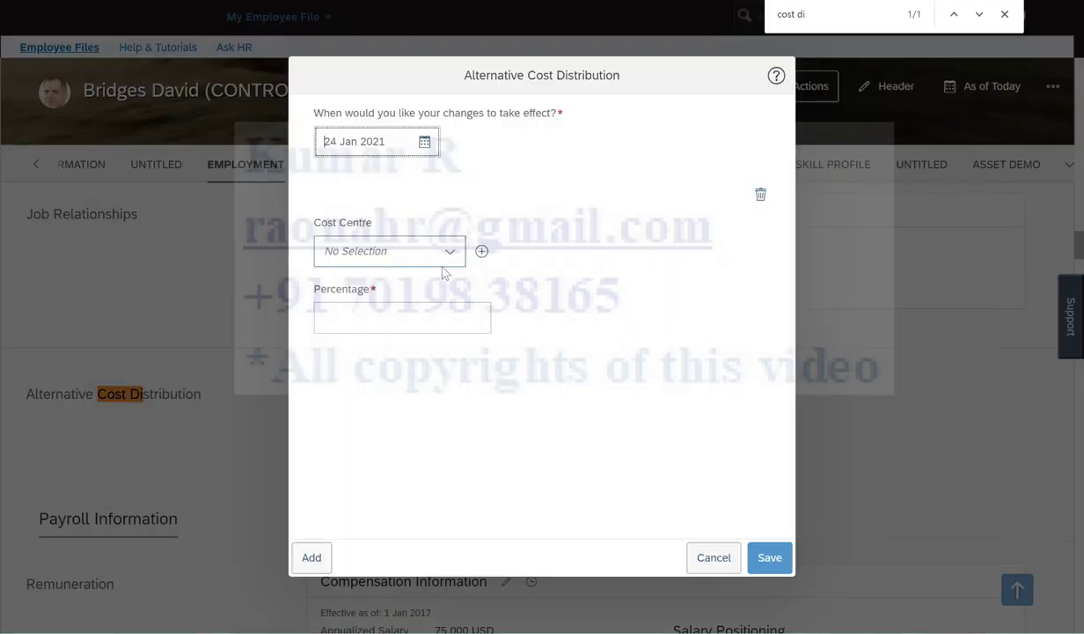
left_click(447, 252)
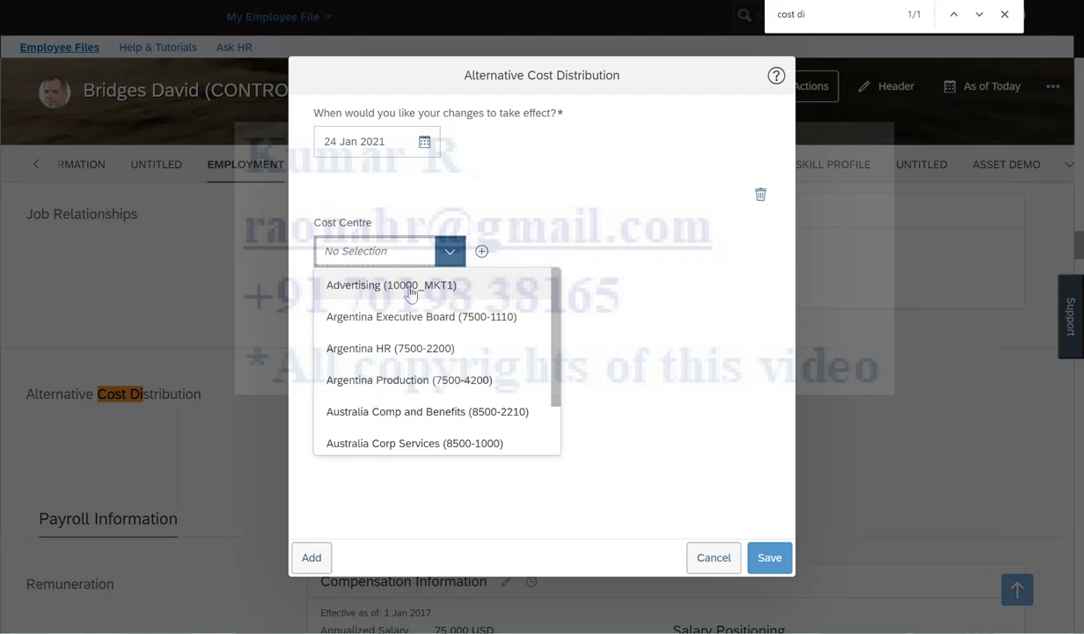
left_click(409, 285)
left_click(403, 316)
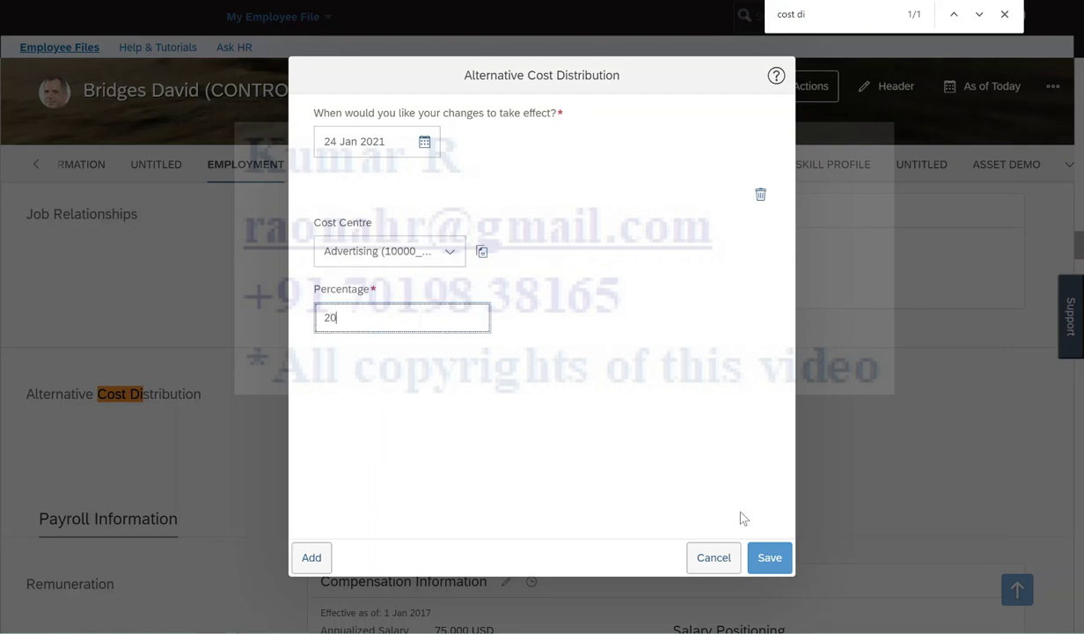
left_click(757, 563)
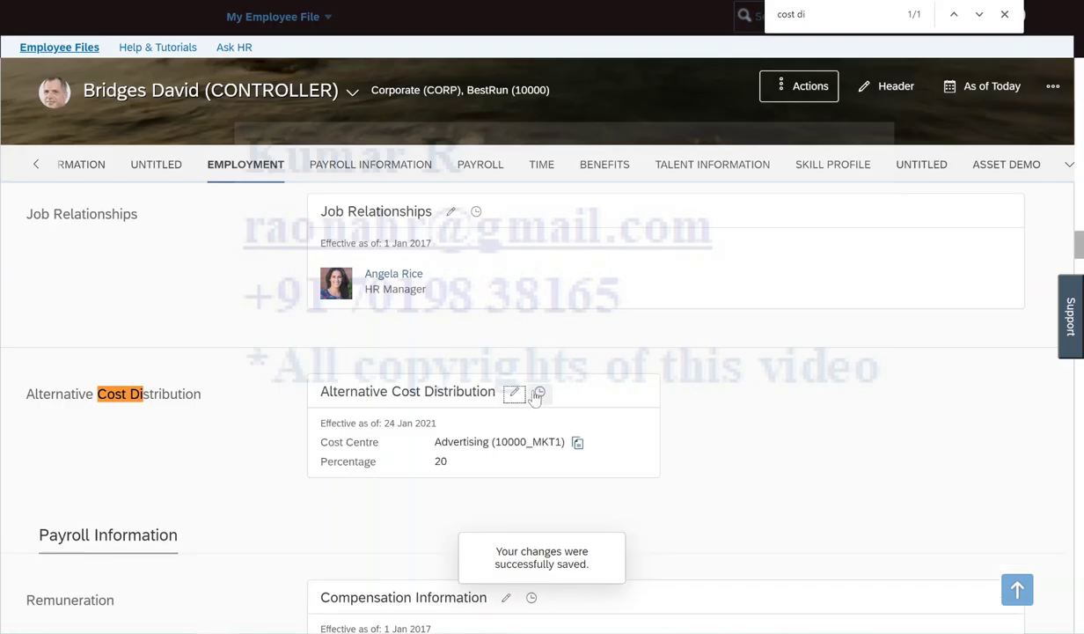
Step: Add cost centre Argentina HR (7500-2200) to the employee's Alternative Cost Distribution and try to save it with a percentage of 100
left_click(514, 392)
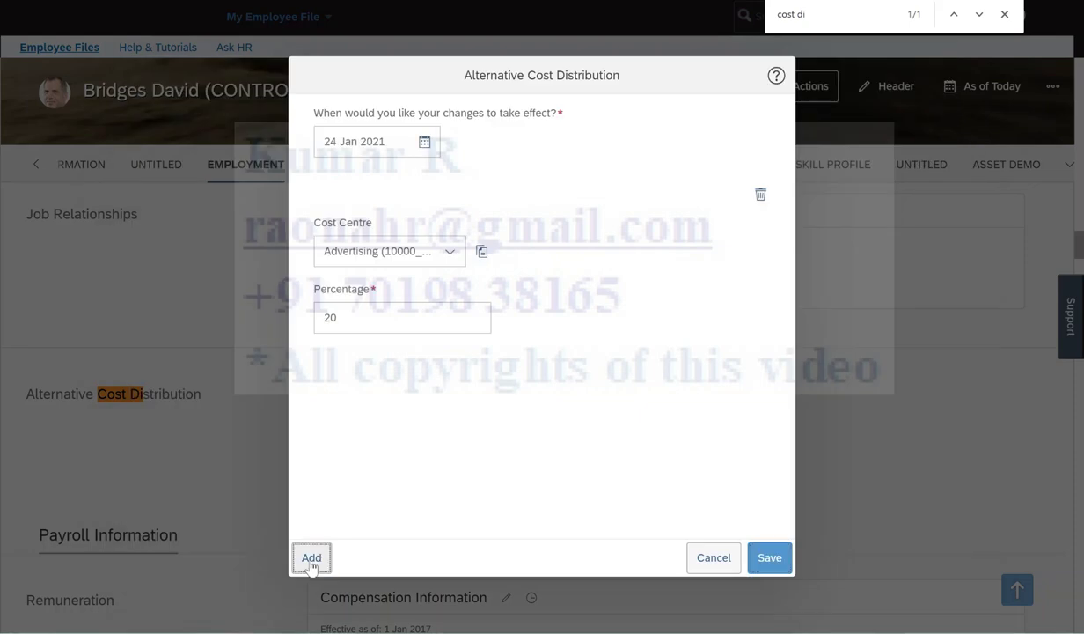
left_click(311, 557)
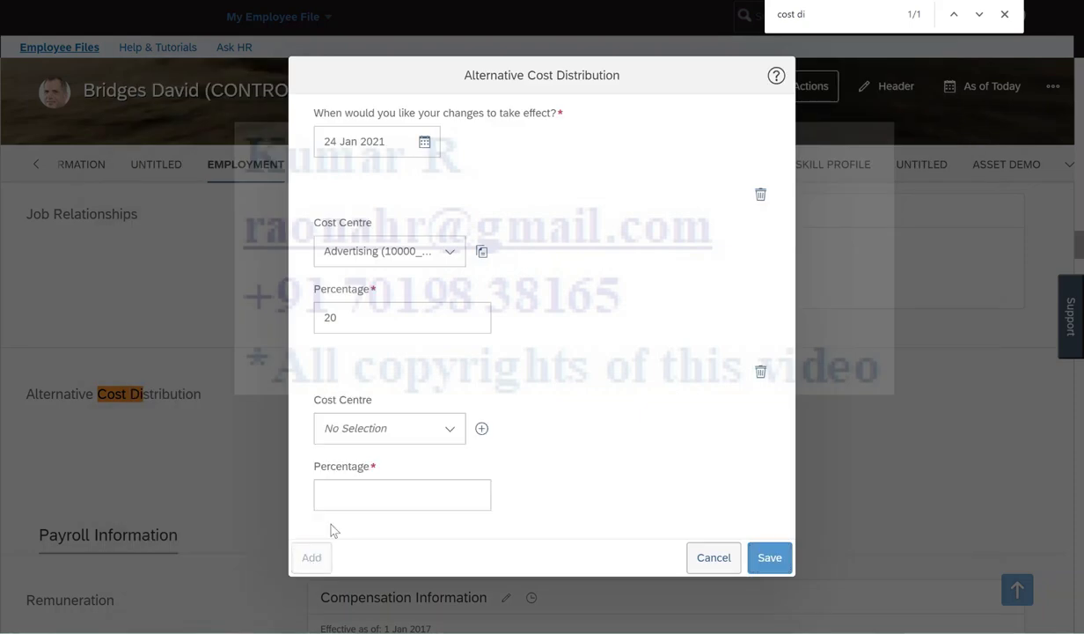
left_click(449, 429)
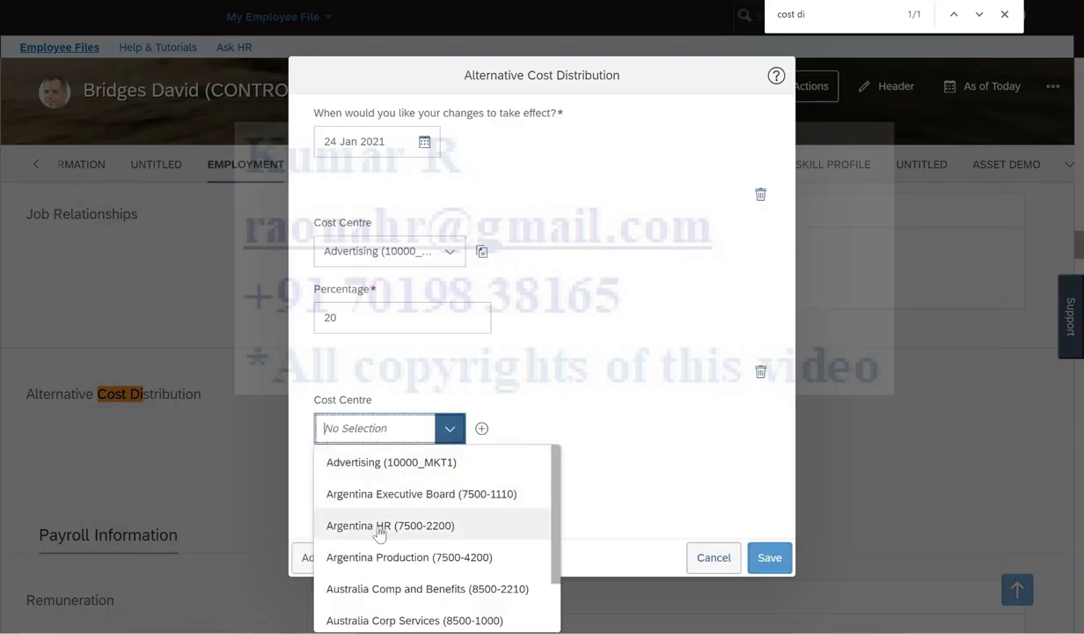
left_click(380, 528)
left_click(375, 497)
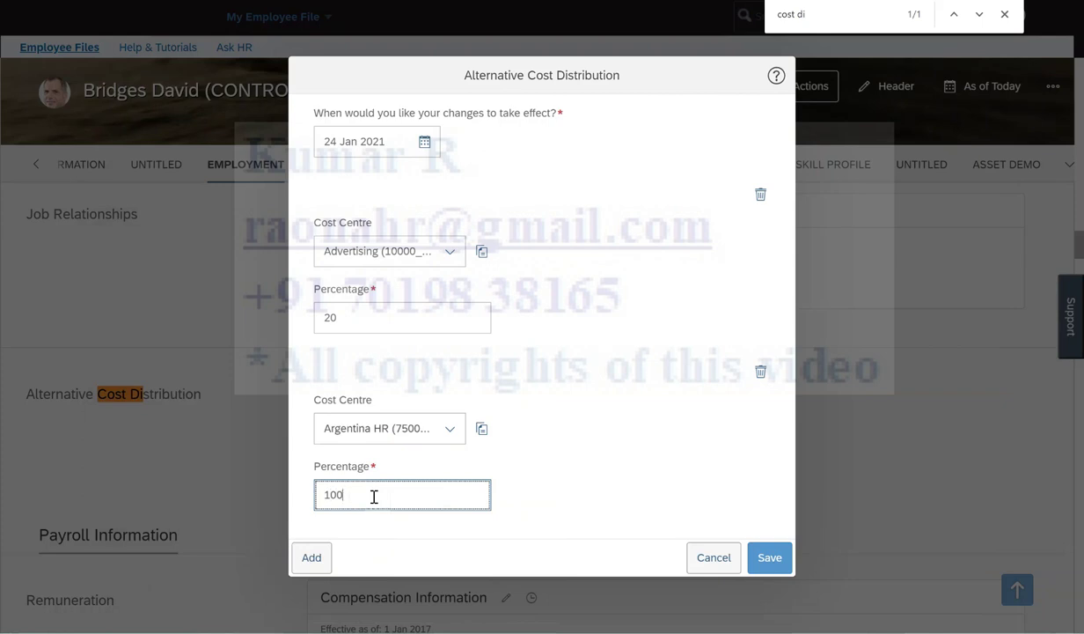
left_click(758, 564)
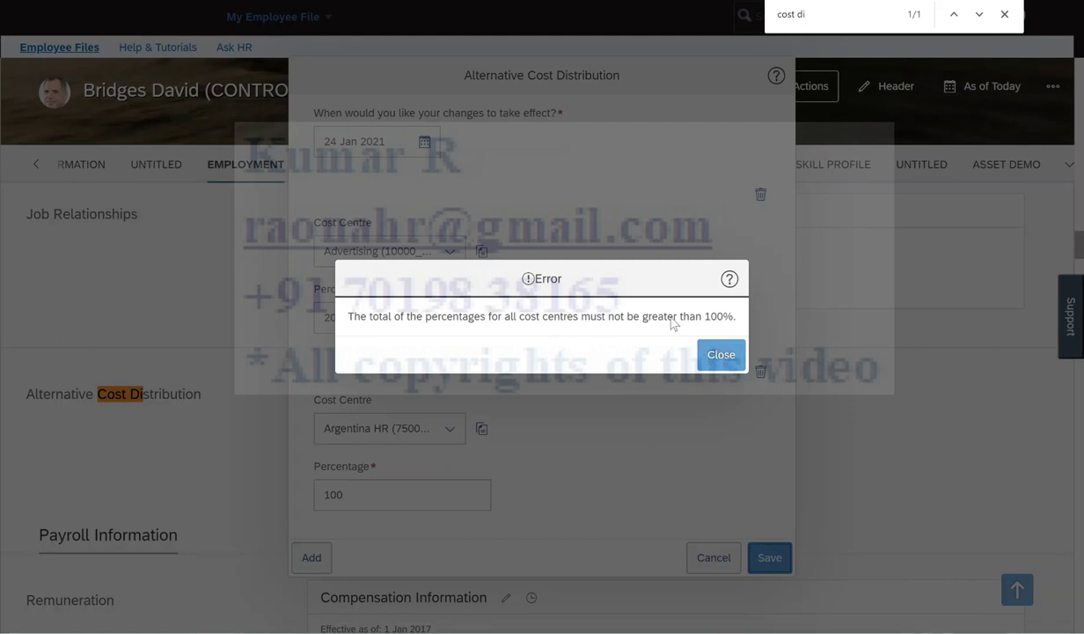
left_click(722, 355)
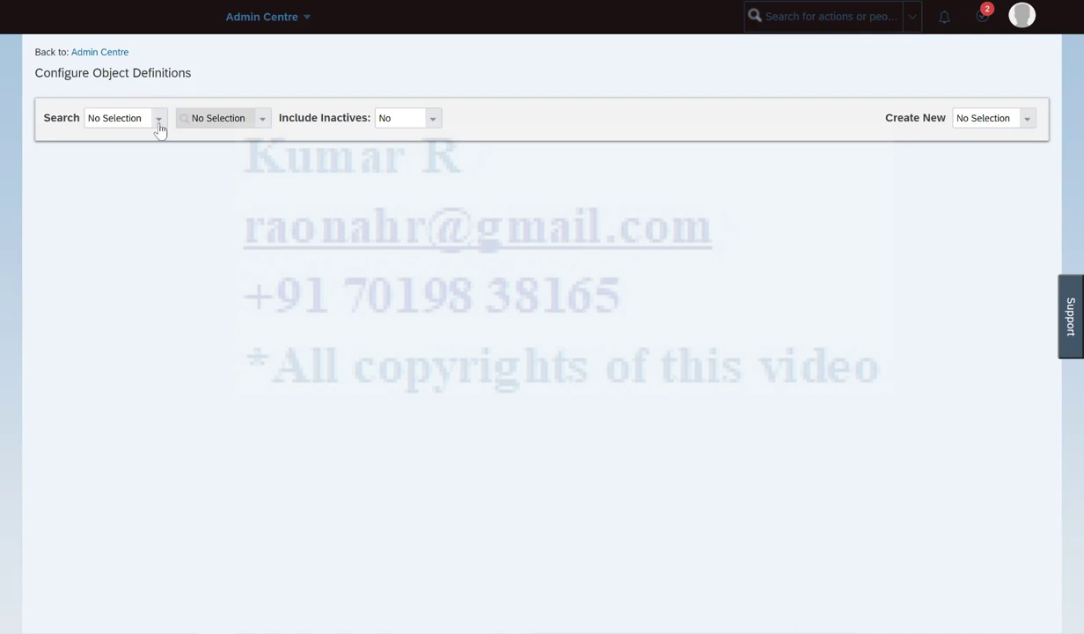
Step: Open the Alternative Cost Distribution object definition and examine its fields, associations and security settings
left_click(158, 123)
left_click(141, 167)
left_click(238, 120)
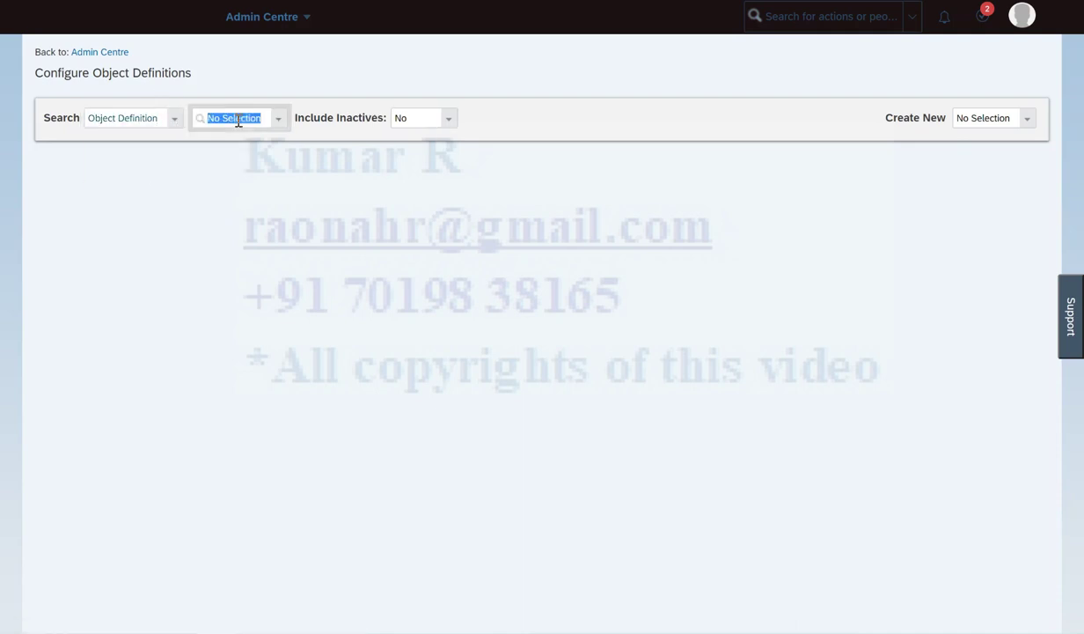
type("cost")
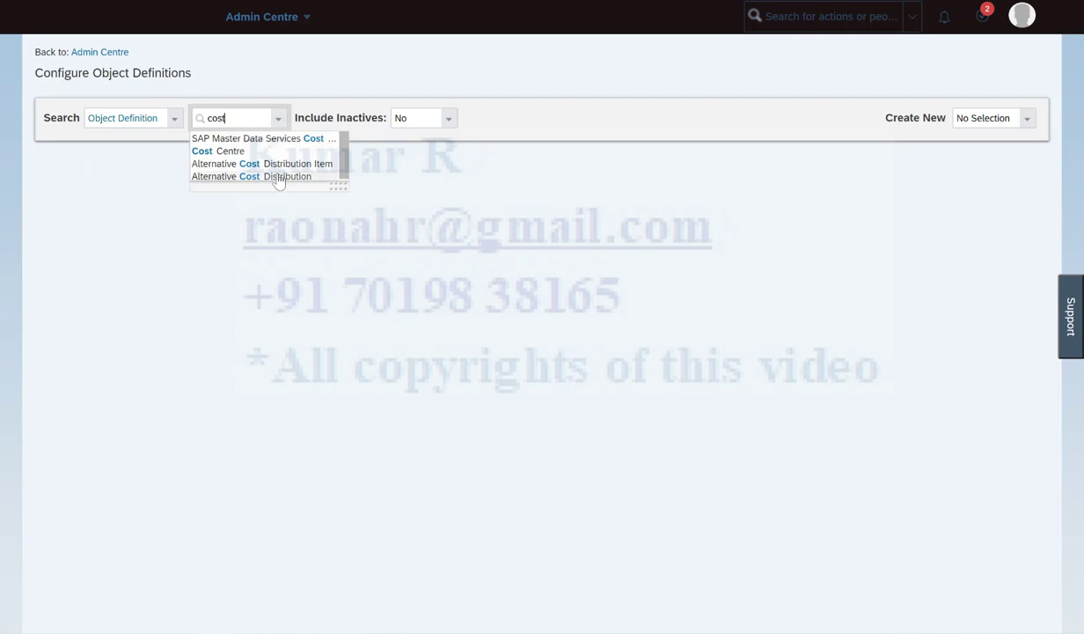
left_click(278, 177)
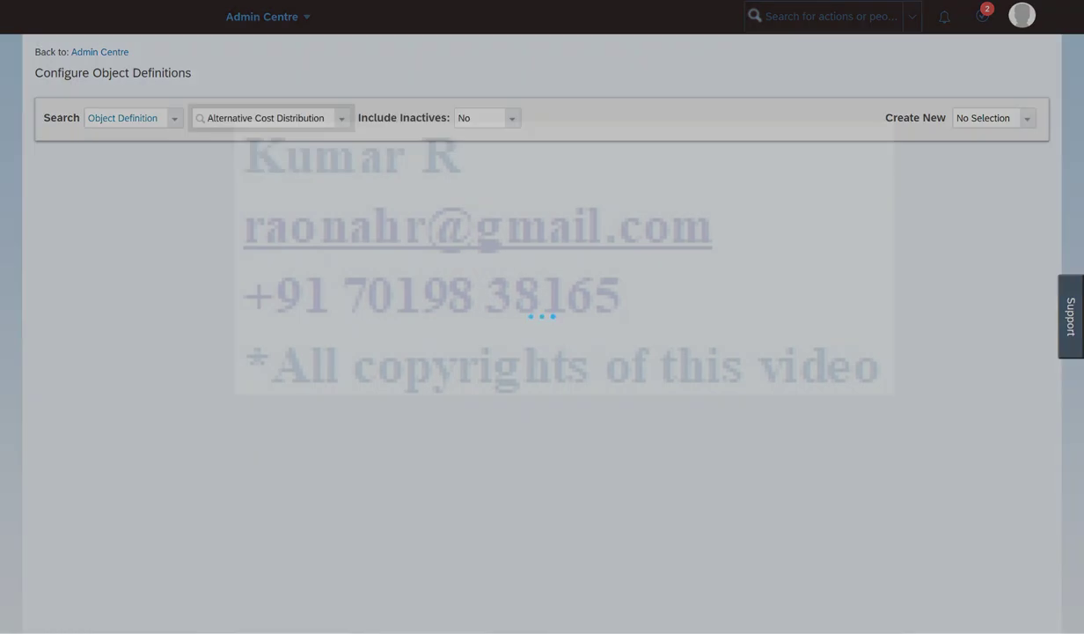
scroll(547, 488, "up", 10)
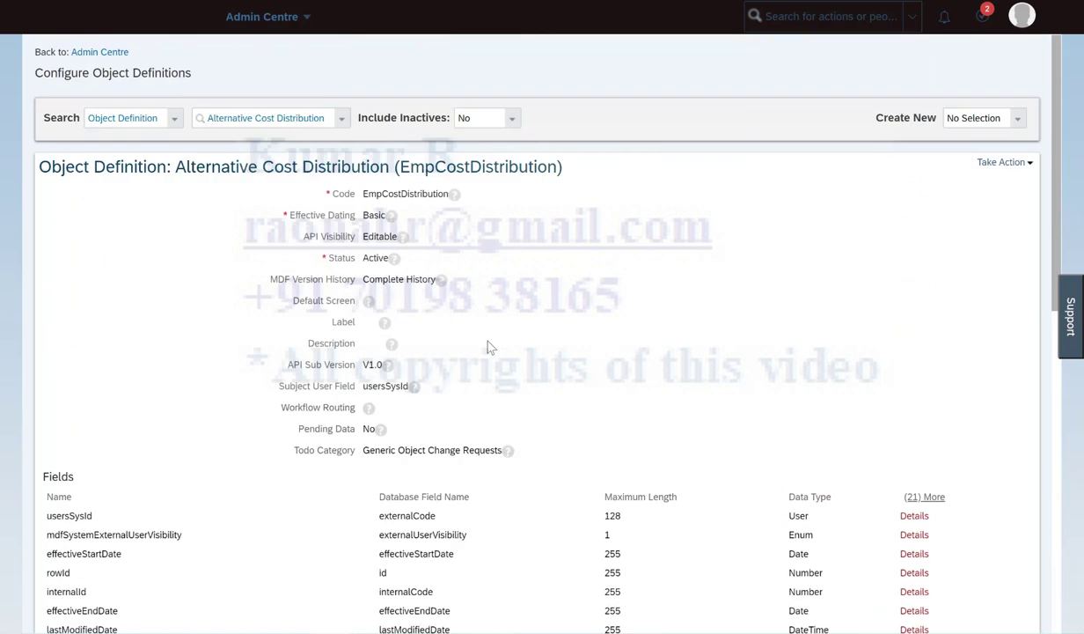
left_click(305, 112)
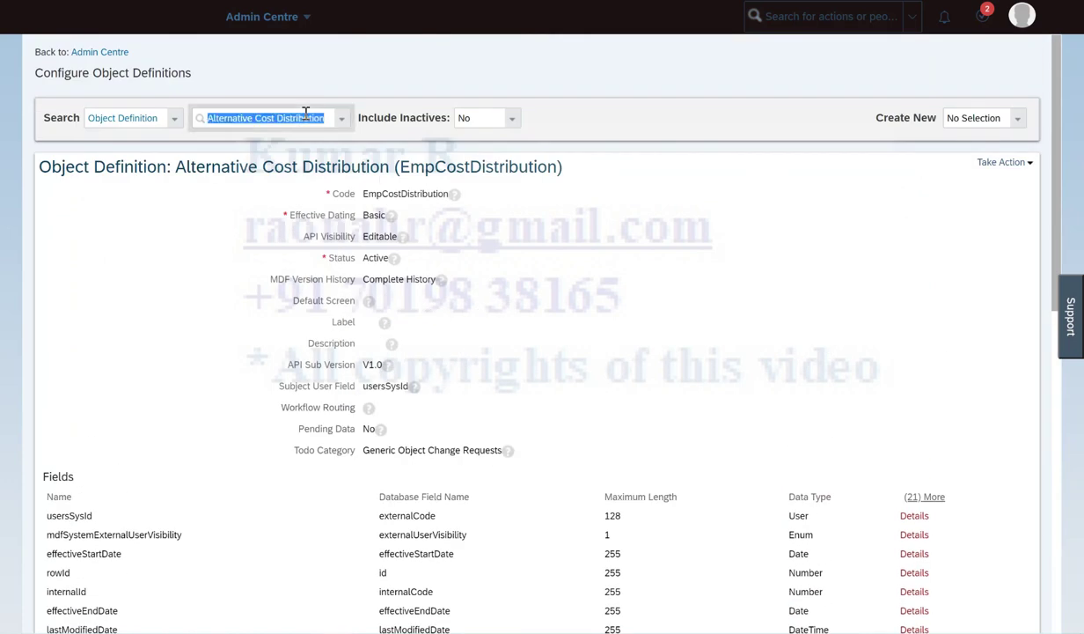
scroll(581, 412, "down", 1)
scroll(581, 412, "down", 10)
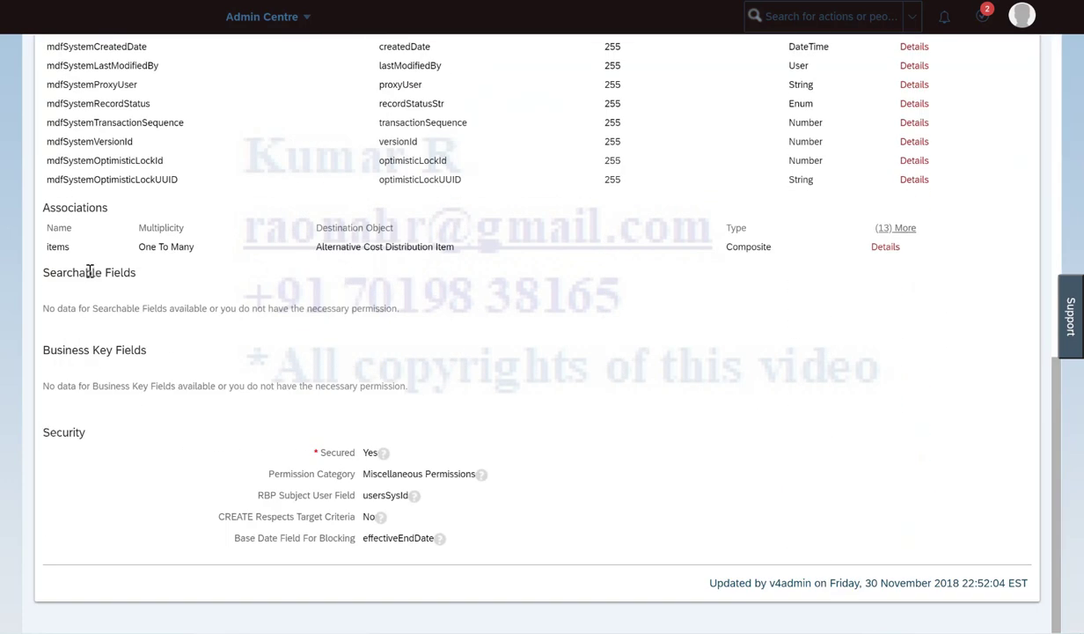
scroll(106, 442, "up", 10)
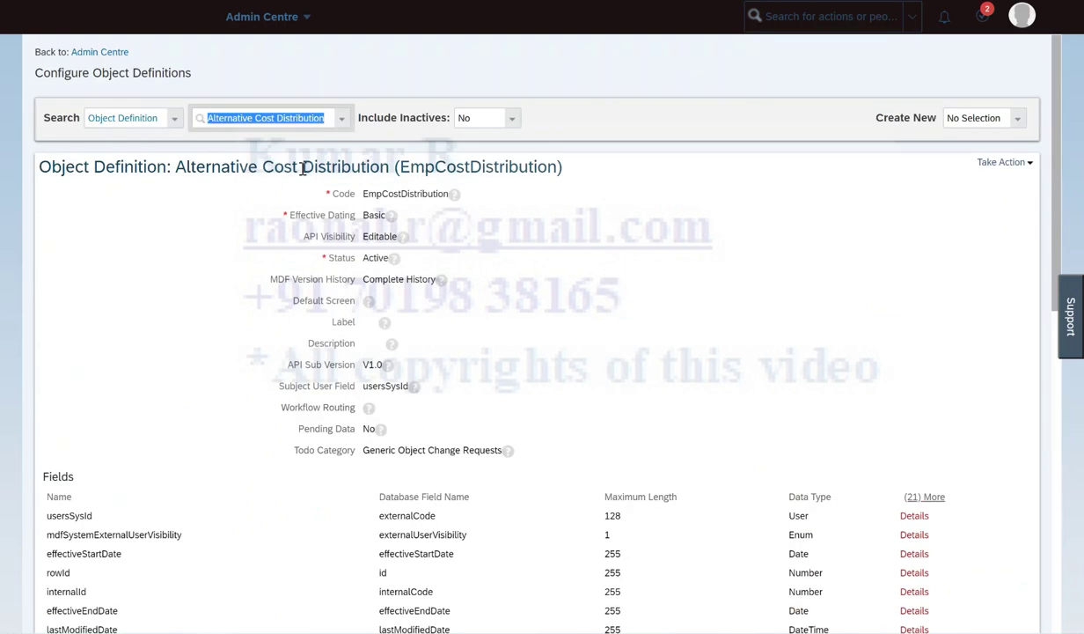
Step: Open the Alternative Cost Distribution Item object definition and examine its fields
type("cost")
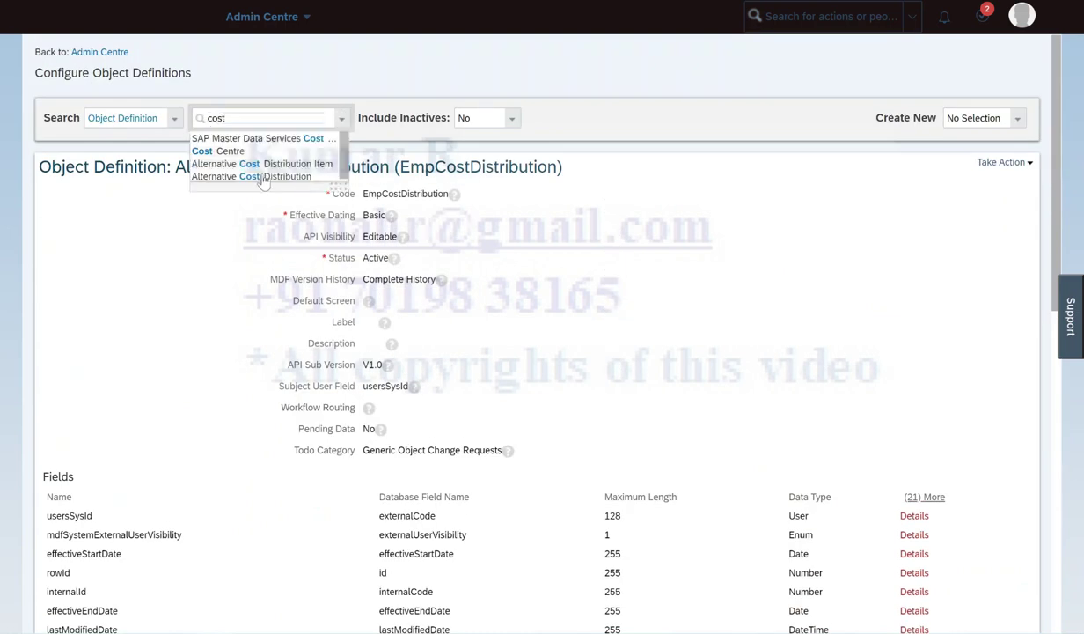
left_click(291, 175)
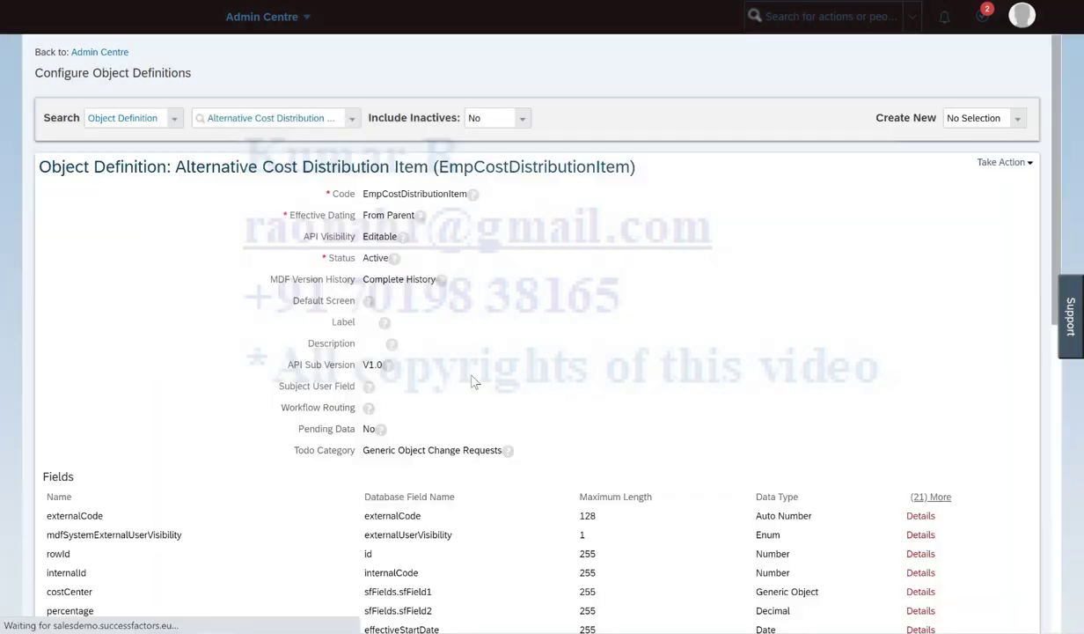
scroll(472, 381, "down", 7)
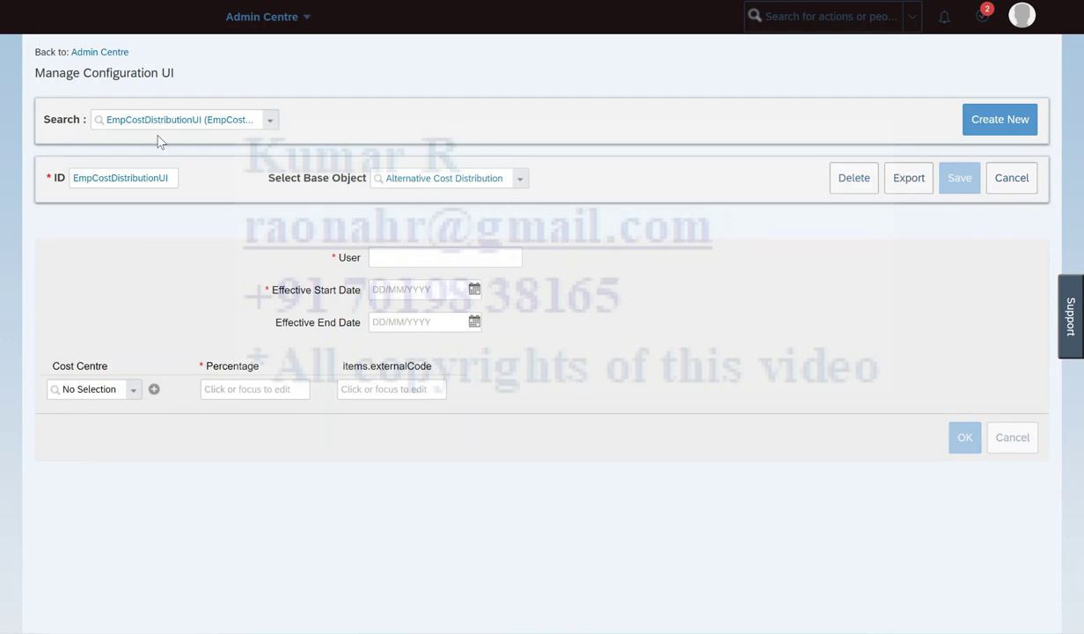
Step: Check the UI rules of the EmpCostDistributionUI configuration and close them without adding a rule
mouse_move(185, 215)
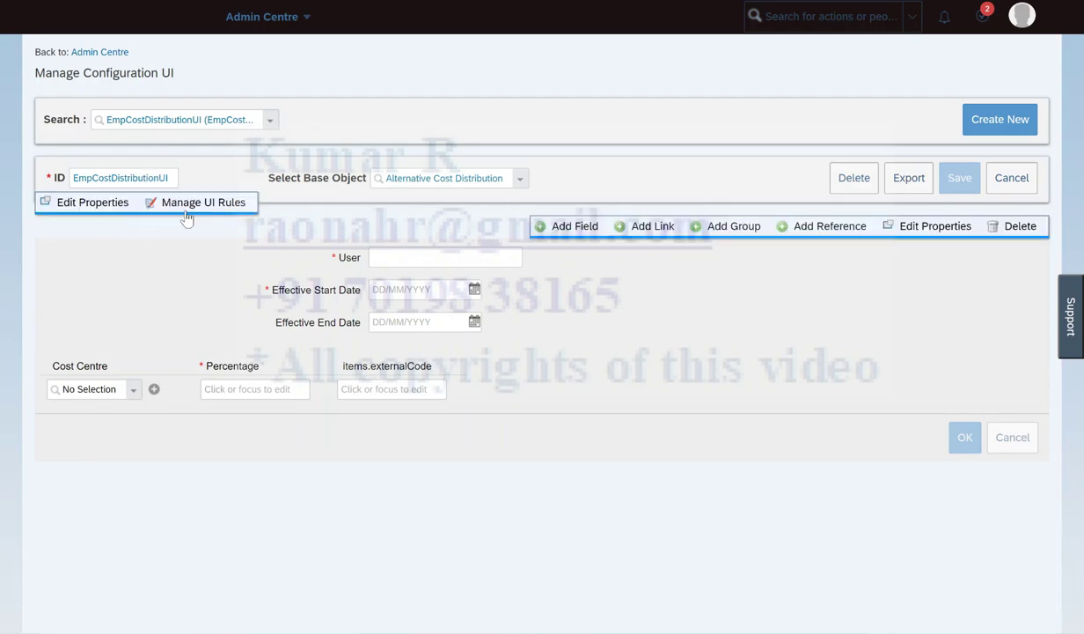
left_click(198, 214)
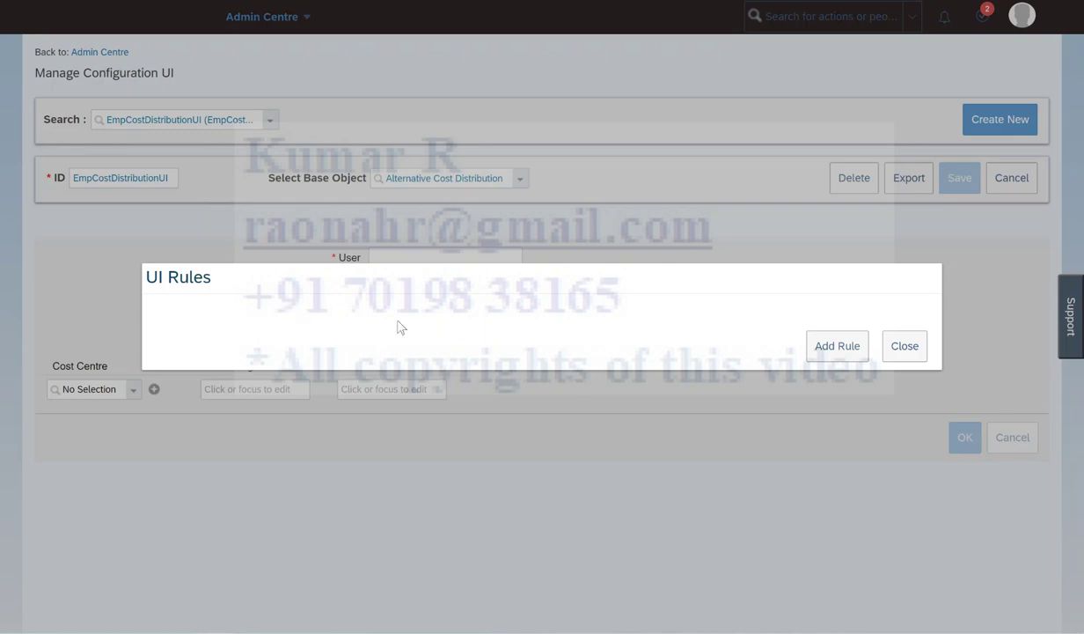
left_click(893, 349)
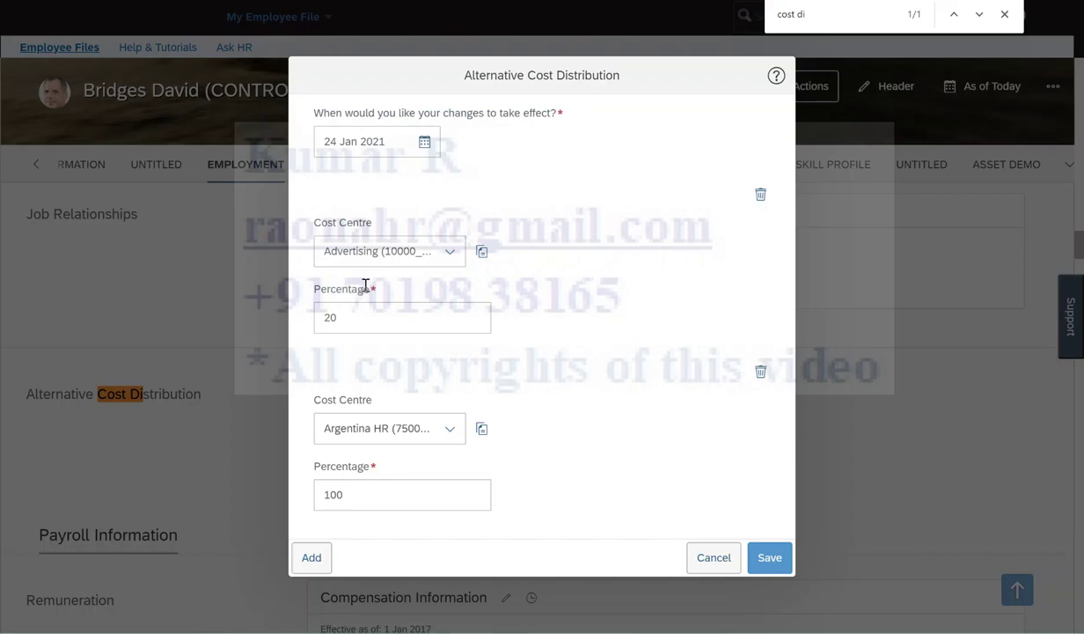
Step: Set the Argentina HR cost centre's percentage to 80 and save the employee's Alternative Cost Distribution
left_click(359, 488)
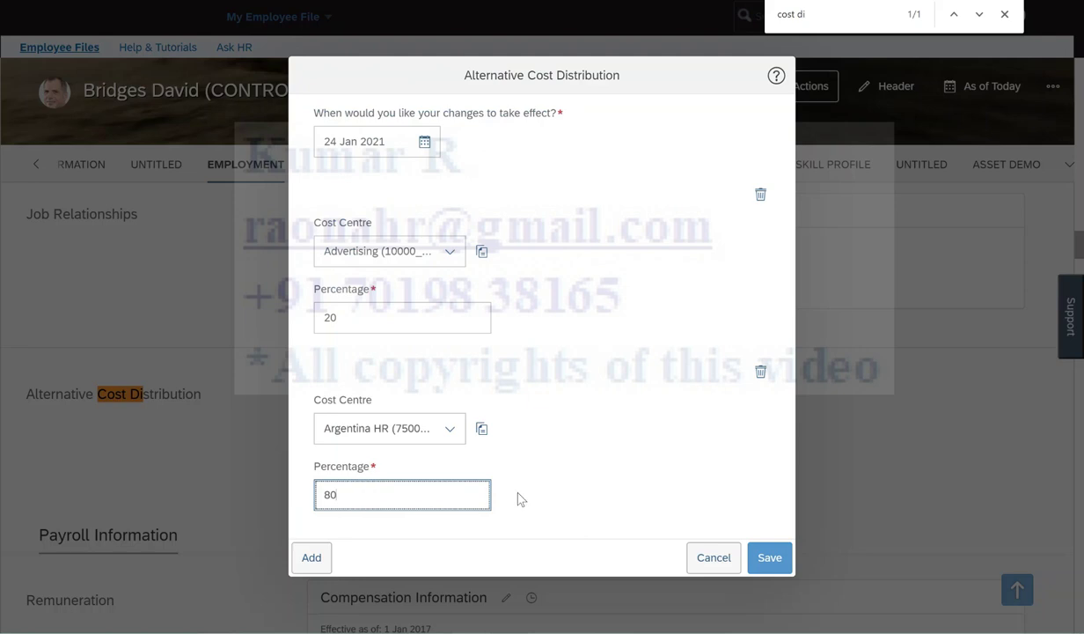
left_click(782, 560)
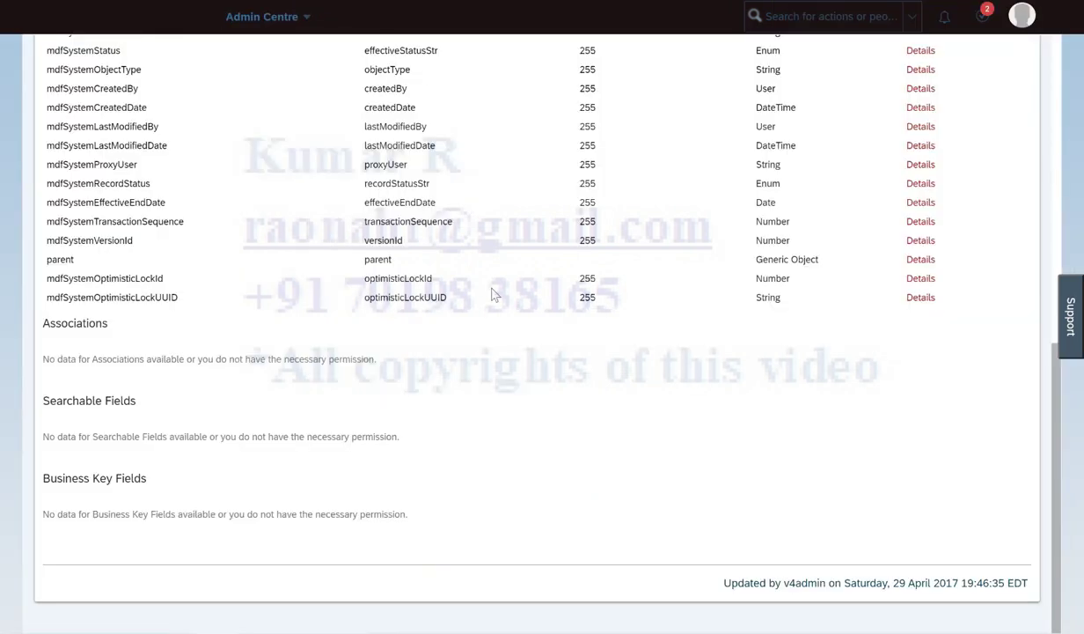
Step: Correct the Alternative Cost Distribution Item object definition by adding a String field named Remark, and save it
scroll(494, 294, "up", 10)
left_click(1003, 163)
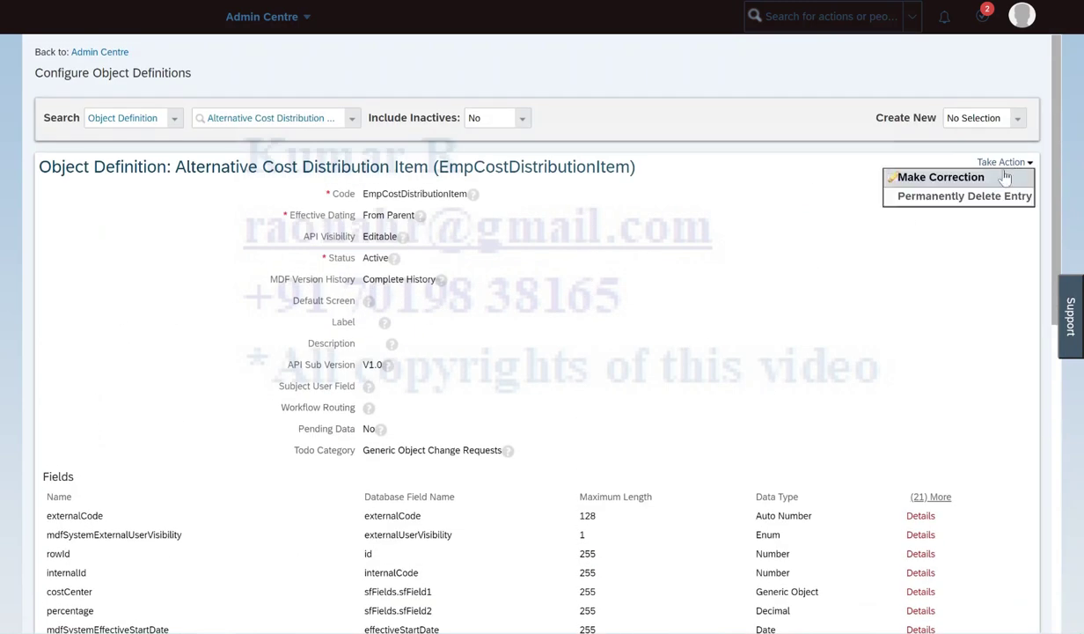
left_click(947, 177)
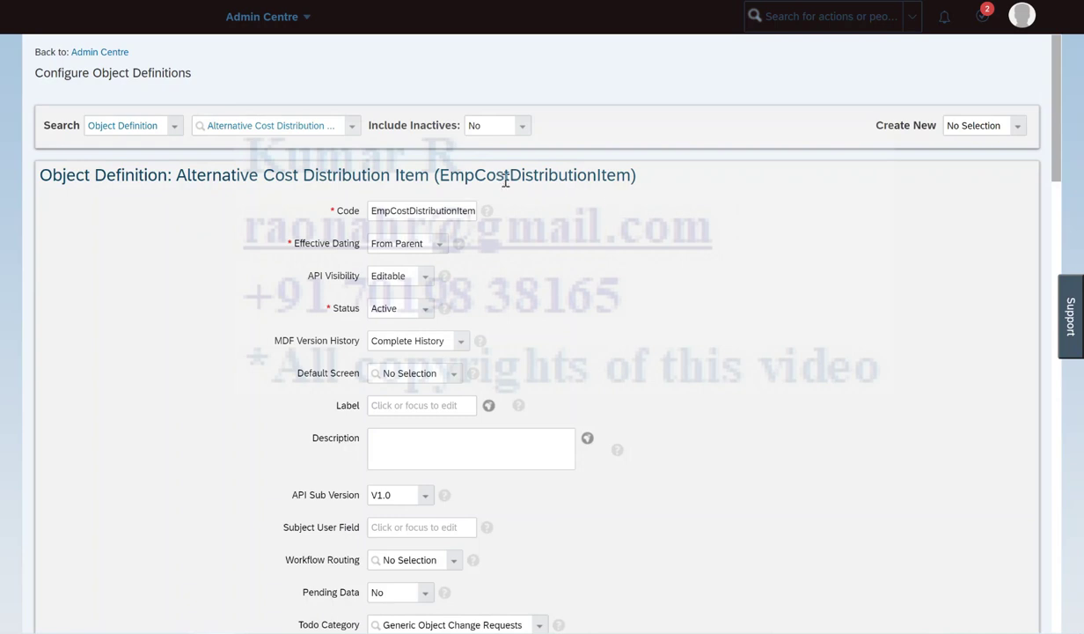
scroll(554, 194, "down", 15)
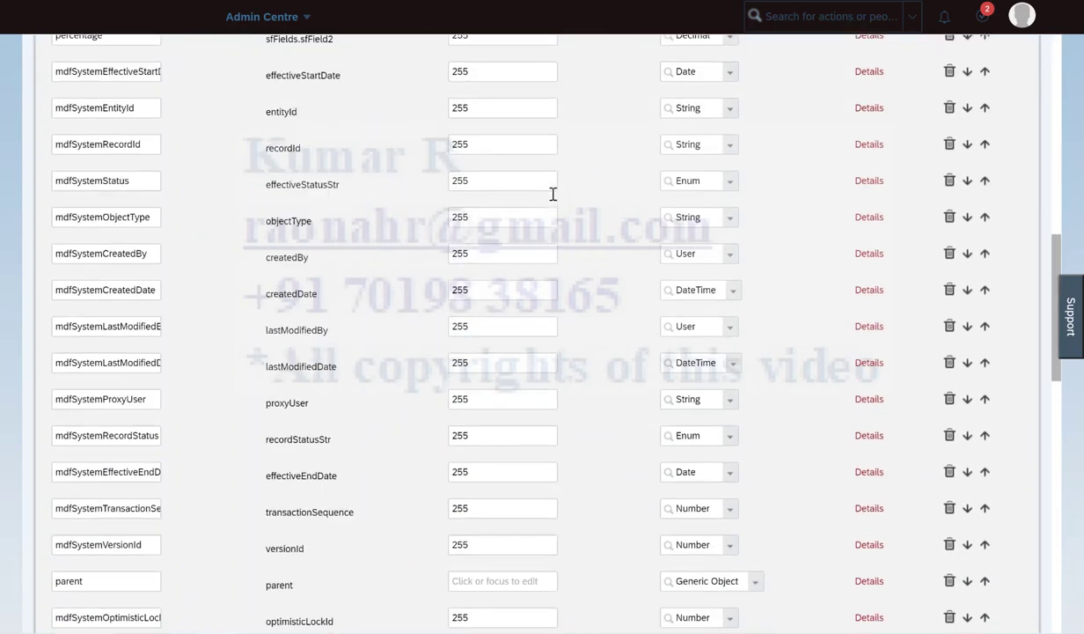
double_click(115, 351)
key("BackSpace")
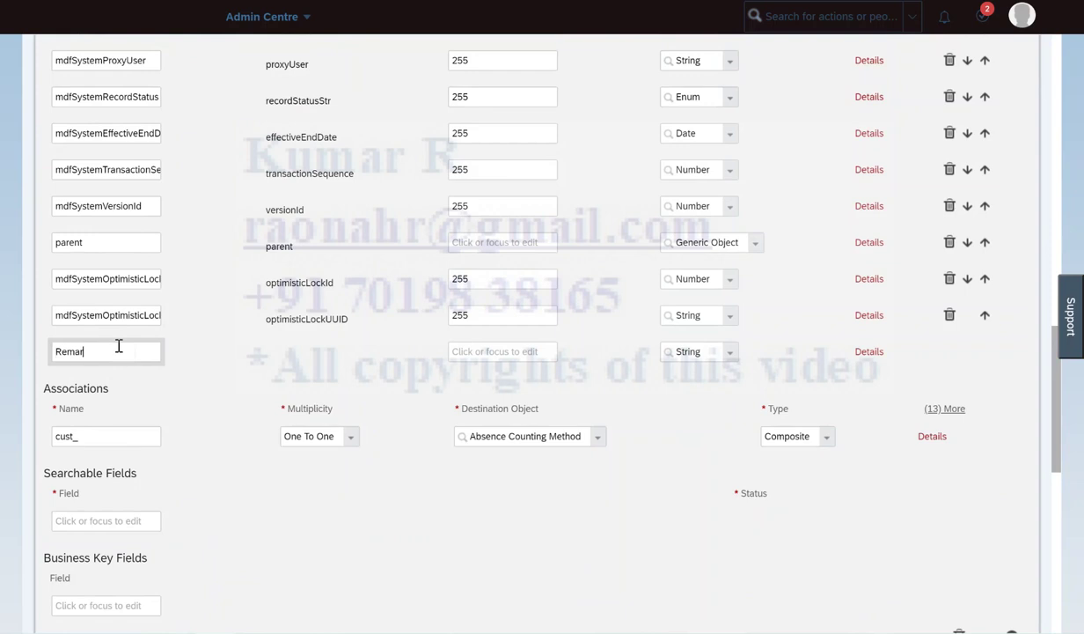
left_click(669, 417)
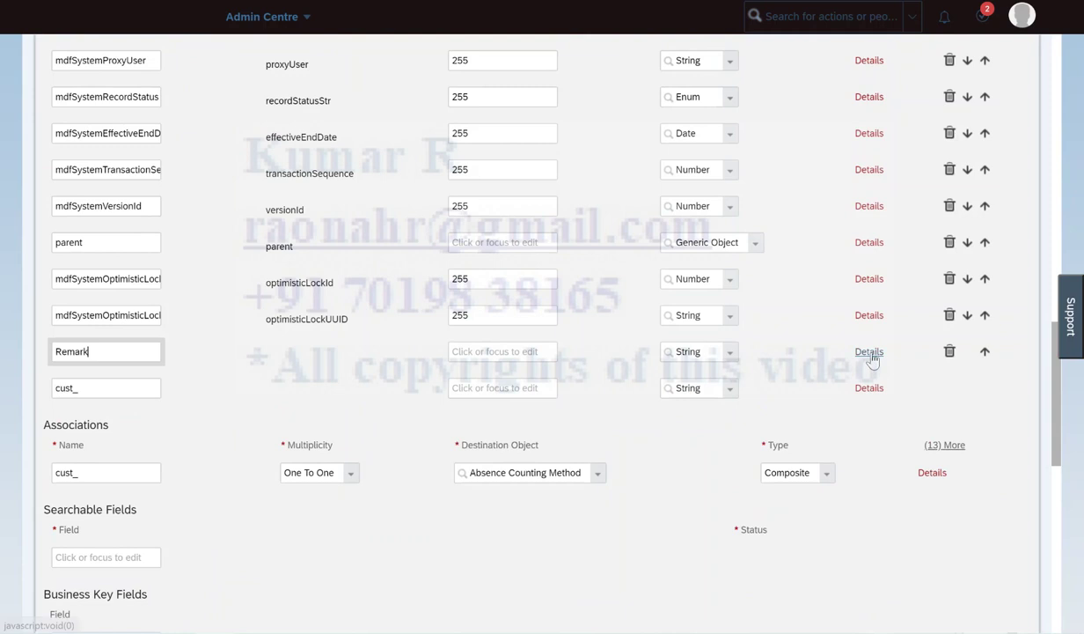
scroll(871, 359, "down", 7)
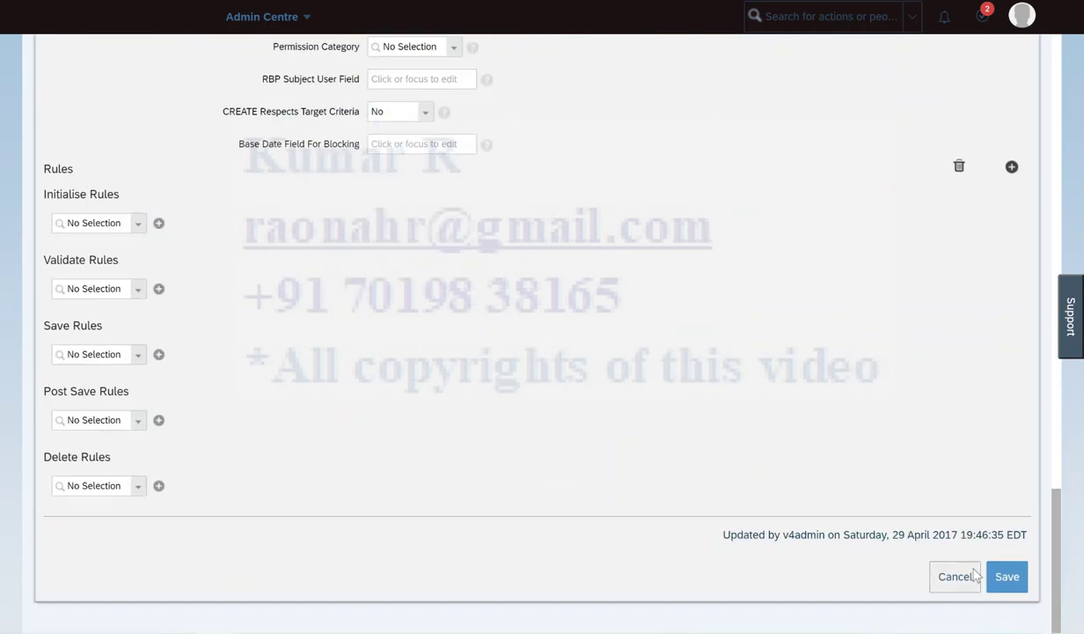
left_click(1006, 577)
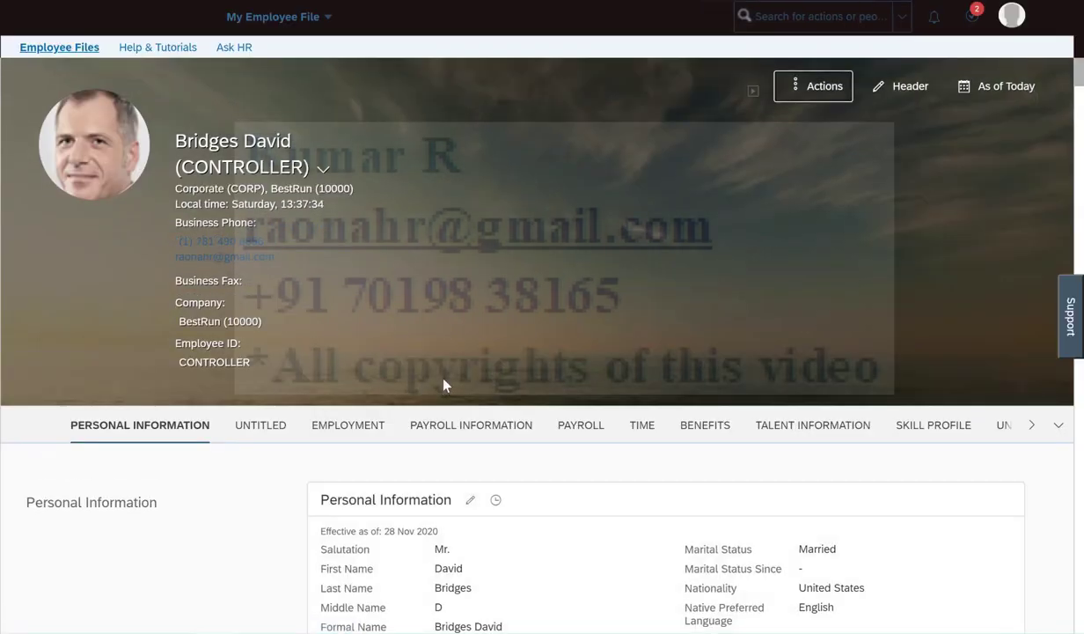
Step: Find "cost" in the employee's file to review the Alternative Cost Distribution block
key("ctrl+f")
type("cost")
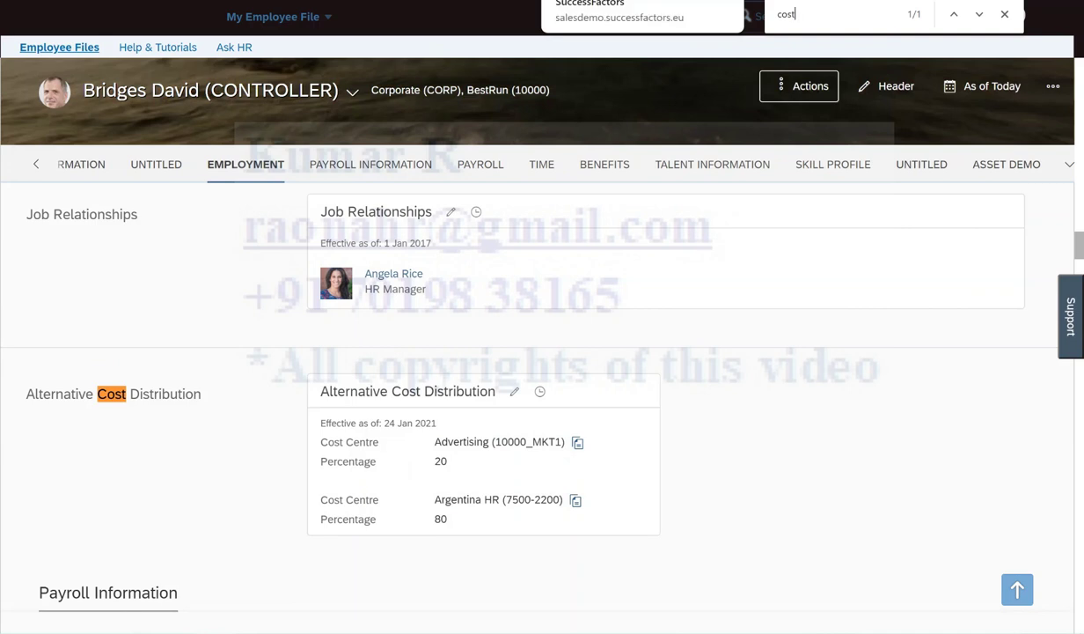
Step: Return to the EmpCostDistributionUI configuration and reselect Alternative Cost Distribution as its base object
left_click(603, 1)
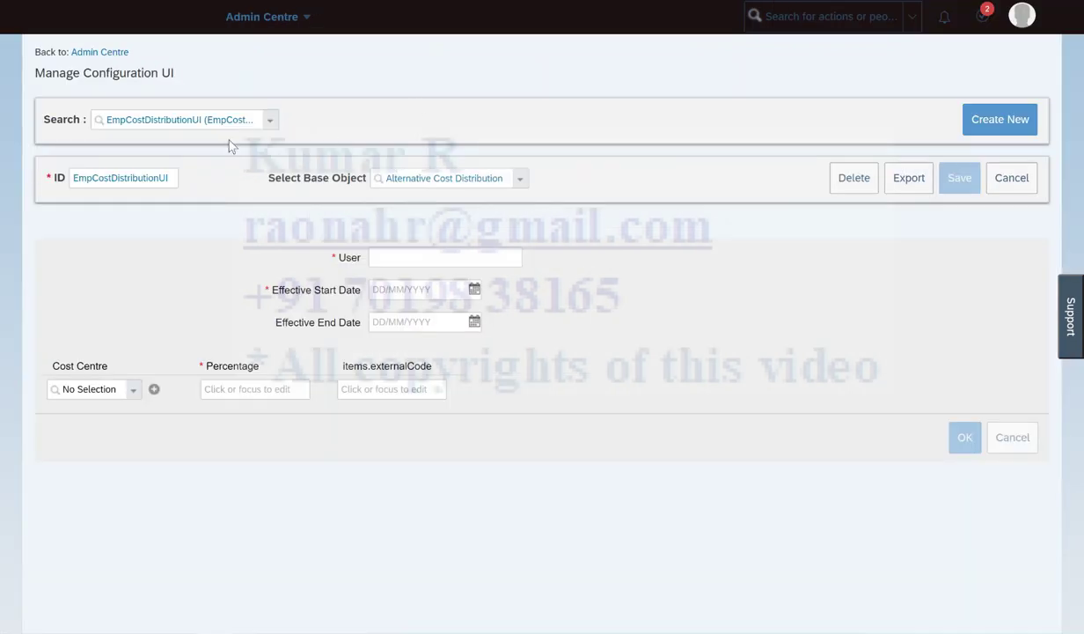
left_click(448, 181)
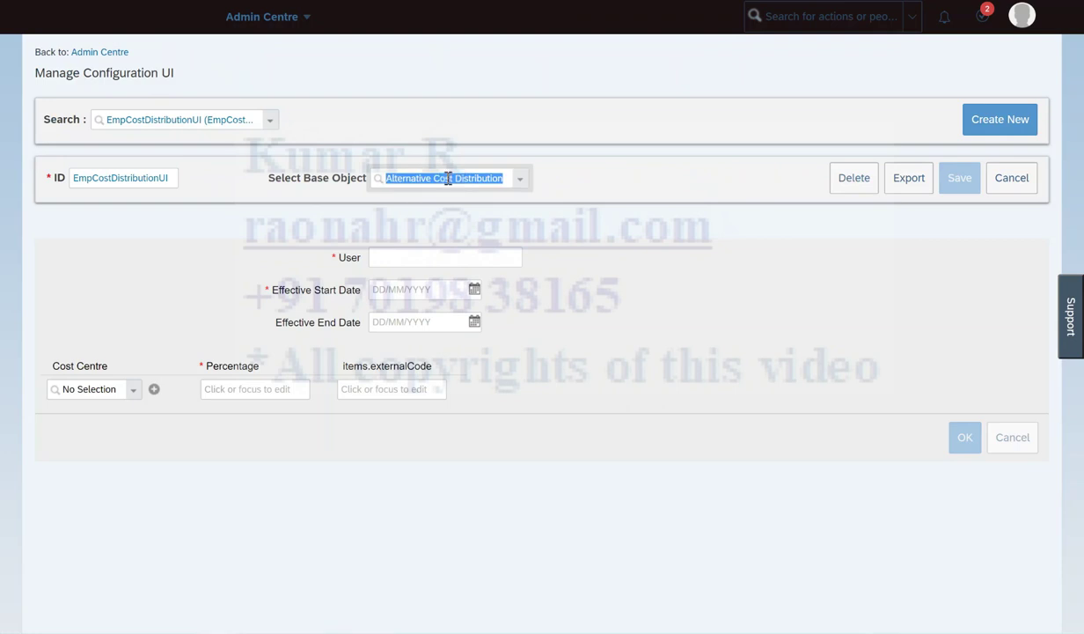
type("Alert")
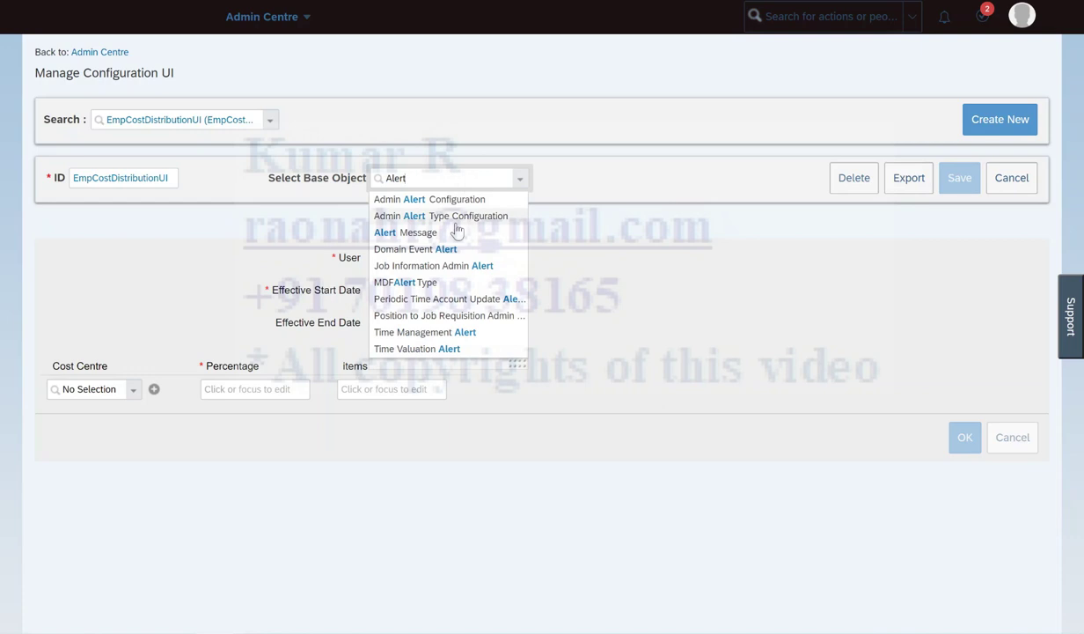
type("e")
key("BackSpace")
key("BackSpace")
key("BackSpace")
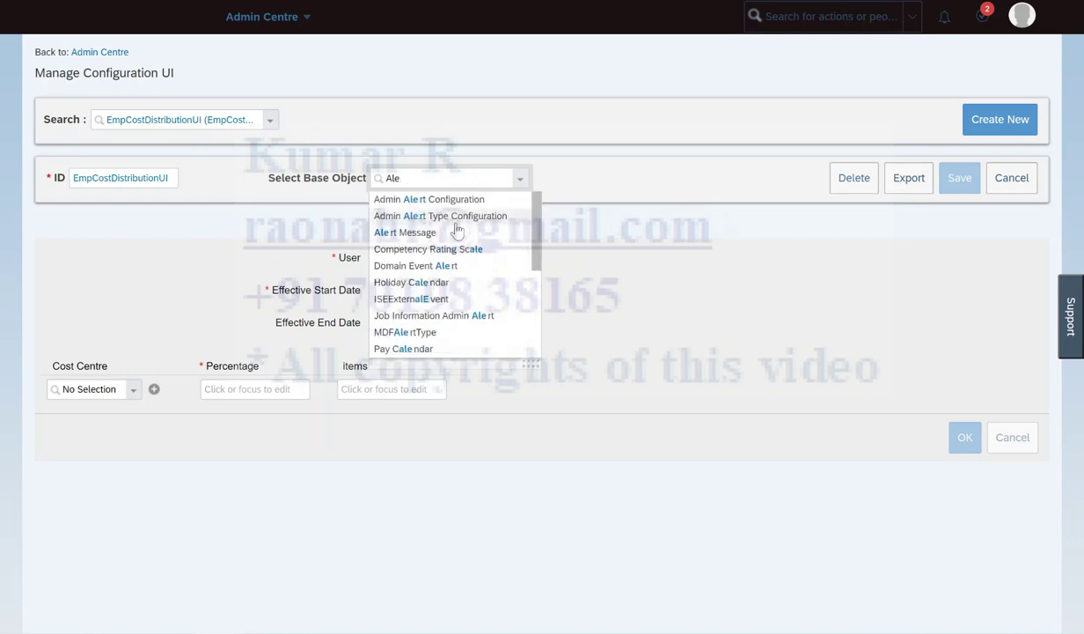
type("ter")
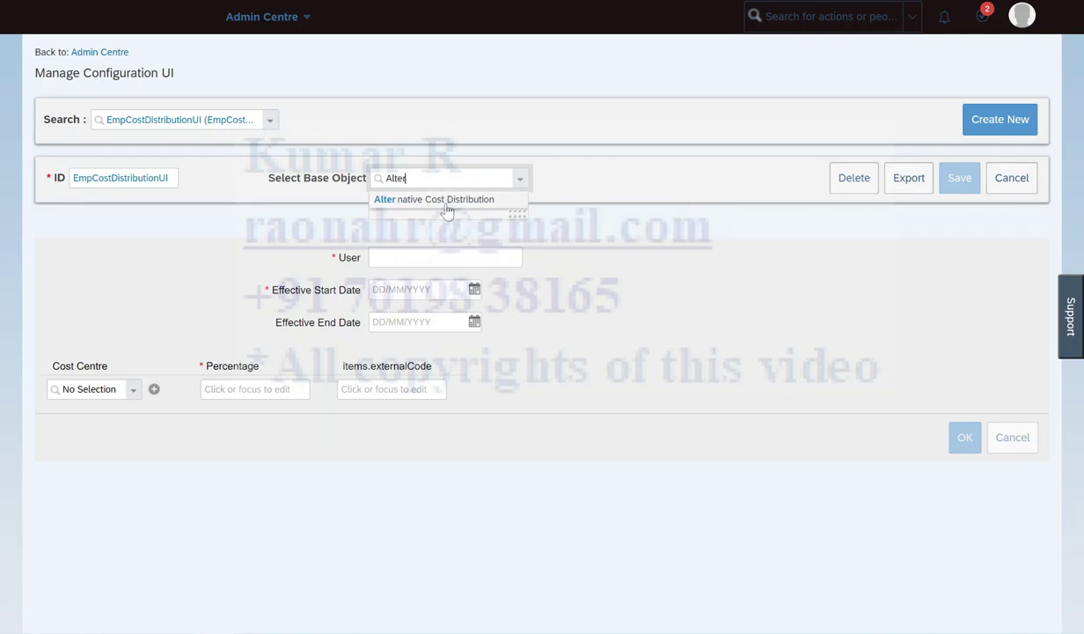
left_click(433, 199)
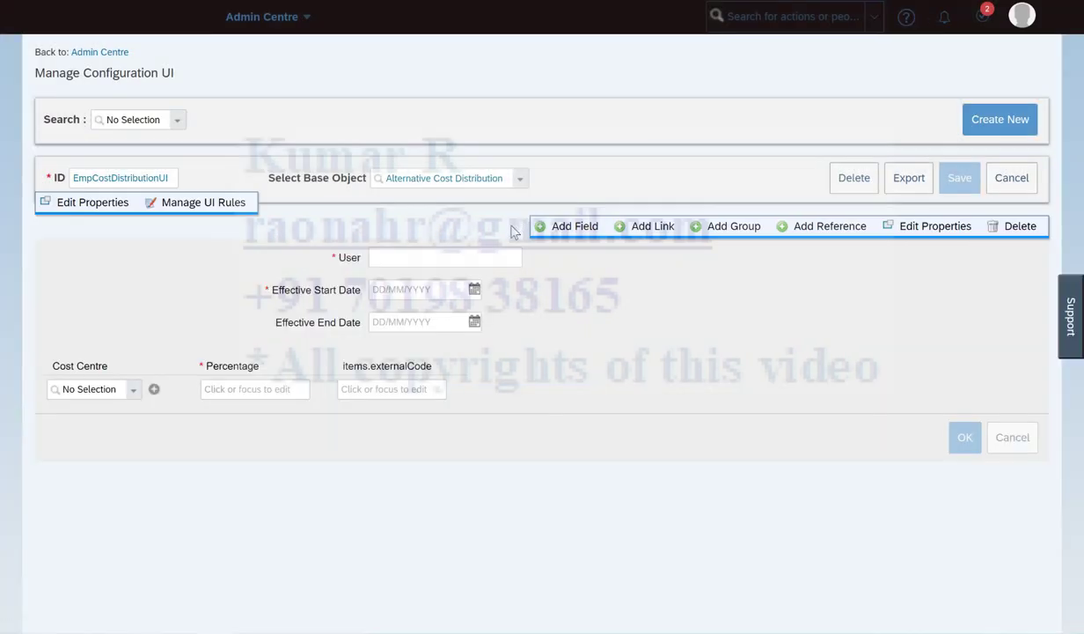
Step: Add a field to the cost centre items group of the EmpCostDistributionUI configuration and open its properties
mouse_move(487, 405)
left_click(591, 323)
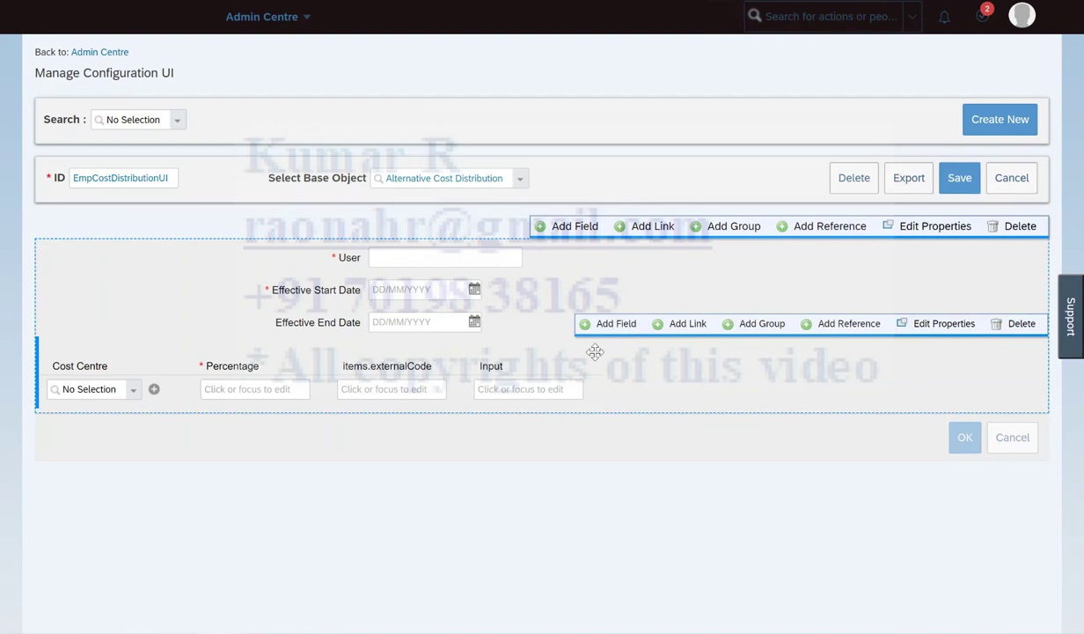
mouse_move(552, 393)
left_click(608, 390)
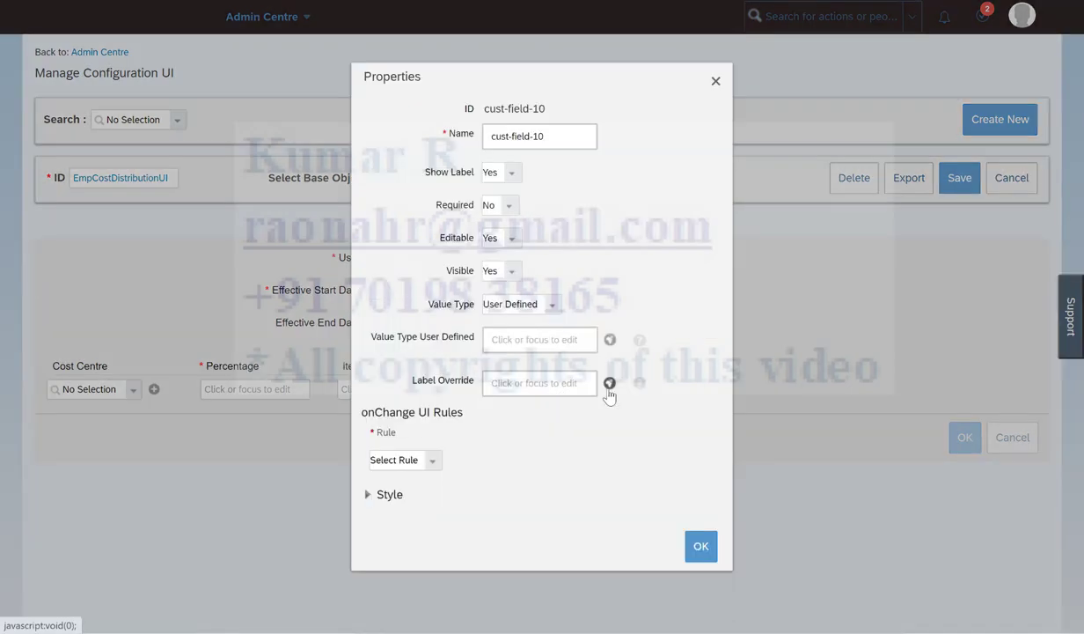
Step: Set the added field's value type to Resolver with Alternative Cost Distribution.Remark, and save the configuration UI
left_click(553, 305)
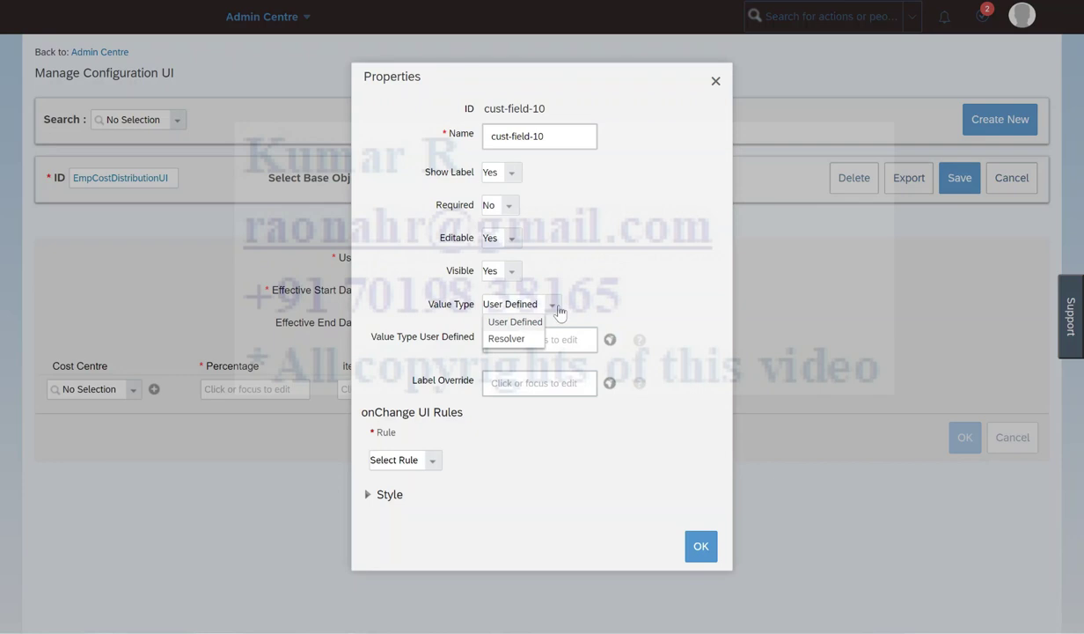
left_click(514, 338)
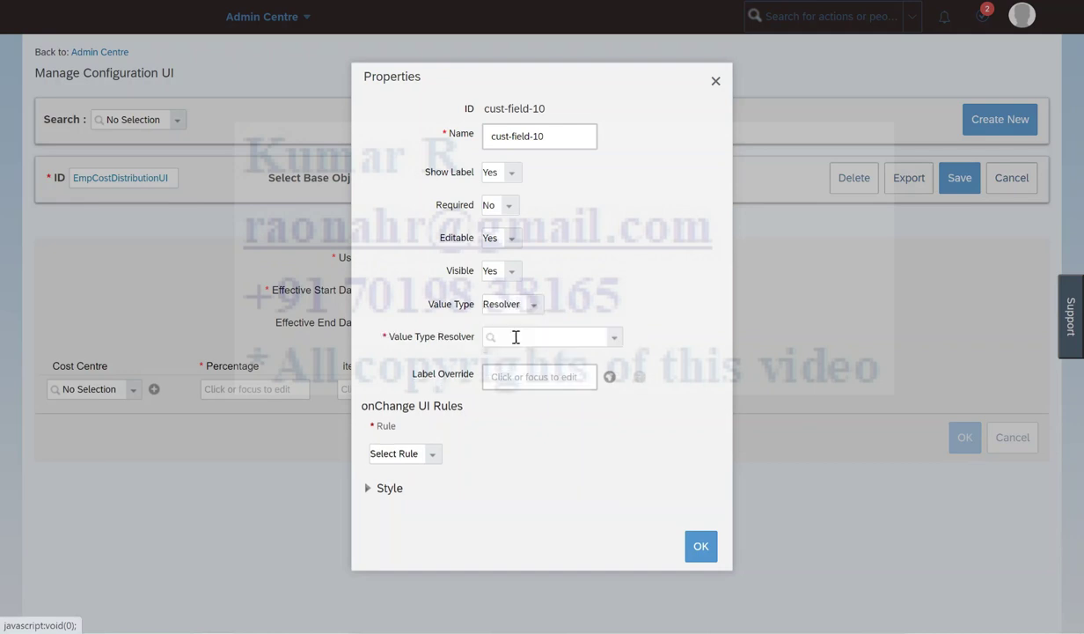
left_click(615, 339)
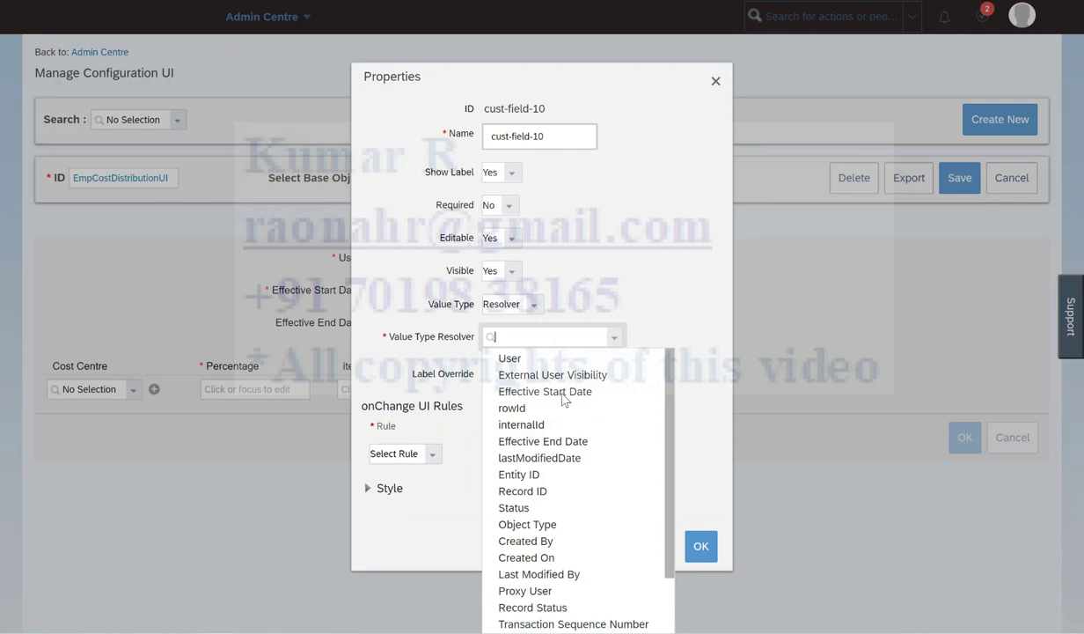
scroll(585, 489, "down", 2)
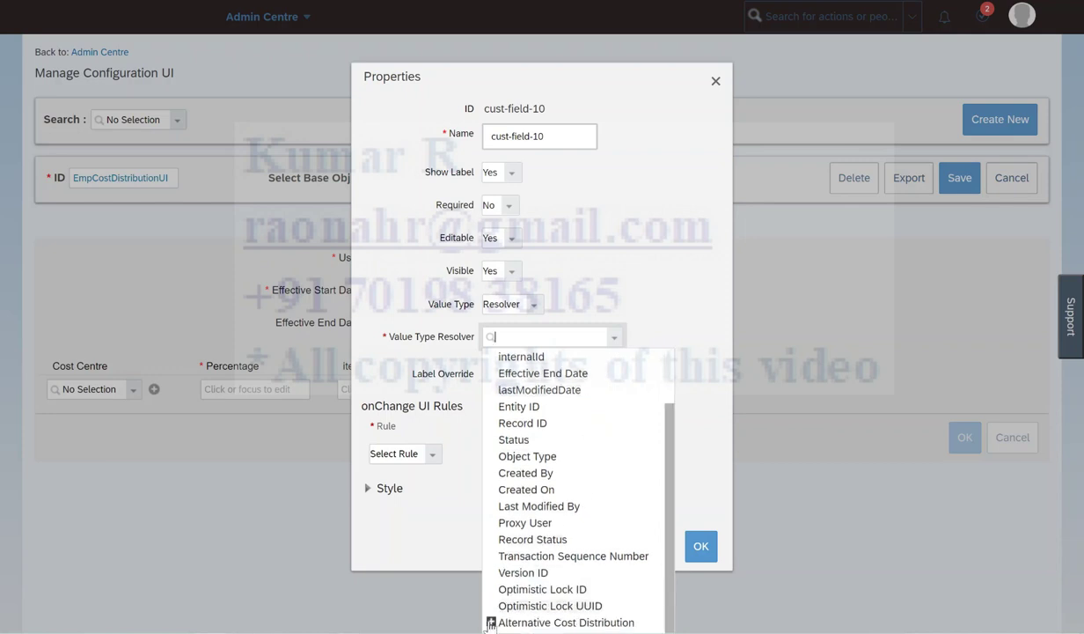
scroll(625, 493, "down", 5)
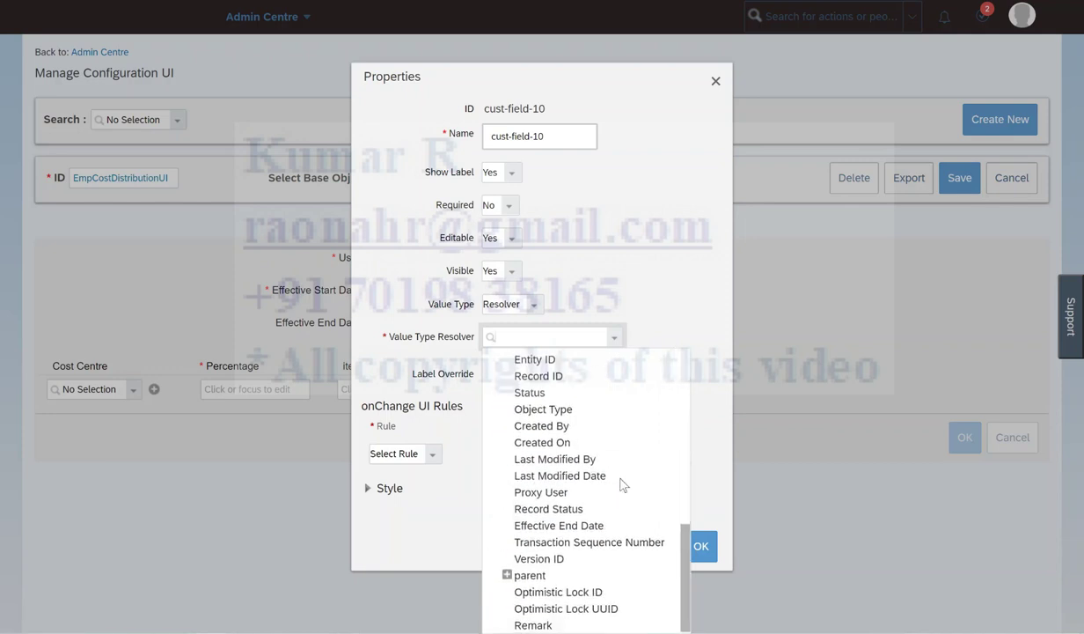
left_click(531, 622)
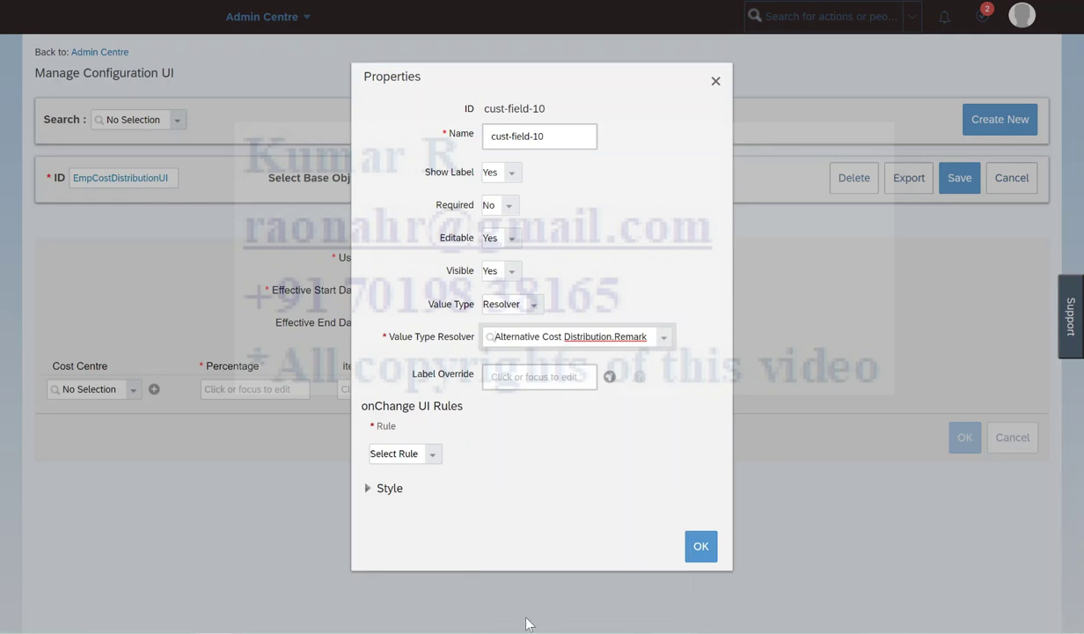
left_click(700, 546)
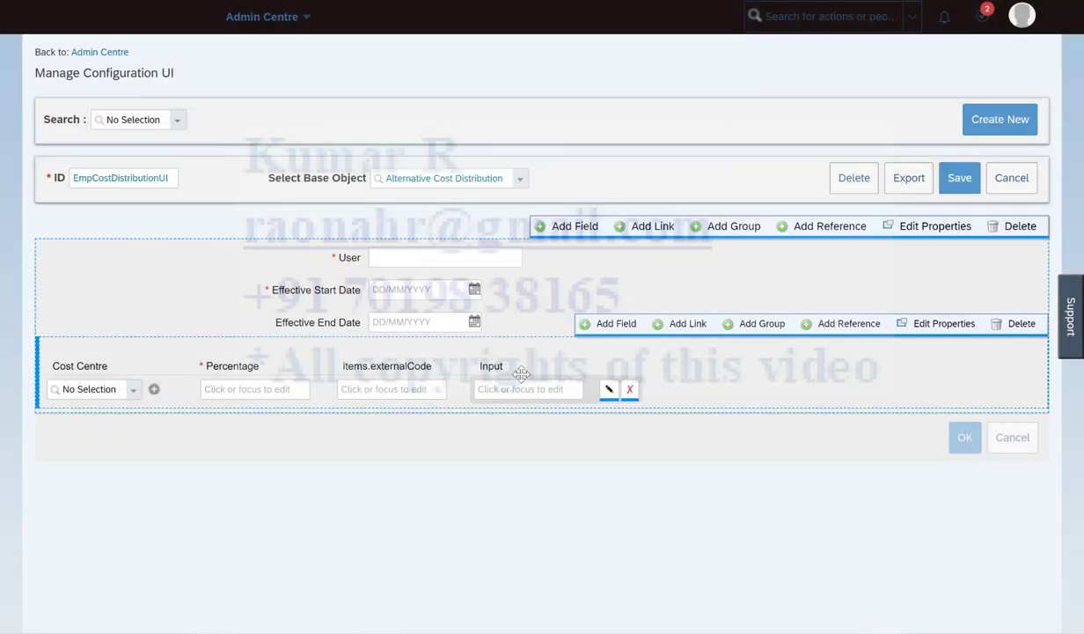
left_click(958, 180)
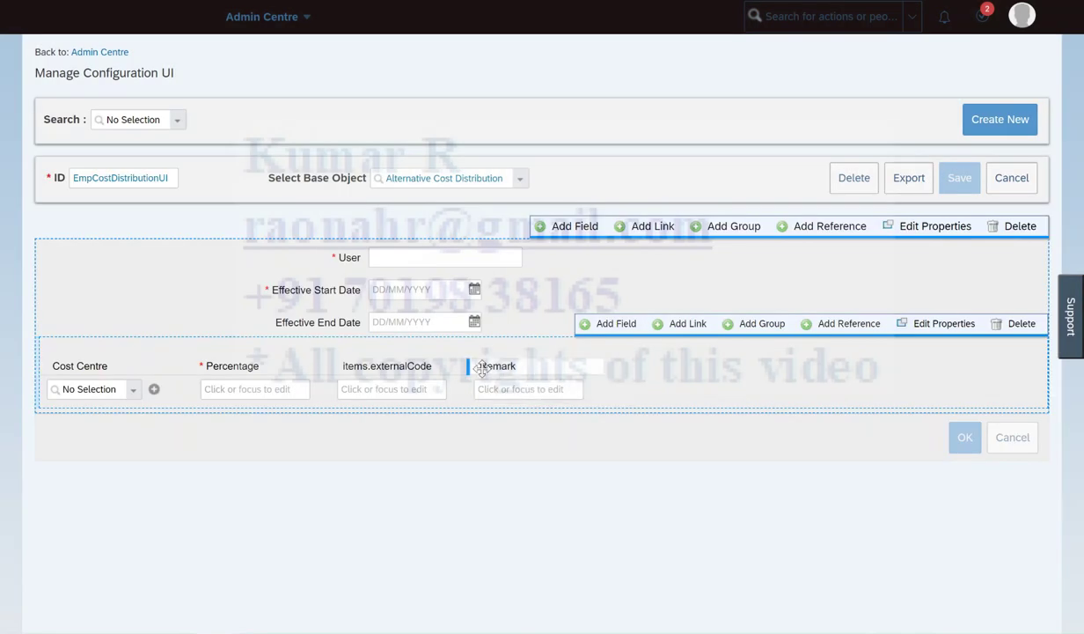
Step: Check the employee's Alternative Cost Distribution edit form for the Remark field and close it without changes
mouse_move(546, 375)
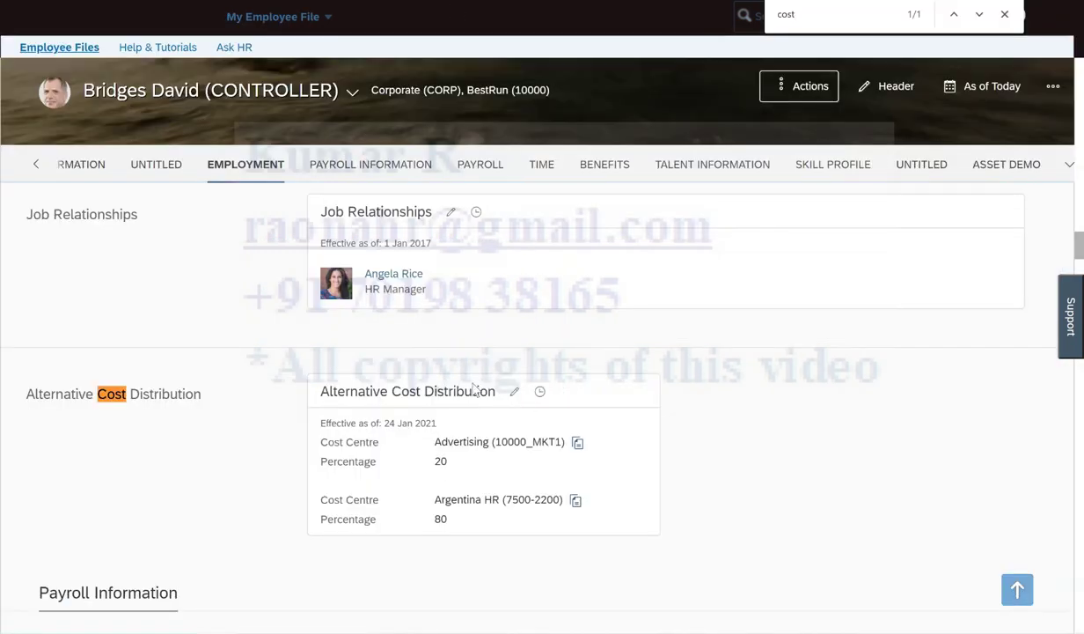
left_click(514, 390)
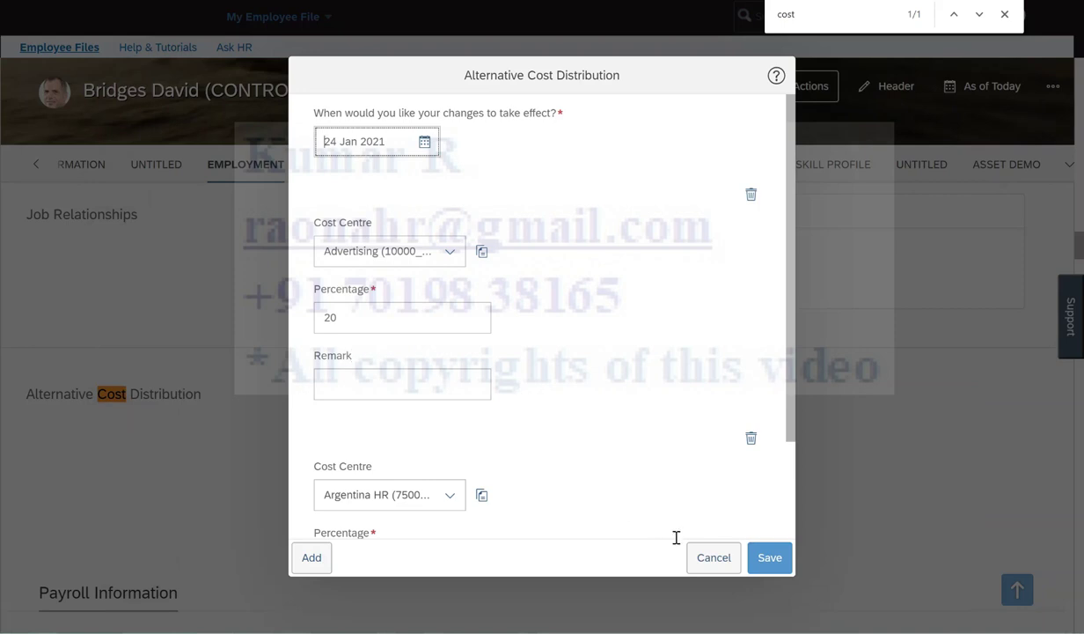
left_click(714, 560)
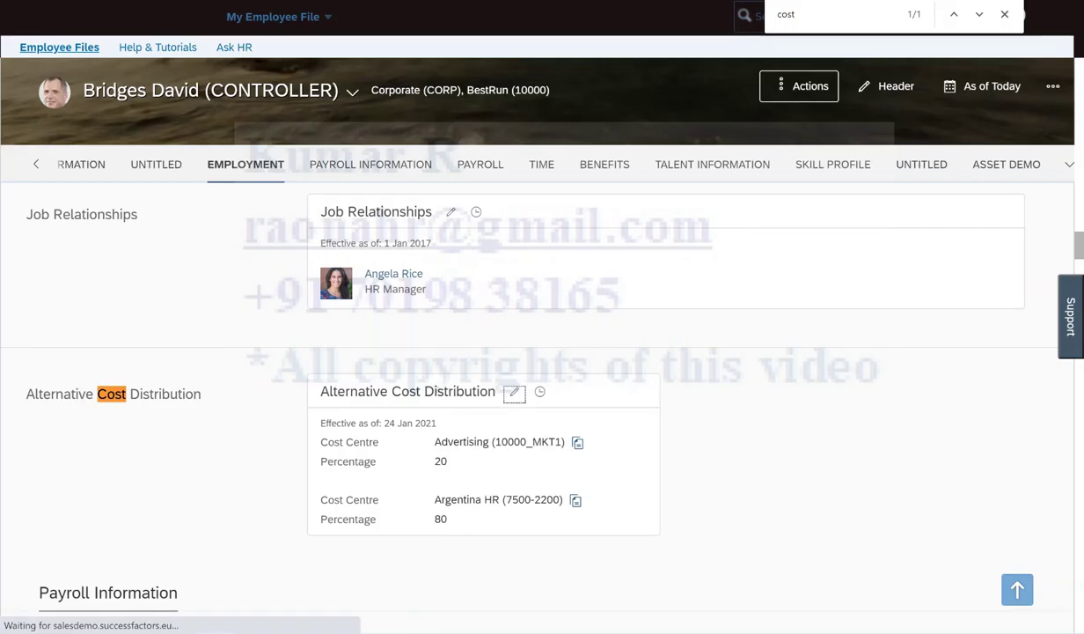
Step: Reload the employee's file and find "cost" to examine the Remark rows in the Alternative Cost Distribution block
key("Escape")
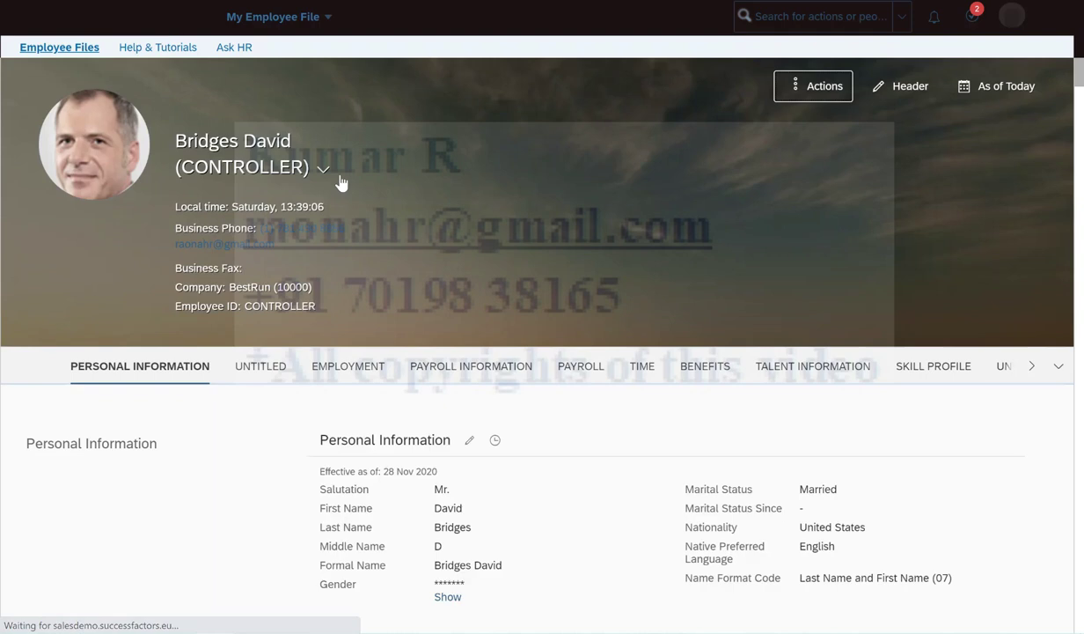
key("ctrl+f")
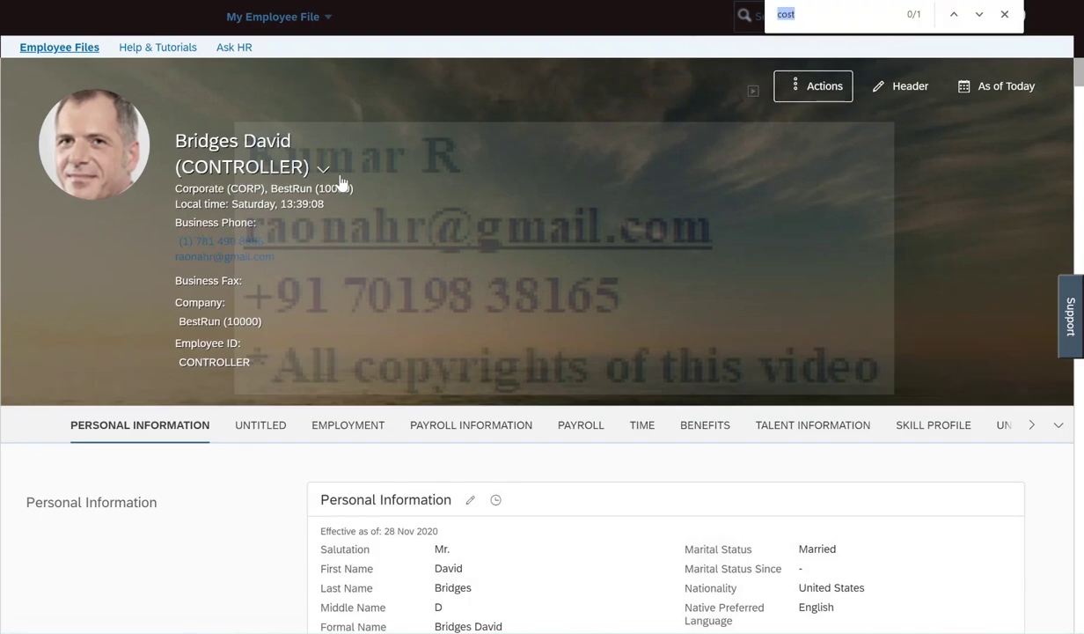
key("Return")
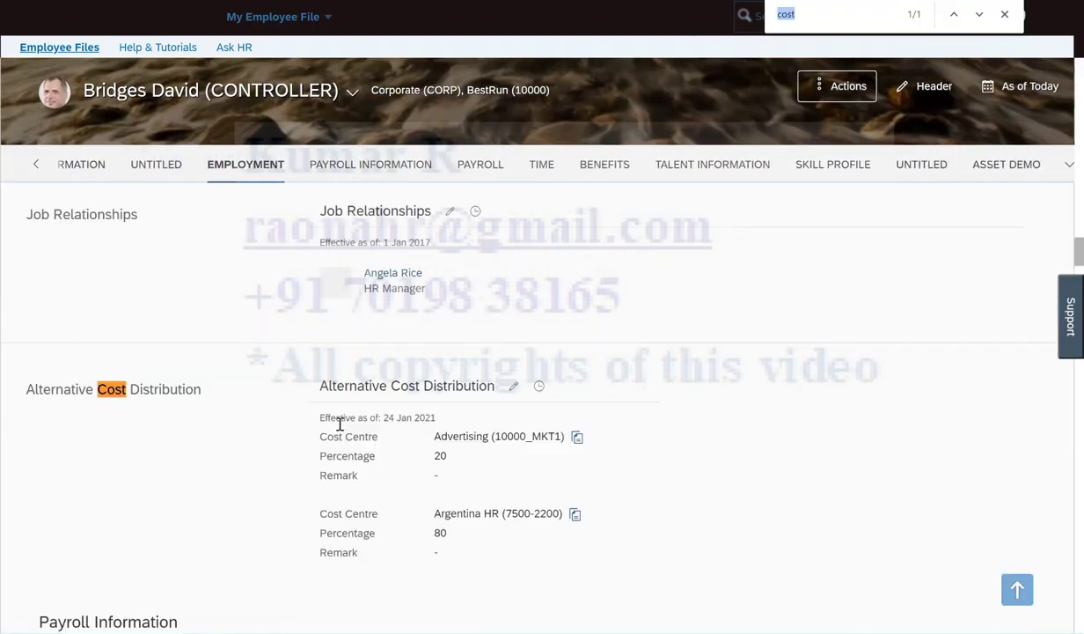
left_click_drag(361, 484, 316, 495)
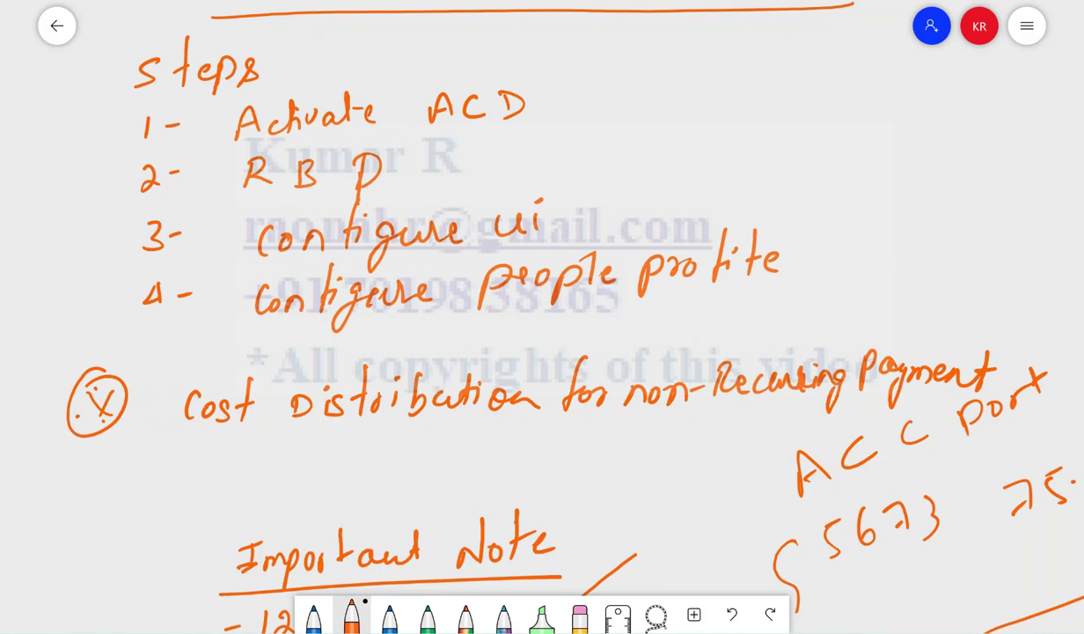
Step: Open Manage Business Configuration from the employee's file and display the payComponentNonRecurring HRIS element
left_click(199, 631)
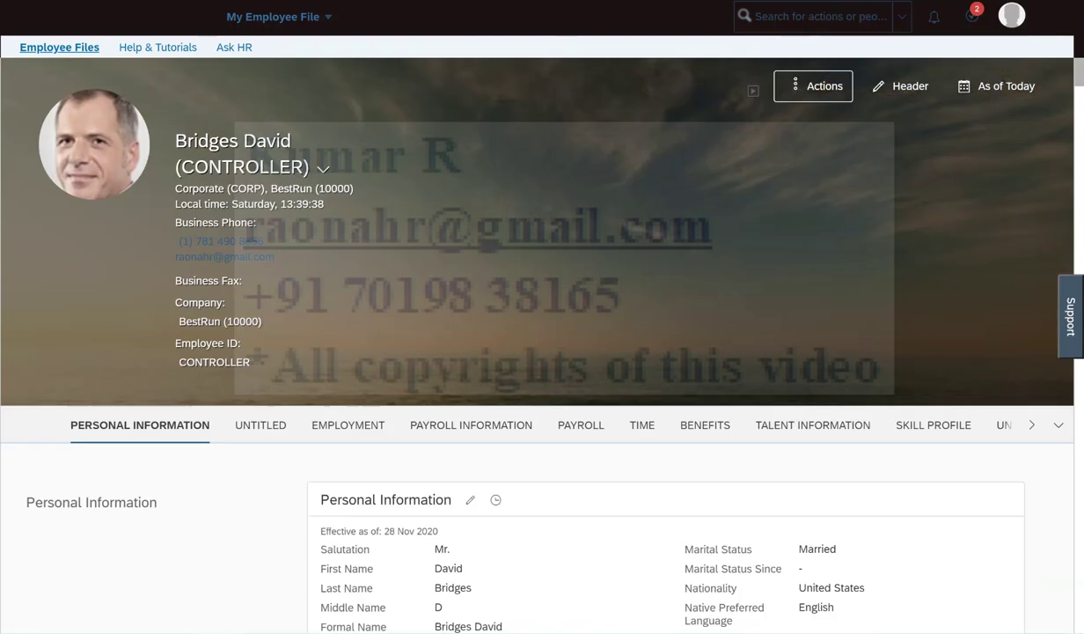
left_click(805, 12)
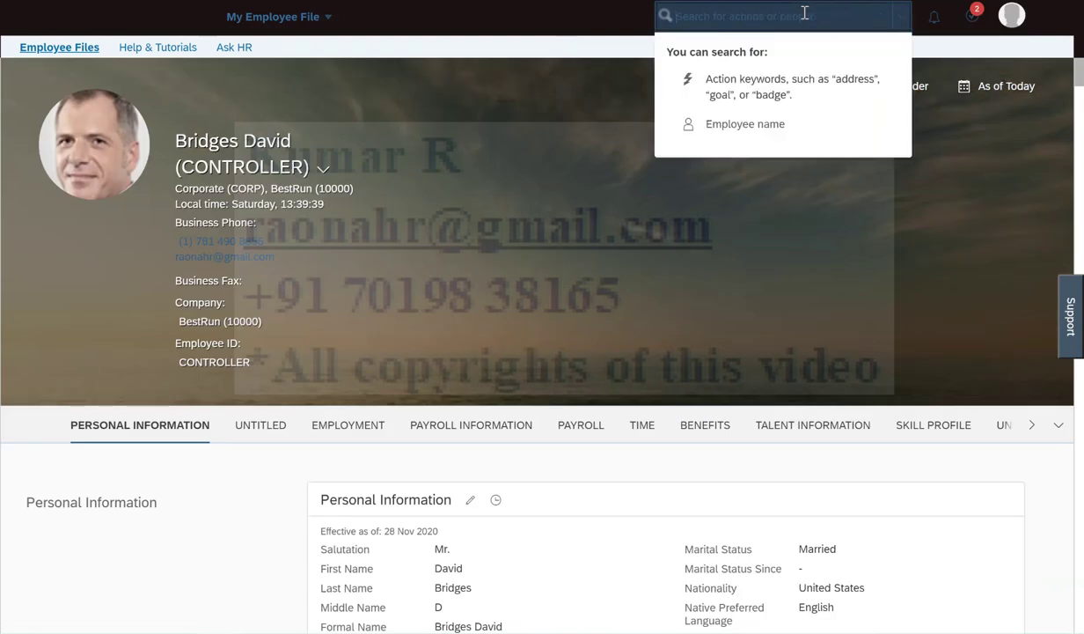
type("manage business confi")
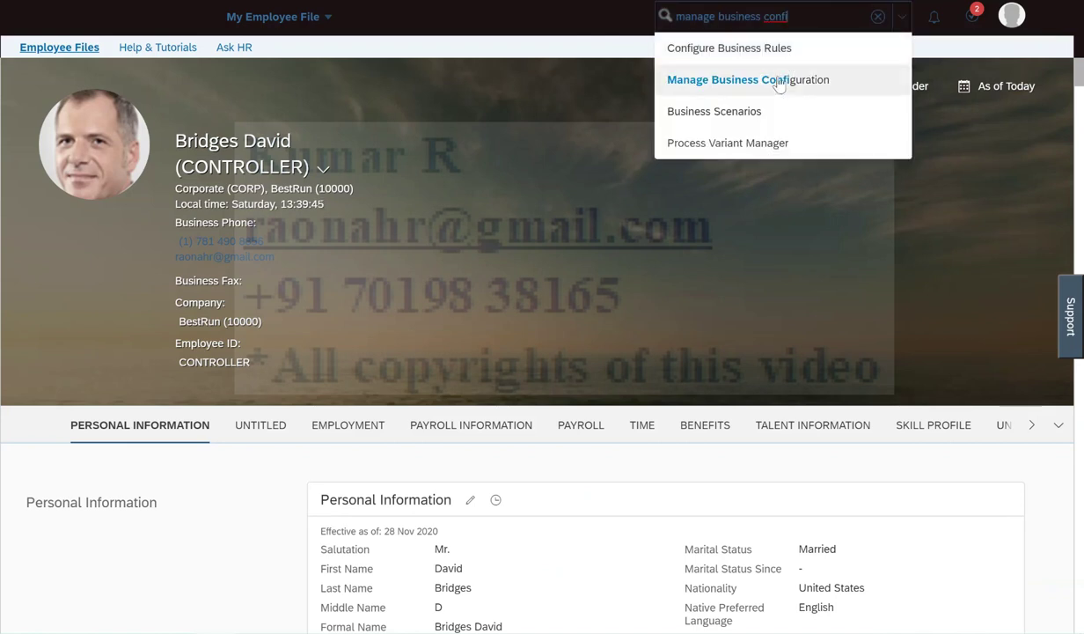
left_click(728, 80)
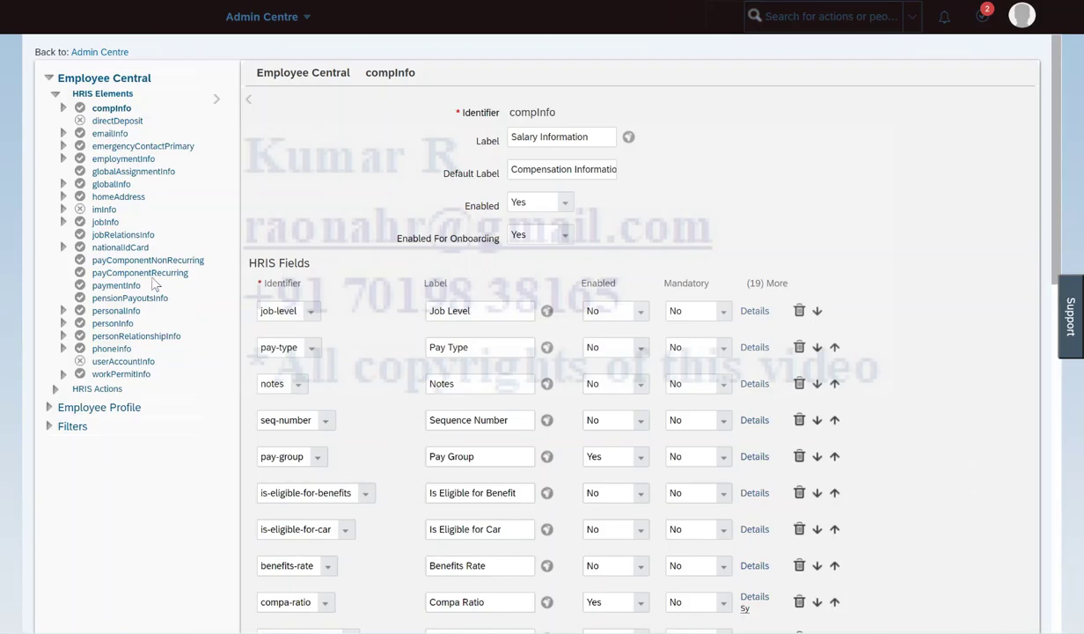
left_click(158, 261)
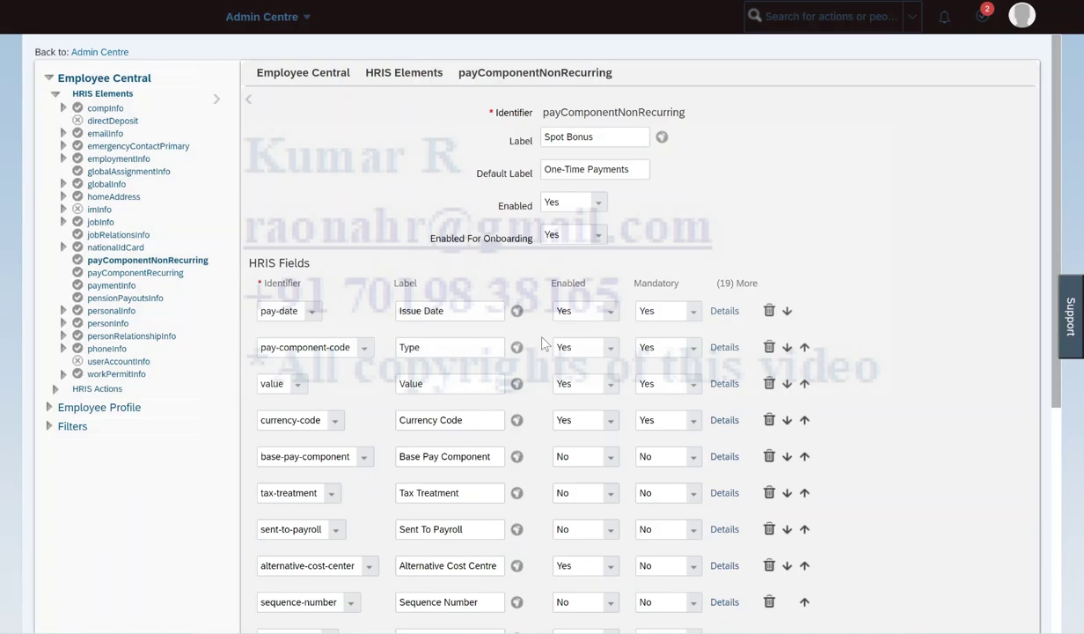
Step: Delete the alternative-cost-center field from the payComponentNonRecurring HRIS fields and add it again with Enabled set to Yes
scroll(540, 351, "down", 2)
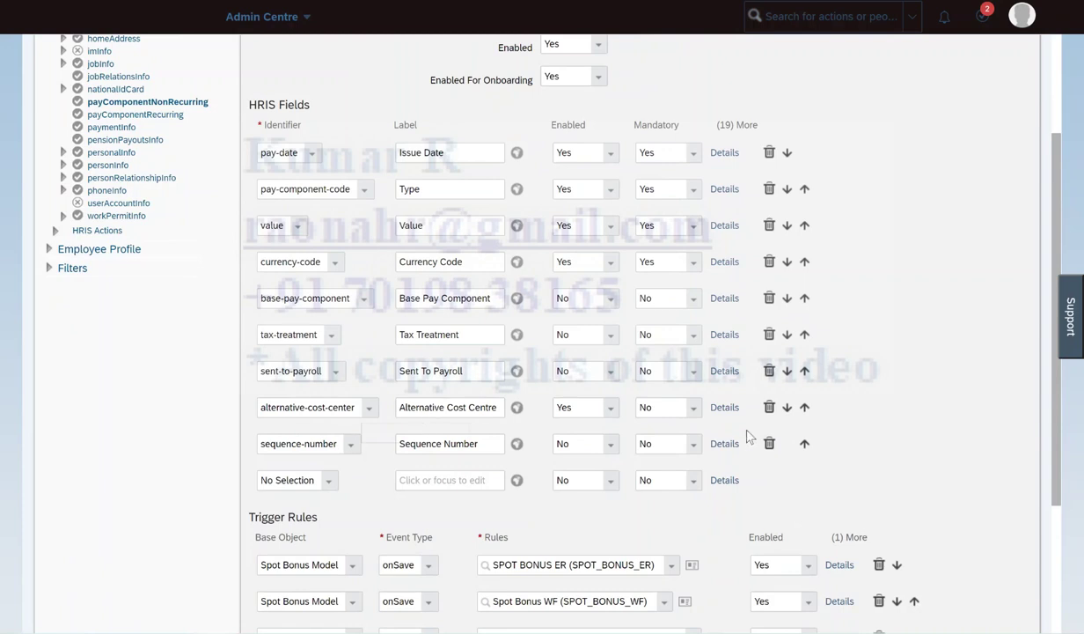
left_click(768, 407)
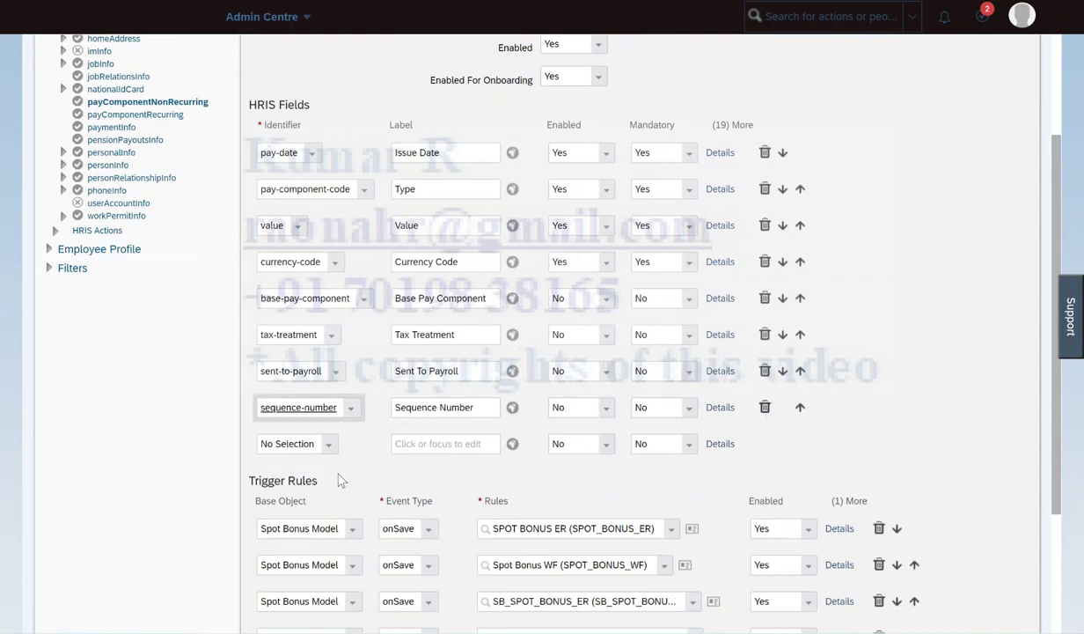
left_click(293, 445)
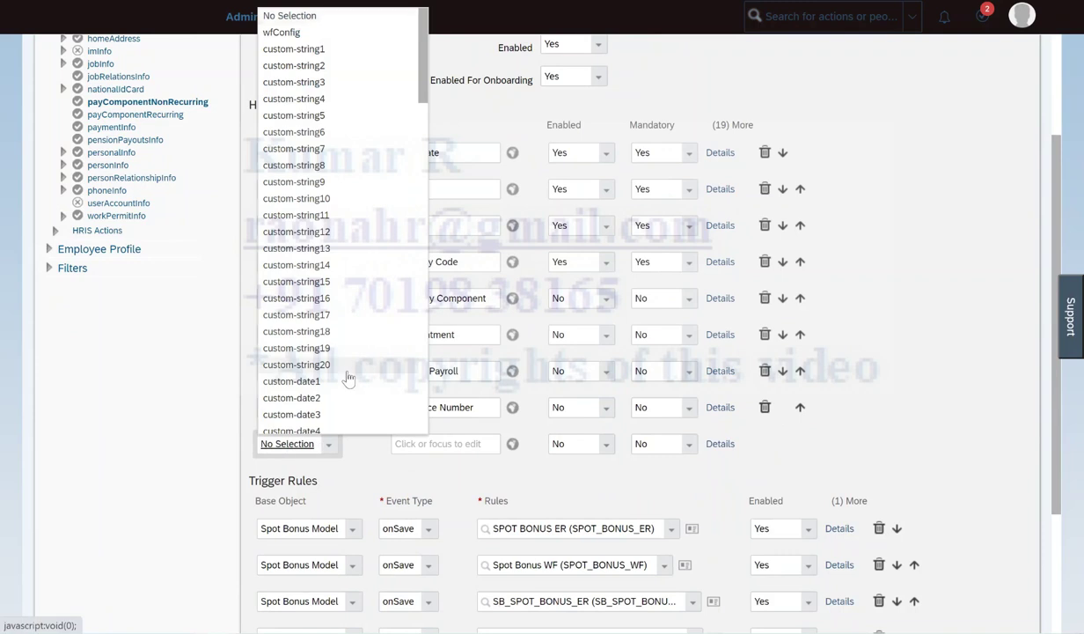
key("Escape")
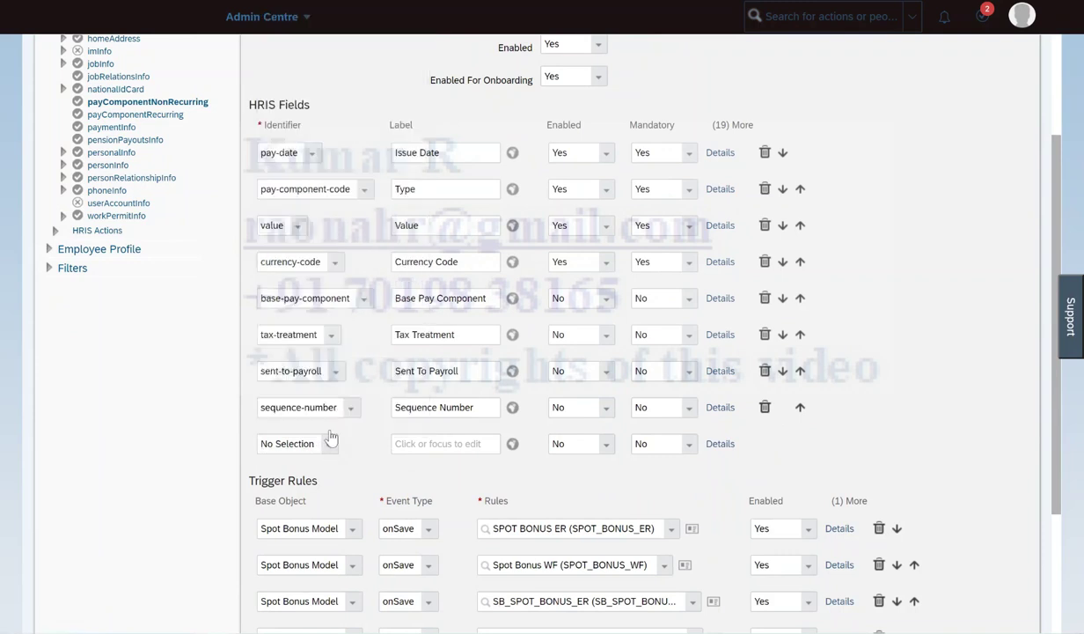
left_click(328, 443)
scroll(325, 344, "down", 20)
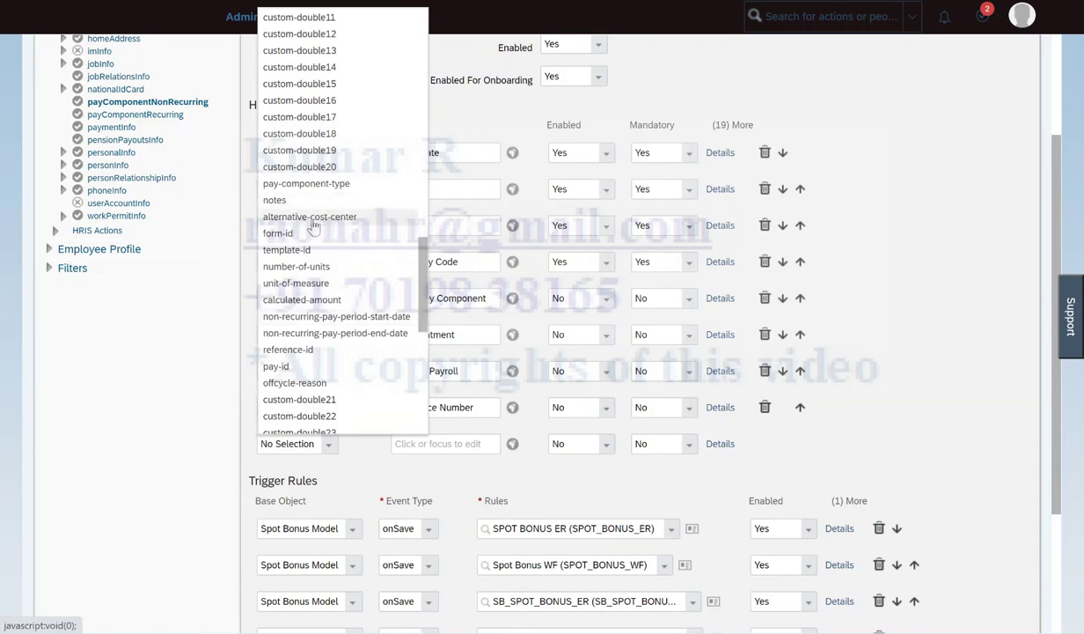
left_click(310, 217)
left_click(609, 443)
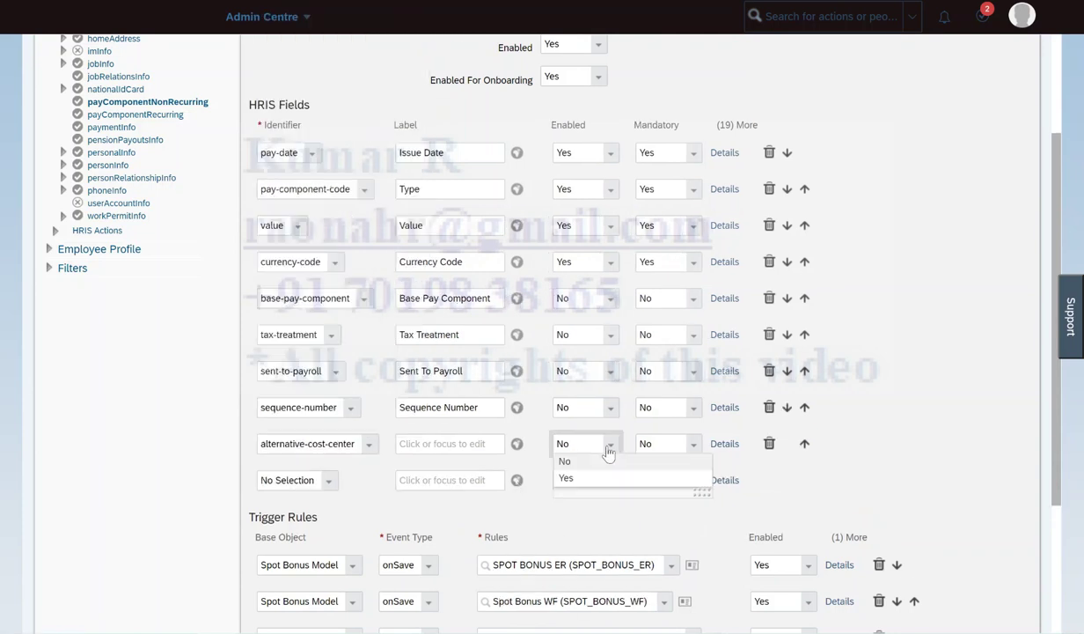
left_click(580, 477)
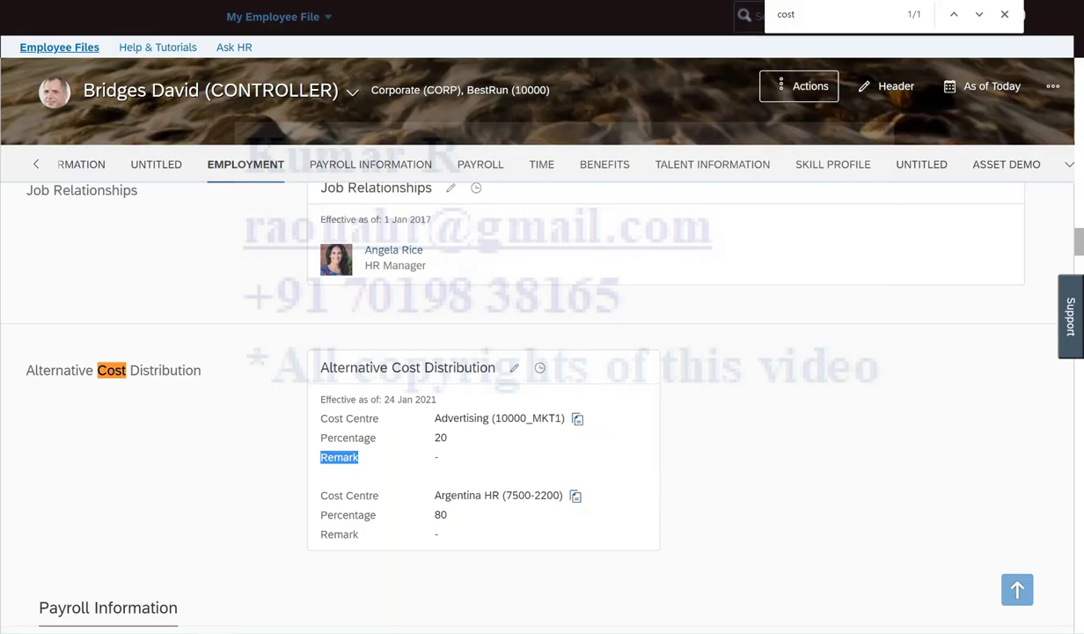
Step: Open the Spot Bonus edit form under One Off Payment in the employee's Payroll Information section
scroll(480, 295, "up", 3)
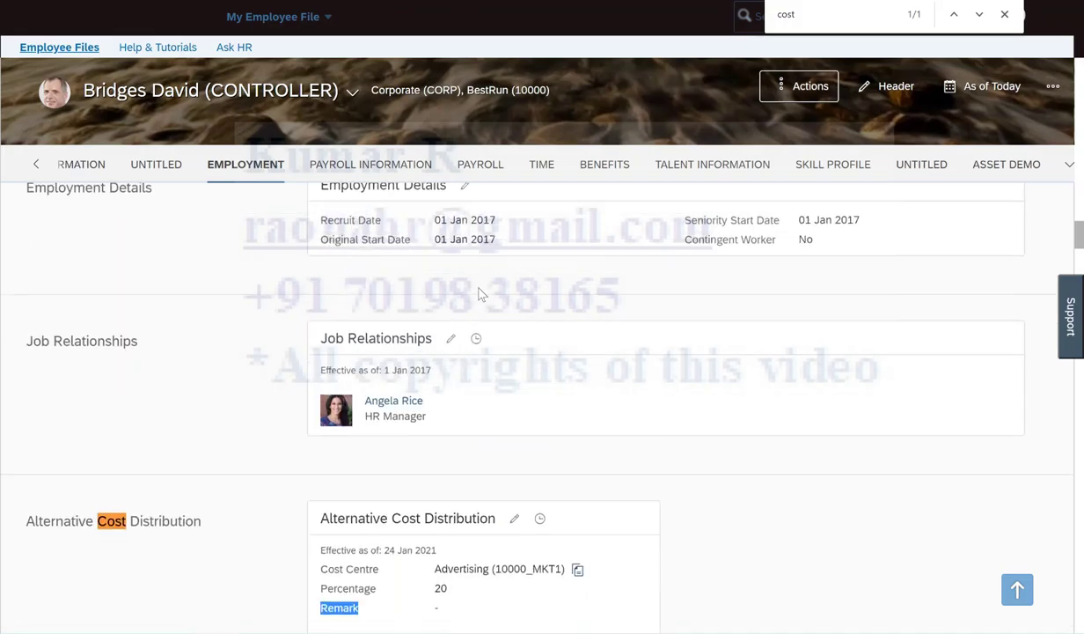
left_click(36, 164)
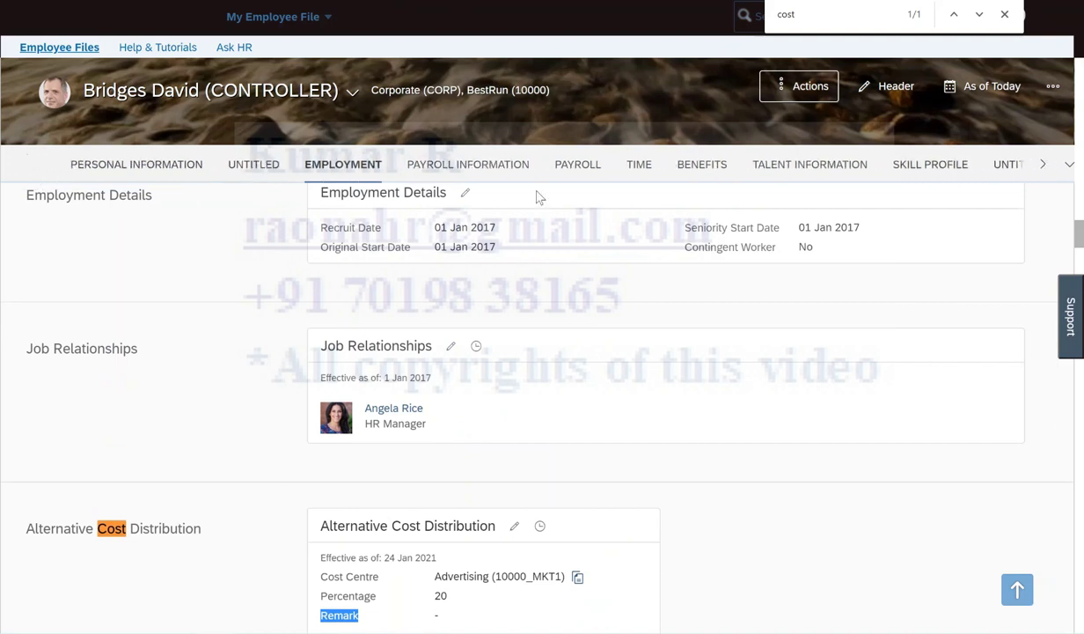
left_click(449, 164)
scroll(396, 326, "down", 7)
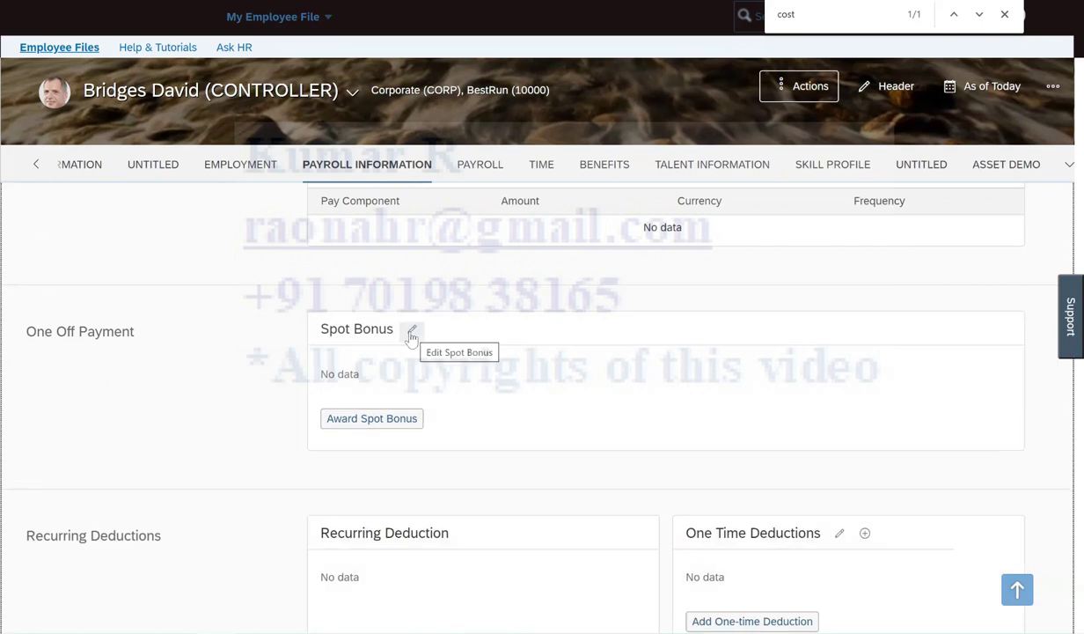
left_click(411, 333)
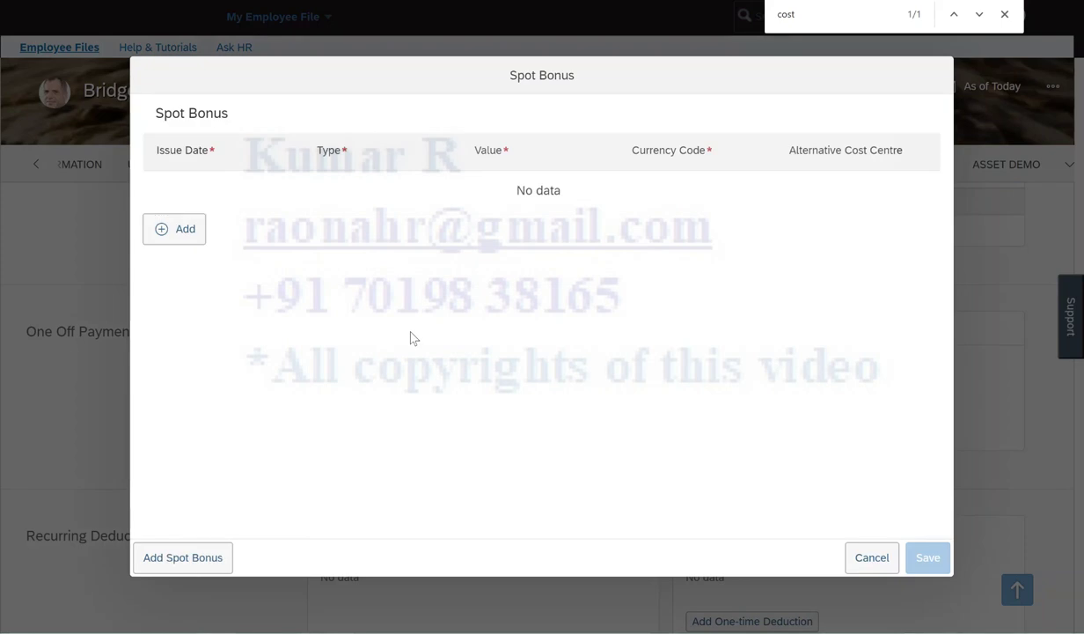
Step: Add a blank spot bonus row, view its Alternative Cost Centre options, and leave the form without saving
left_click(186, 234)
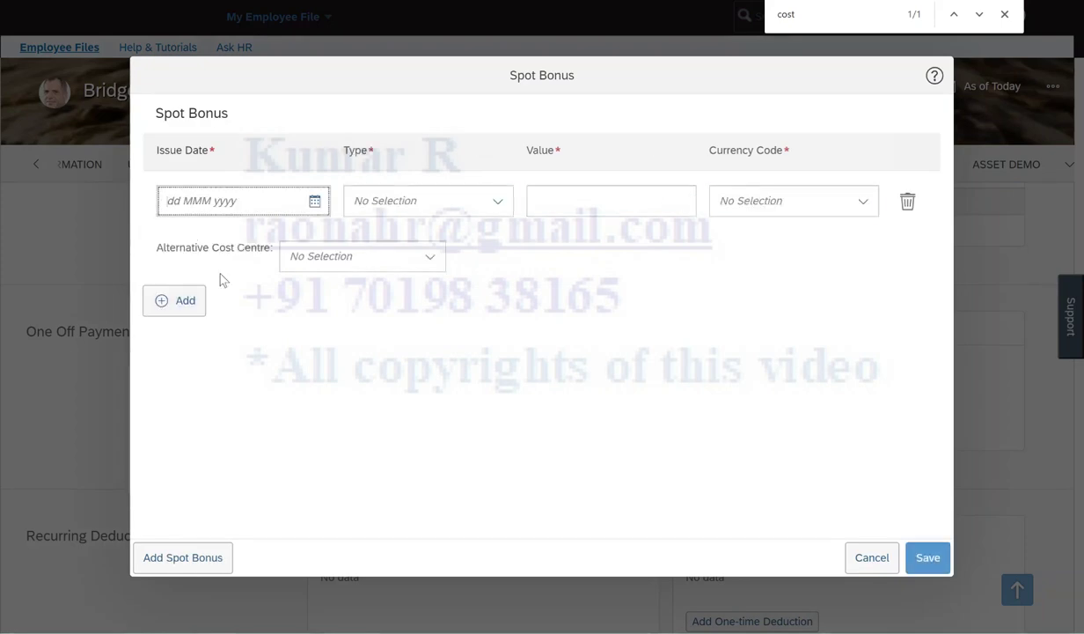
left_click(429, 257)
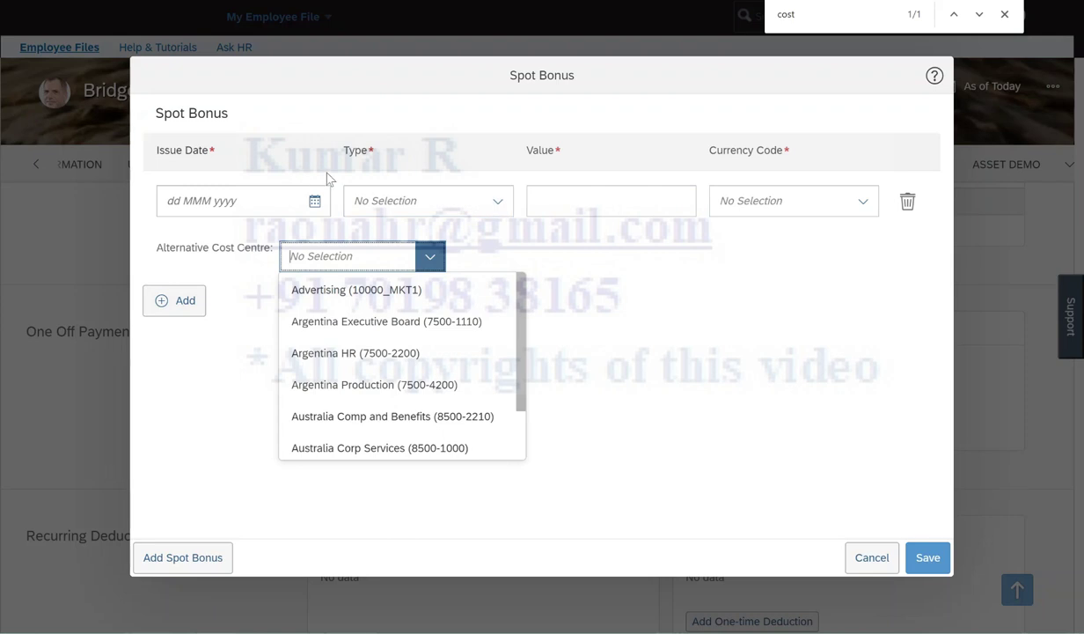
left_click(869, 560)
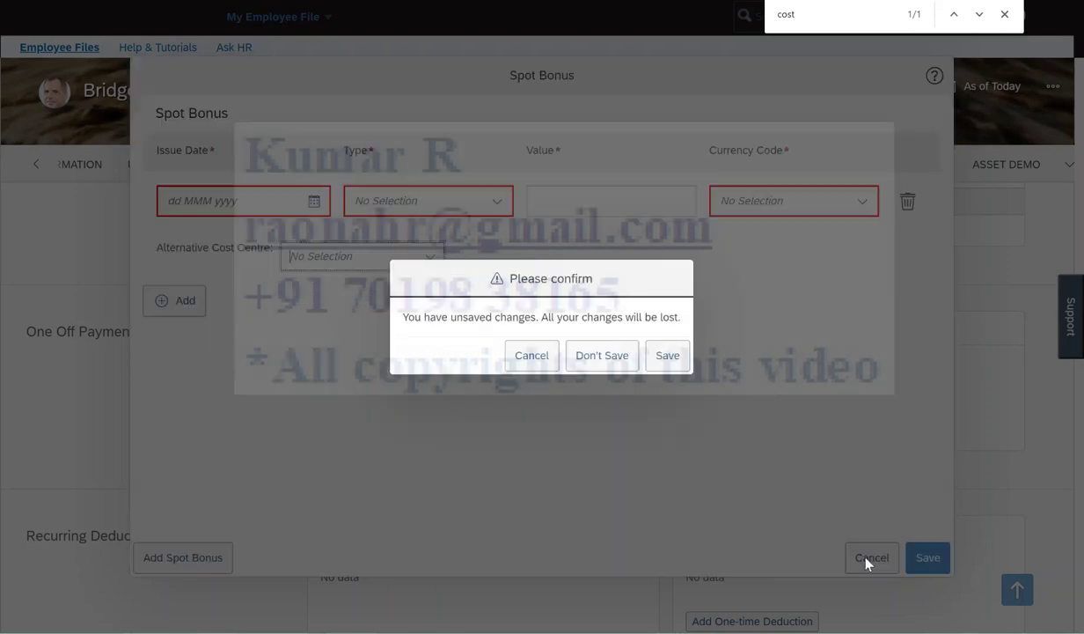
left_click(593, 359)
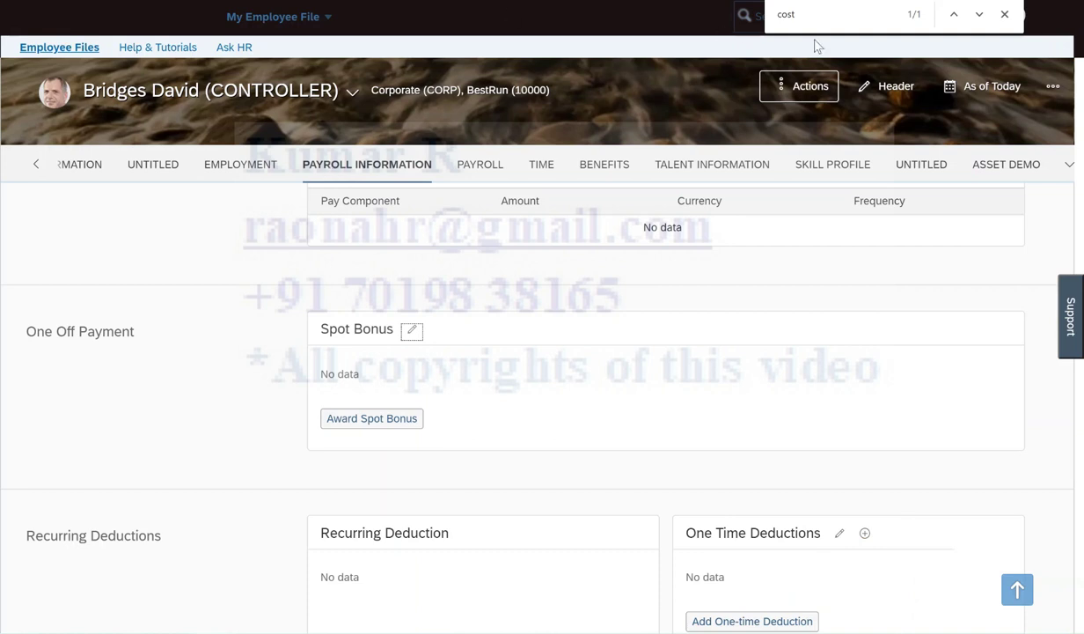
key("Escape")
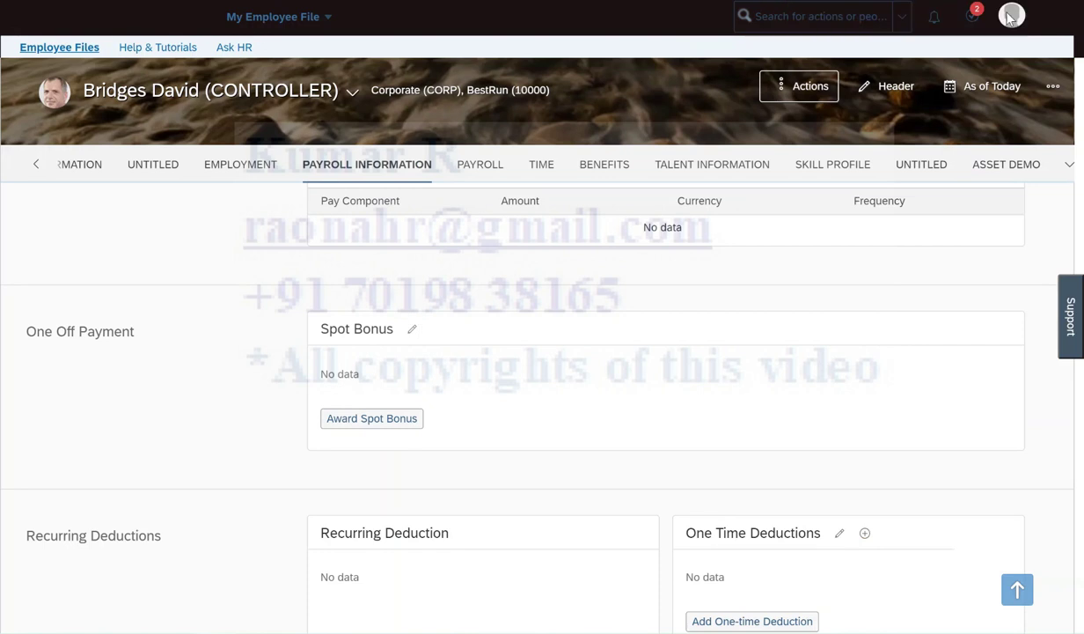
Step: Find and open the Import and Export Data tool
left_click(794, 17)
type("import and export")
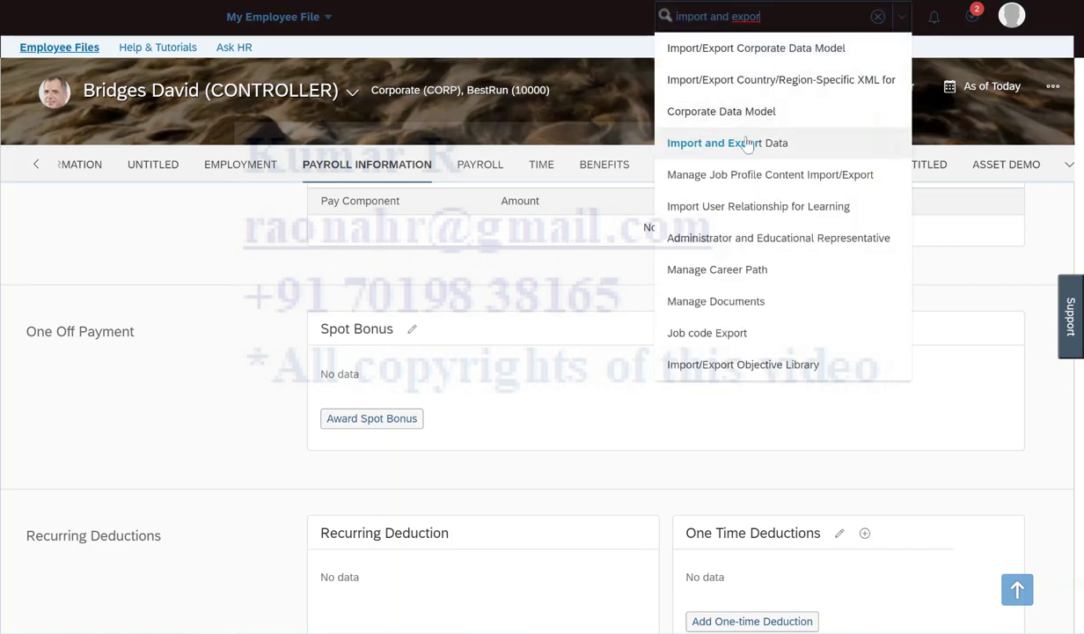
left_click(746, 145)
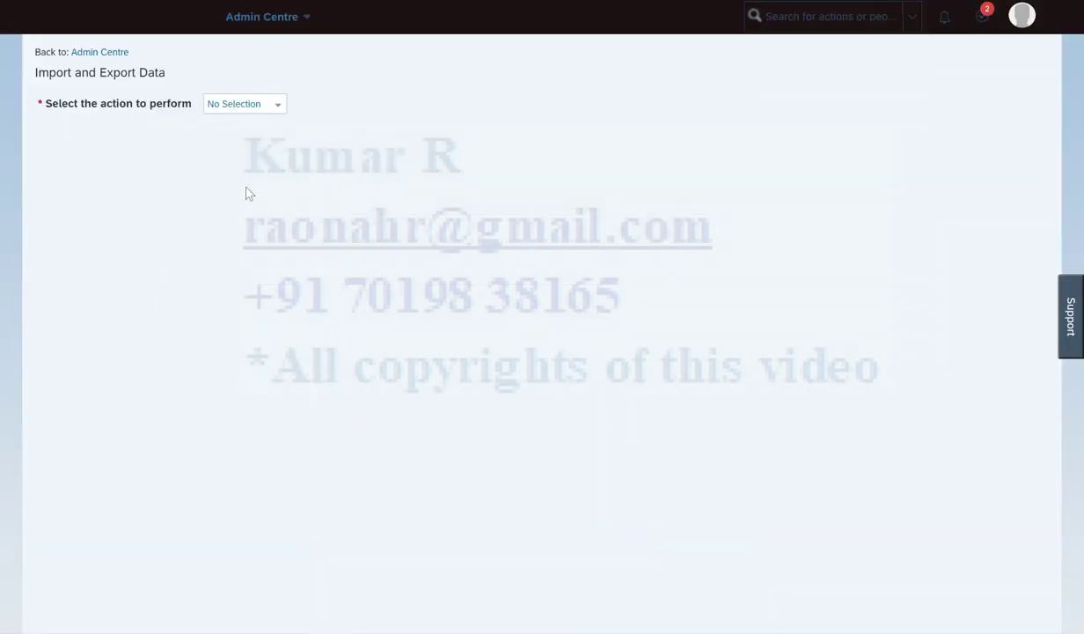
Step: Export the data of the child generic object under Alternative Cost Distribution, keeping the default export options
left_click(277, 106)
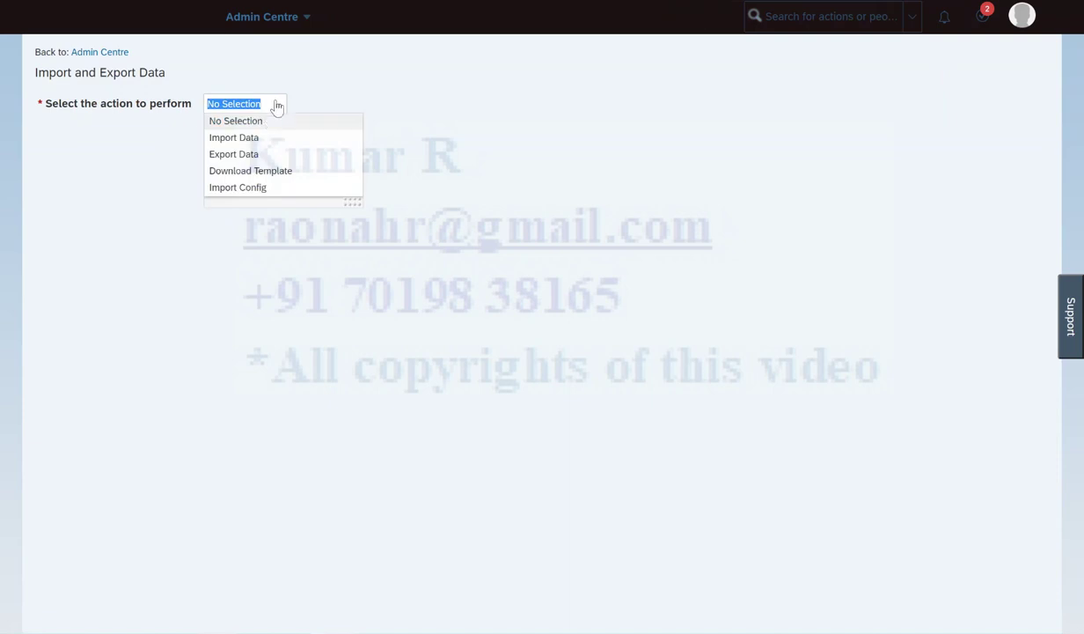
left_click(235, 156)
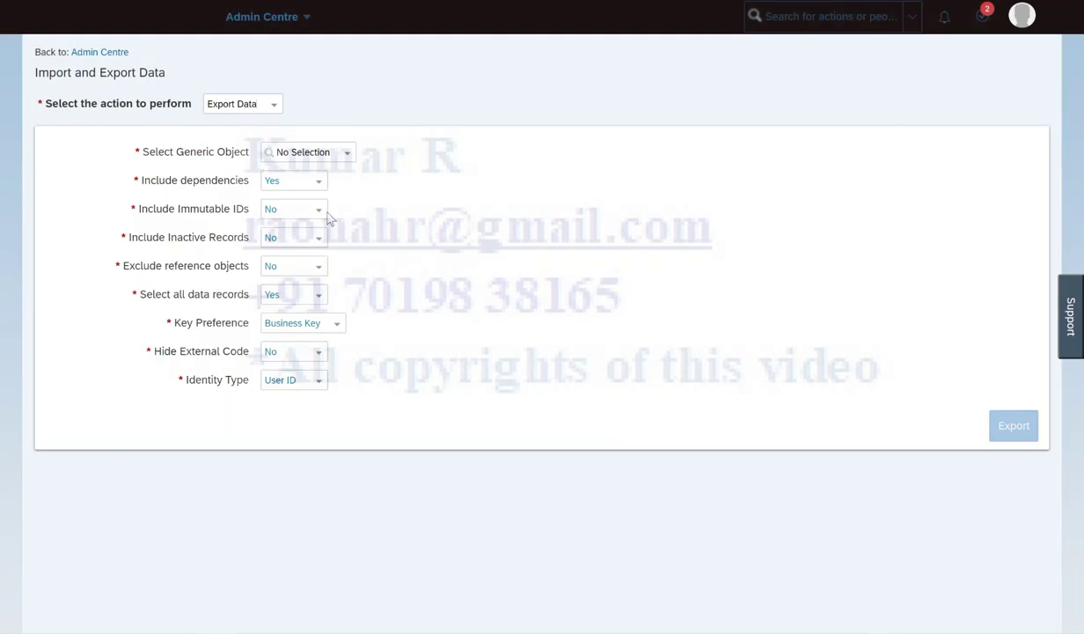
left_click(344, 156)
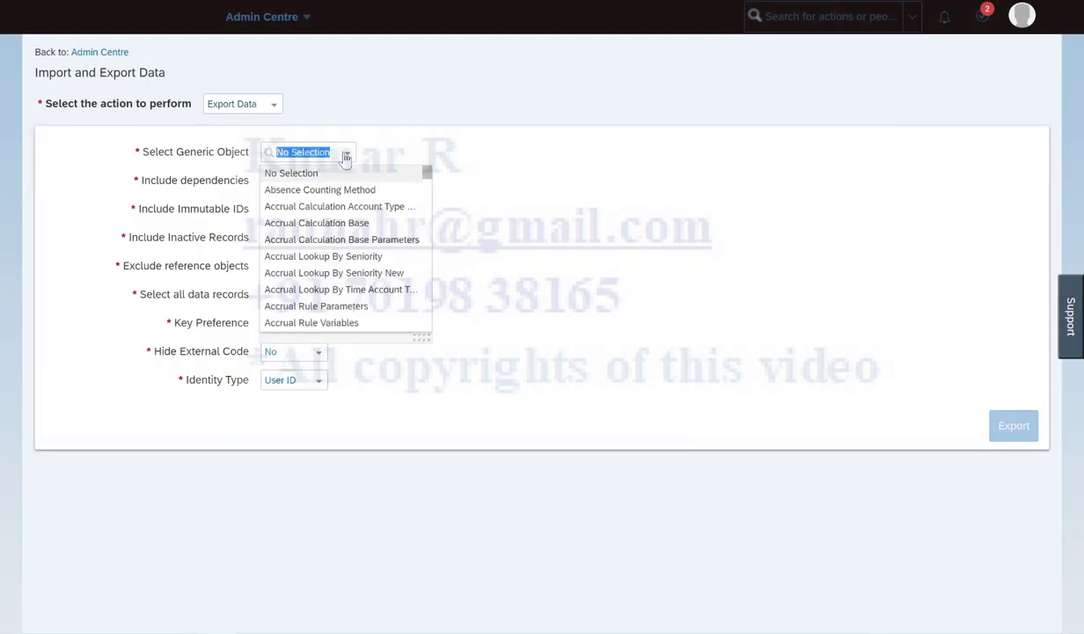
type("cost")
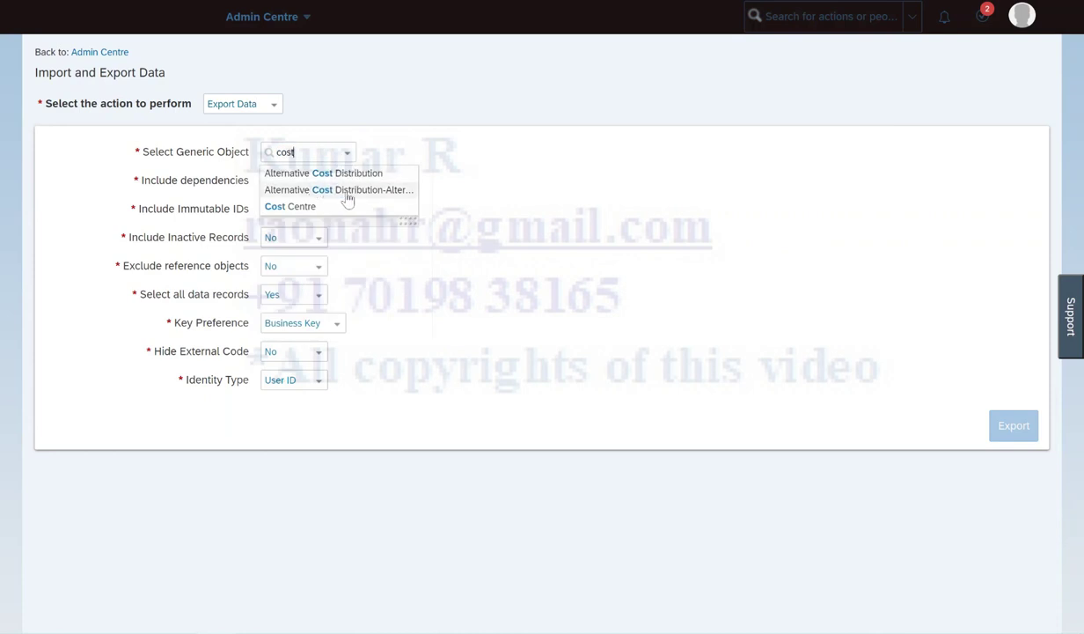
left_click(349, 193)
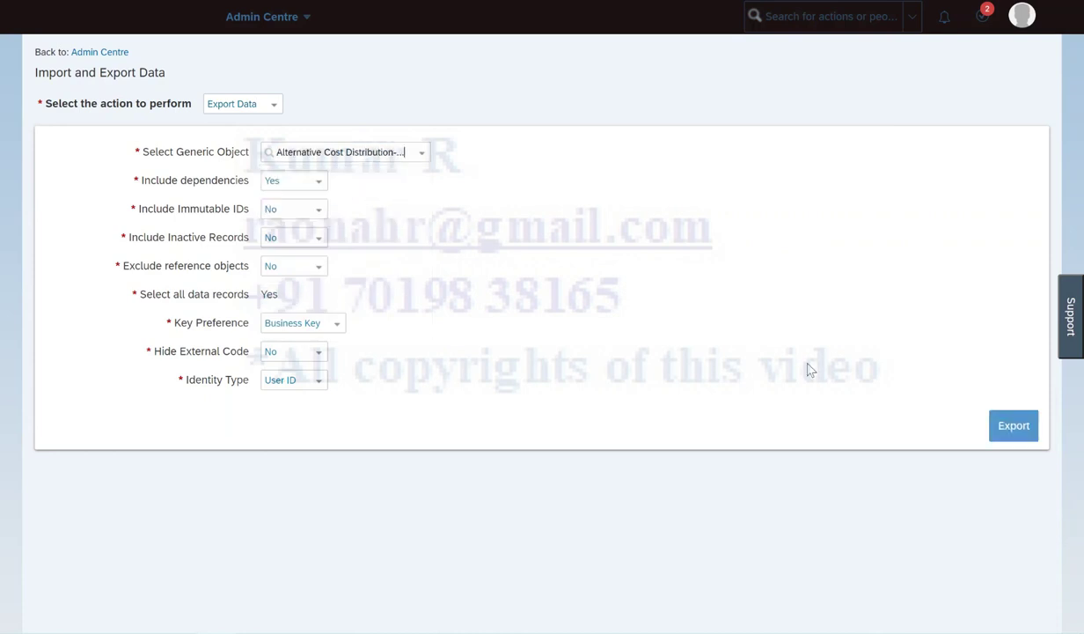
left_click(1023, 428)
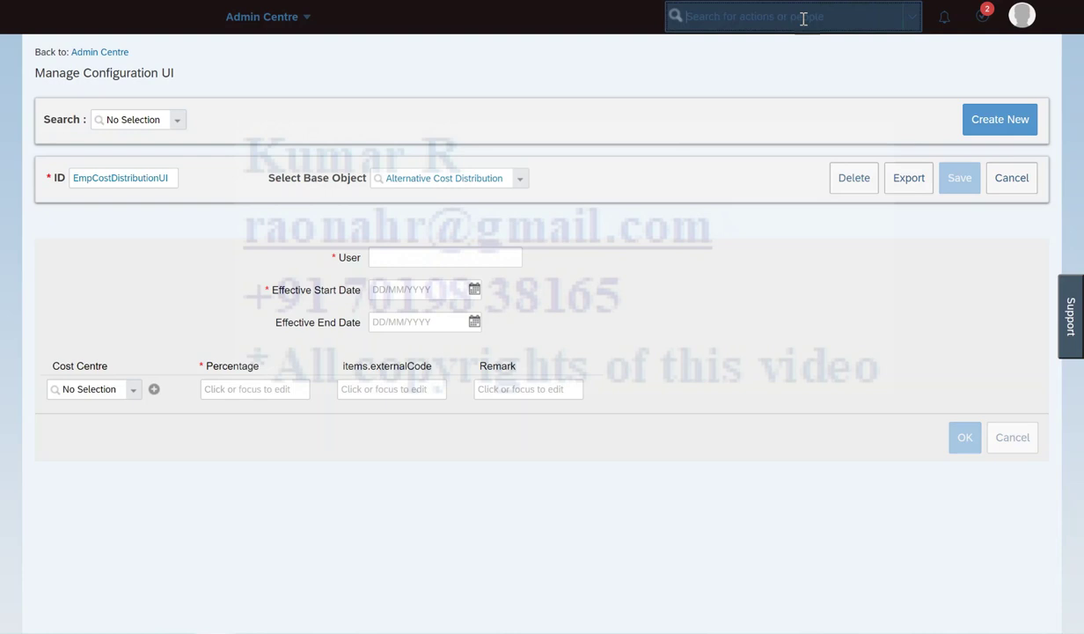
Step: Open Monitor Jobs and download the result file of the latest MDF Data Export job
left_click(803, 17)
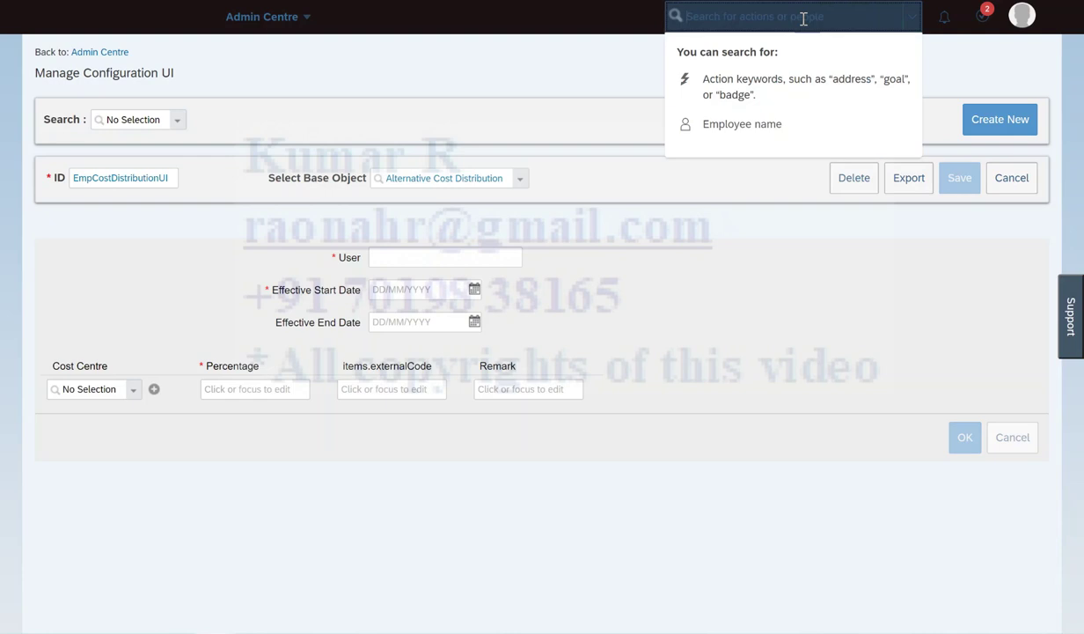
type("monitor job")
left_click(738, 50)
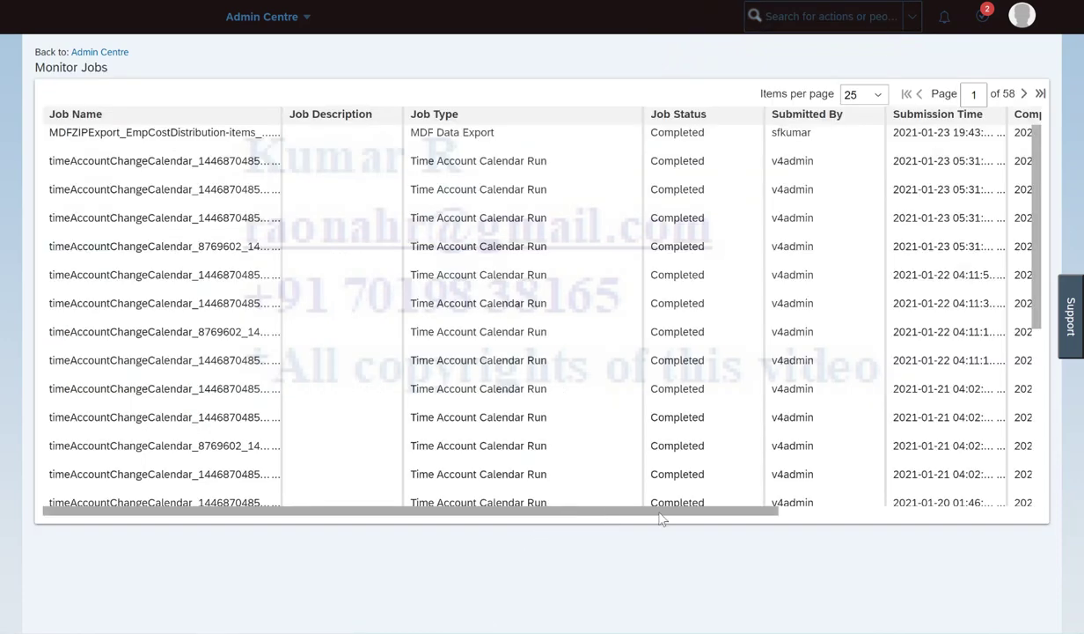
left_click_drag(660, 514, 876, 510)
left_click(951, 134)
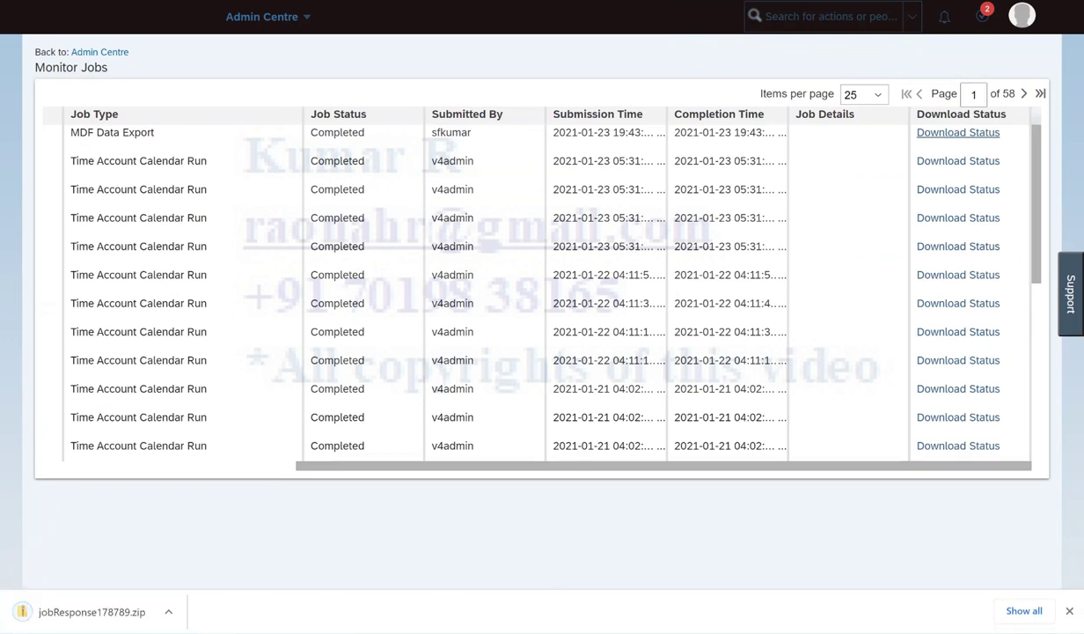
Step: Open the Alternative Cost Distribution CSV from the downloaded archive and examine the percentages in the two CONTROLLER rows
left_click(103, 611)
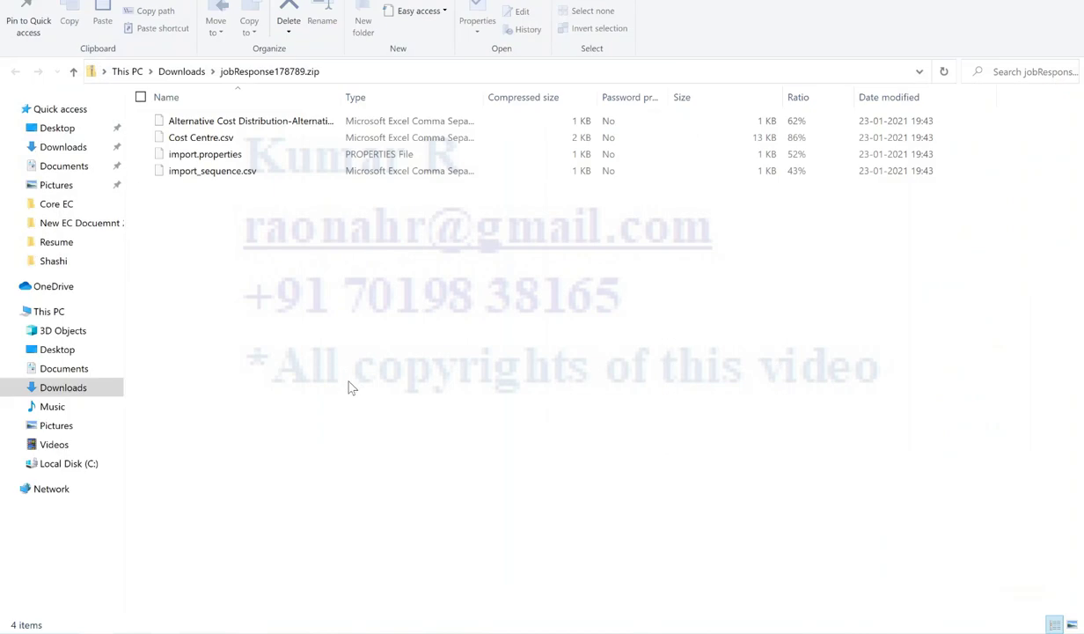
left_click(262, 123)
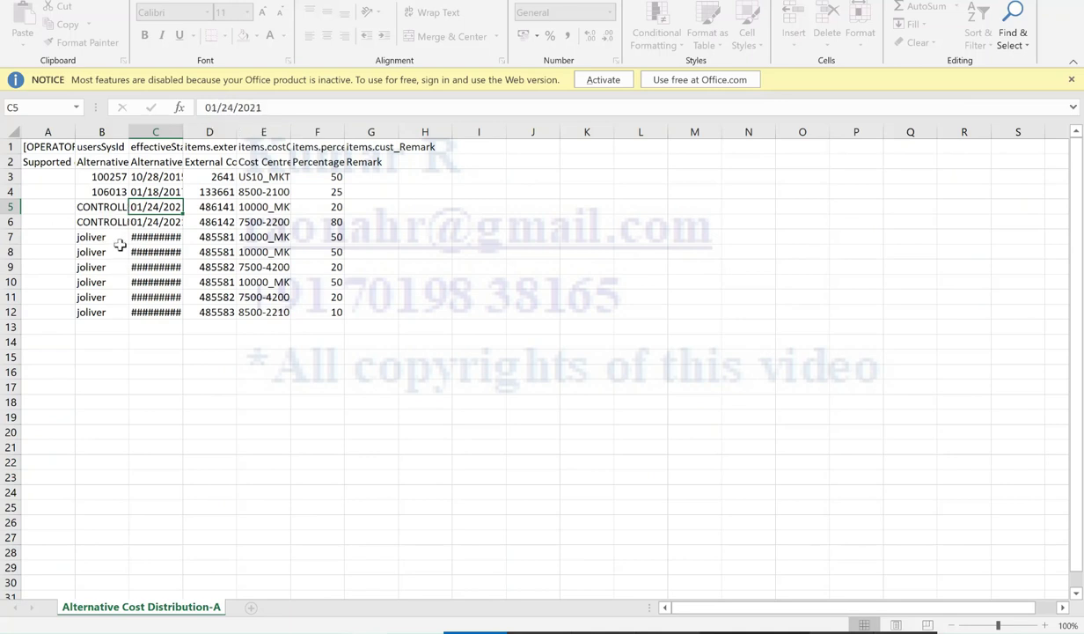
left_click(335, 210)
left_click(337, 222)
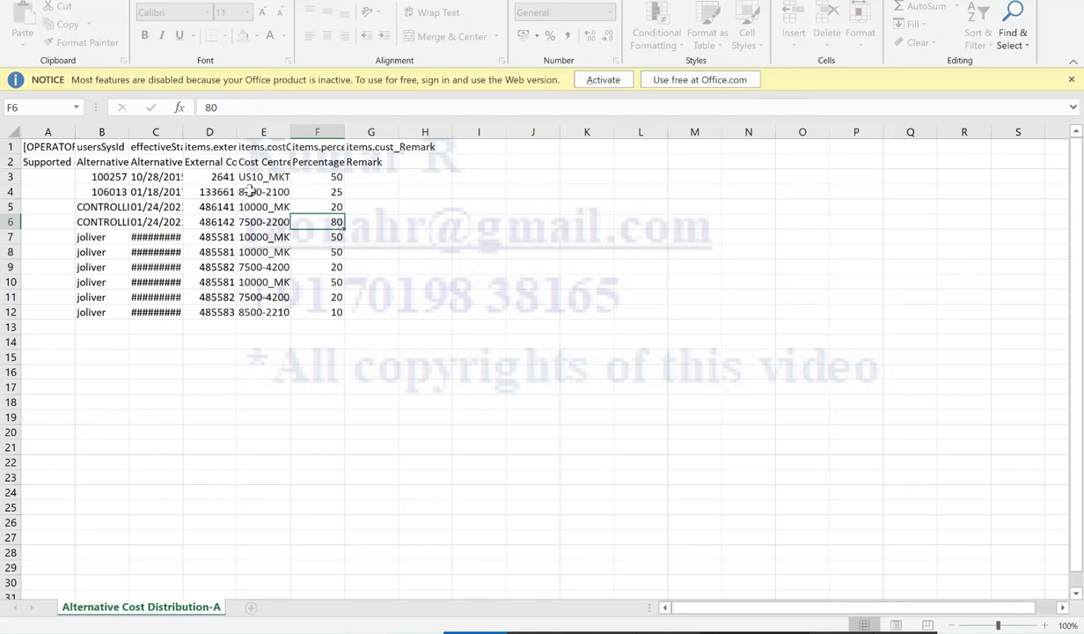
Step: Return to Import and Export Data, switch the action to Import Data, and view the generic object choices
left_click(217, 632)
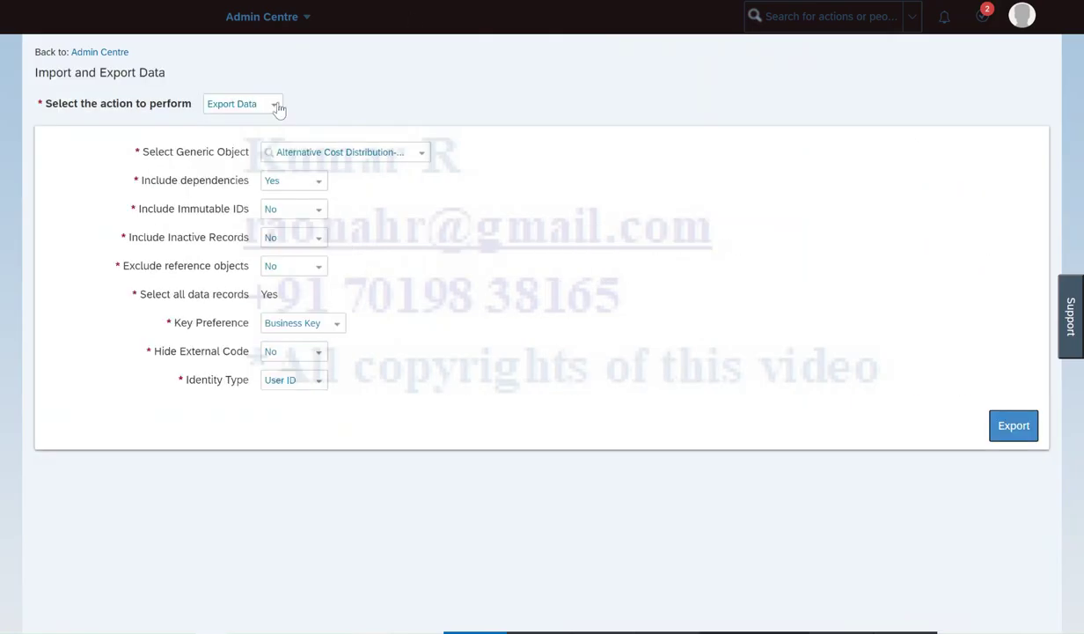
left_click(275, 106)
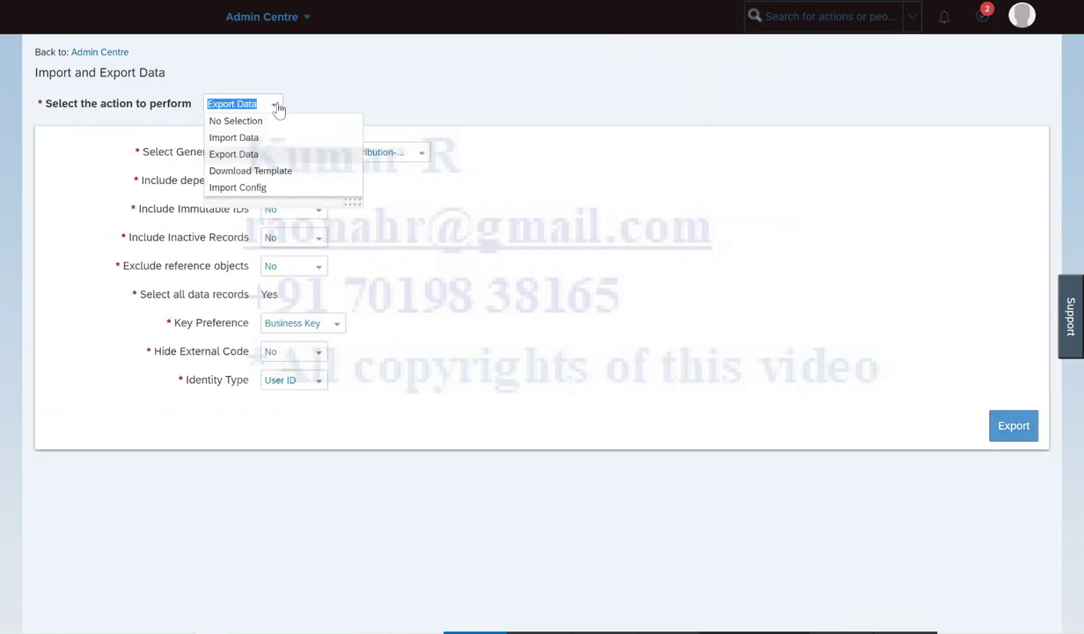
left_click(242, 137)
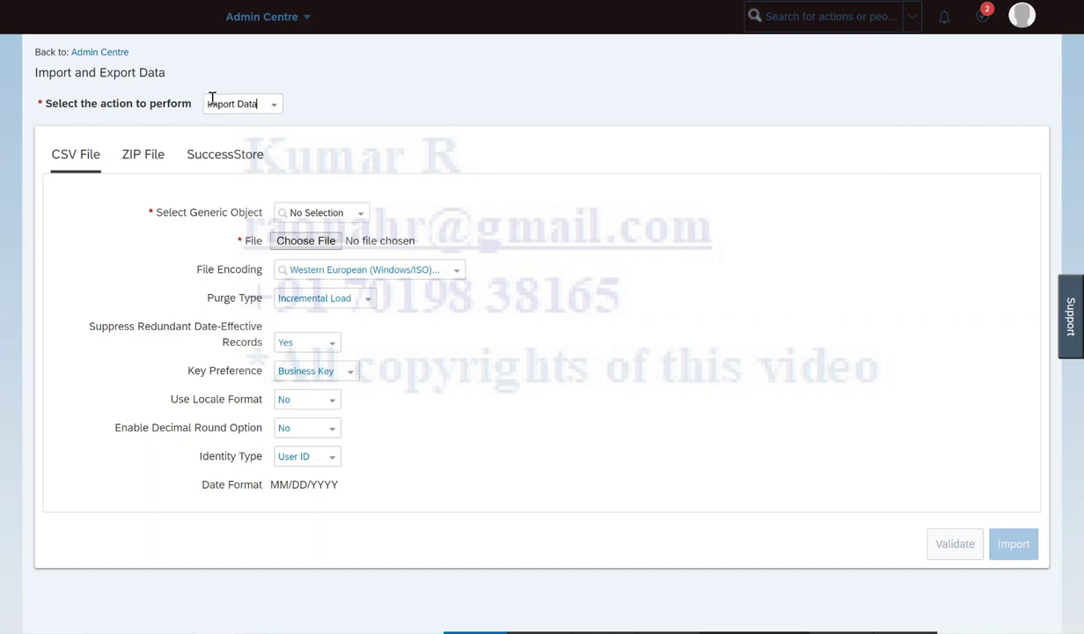
left_click(352, 213)
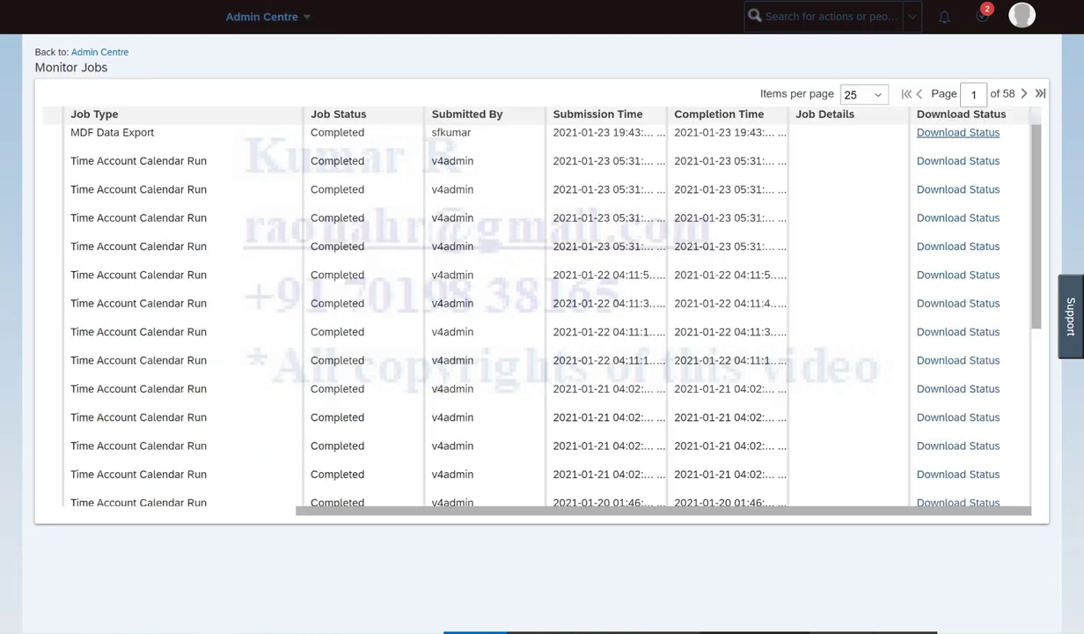
Step: Go to the role's Miscellaneous Permissions and clear Create, Insert, Correct and Delete for Alternative Cost Distribution
left_click(286, 17)
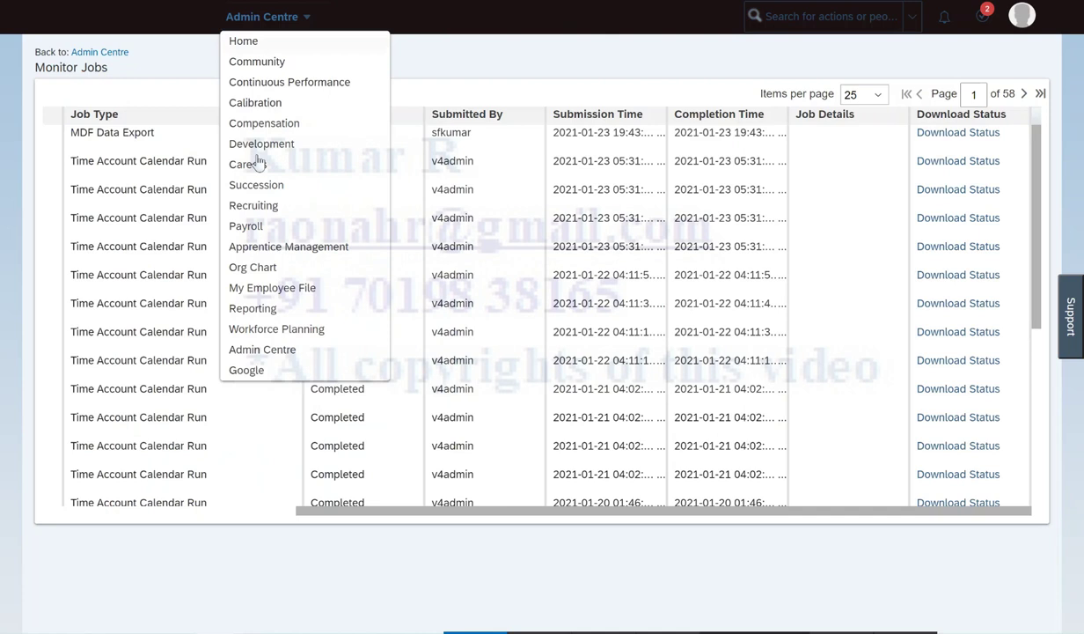
left_click(255, 348)
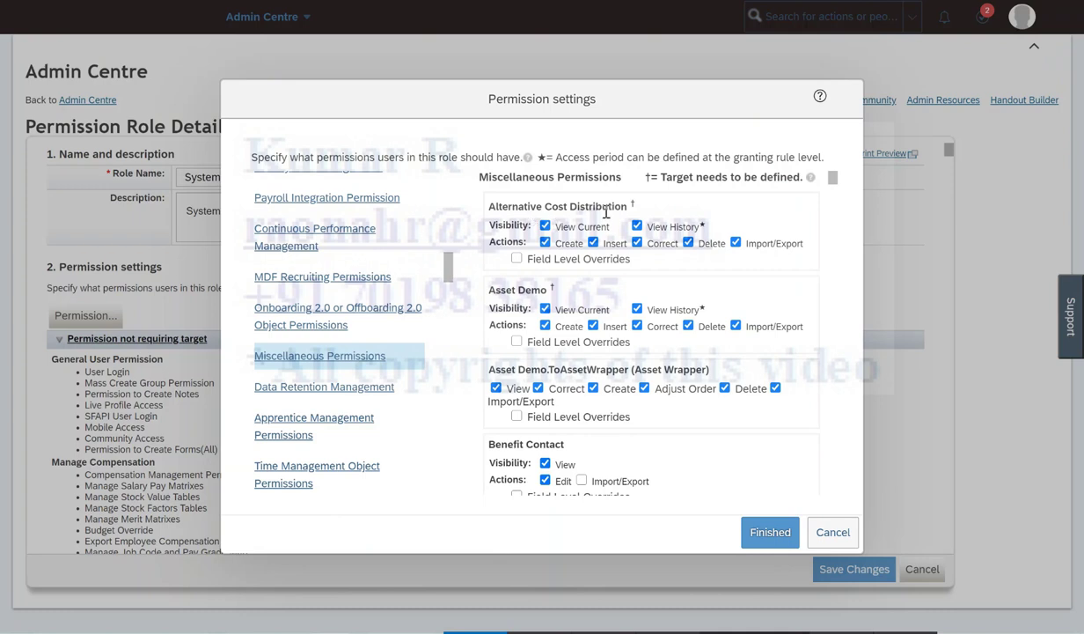
left_click(545, 242)
left_click(593, 242)
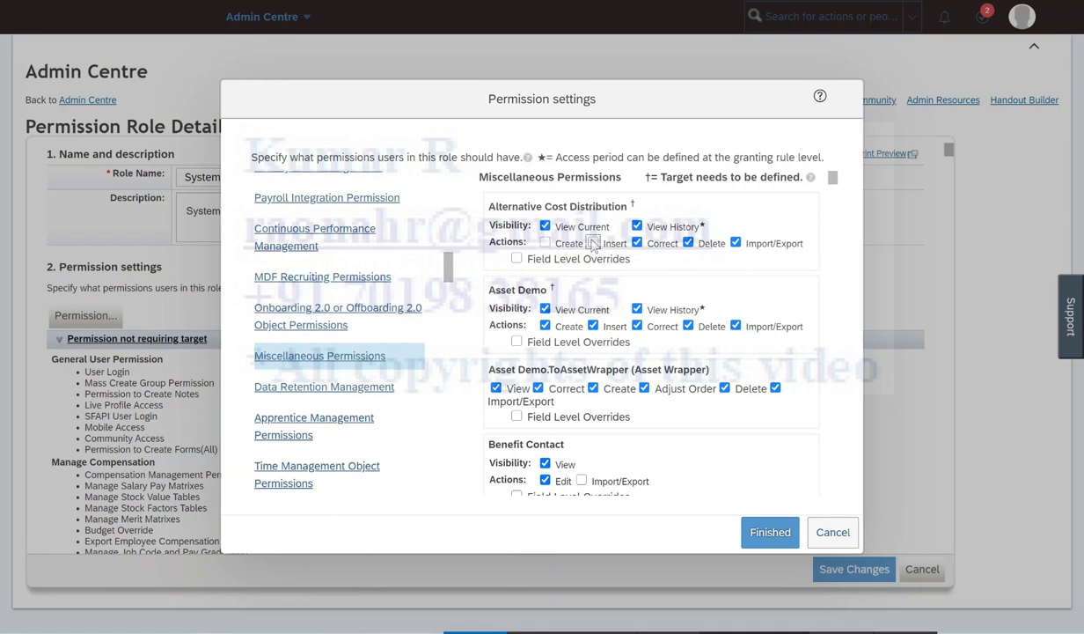
left_click(635, 243)
left_click(689, 243)
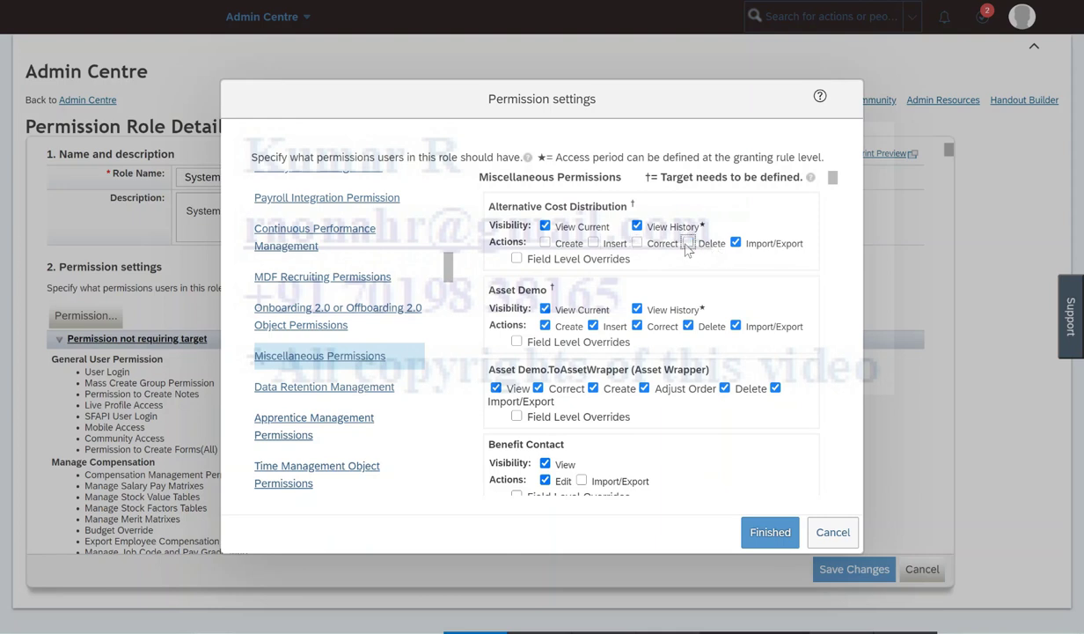
Step: Enable the Create, Insert, Correct and Delete actions again for Alternative Cost Distribution in the role's permission settings
left_click(545, 243)
left_click(593, 243)
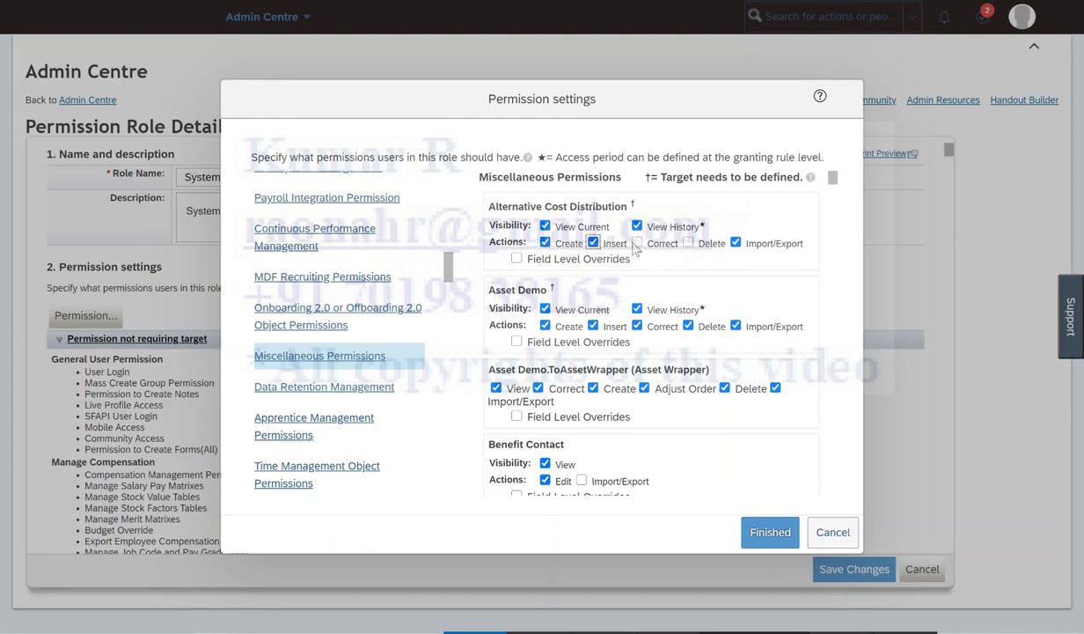
left_click(637, 244)
left_click(688, 244)
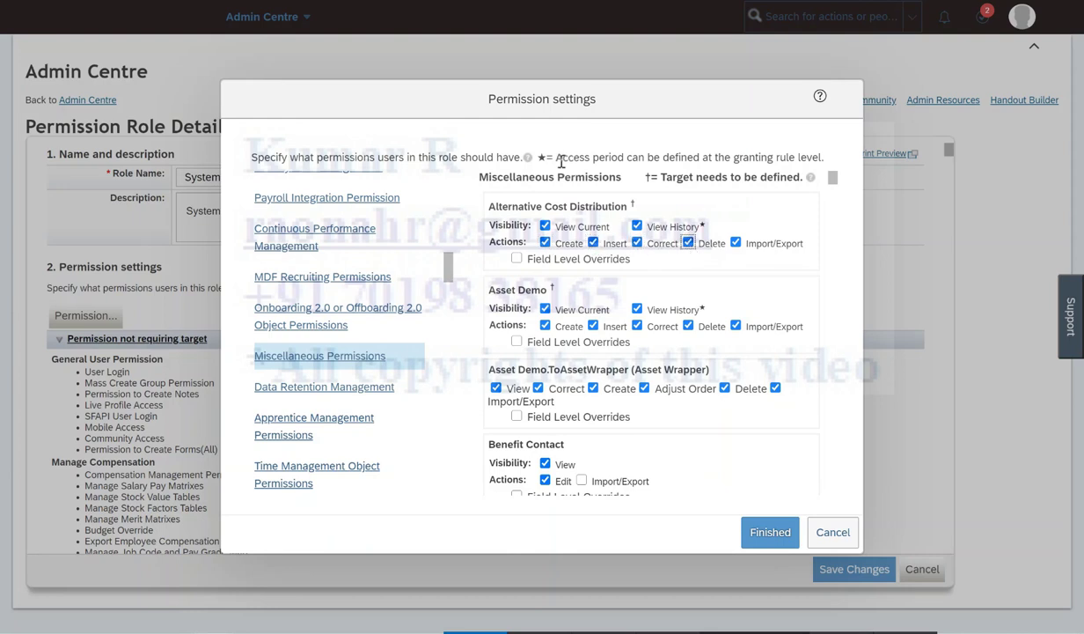